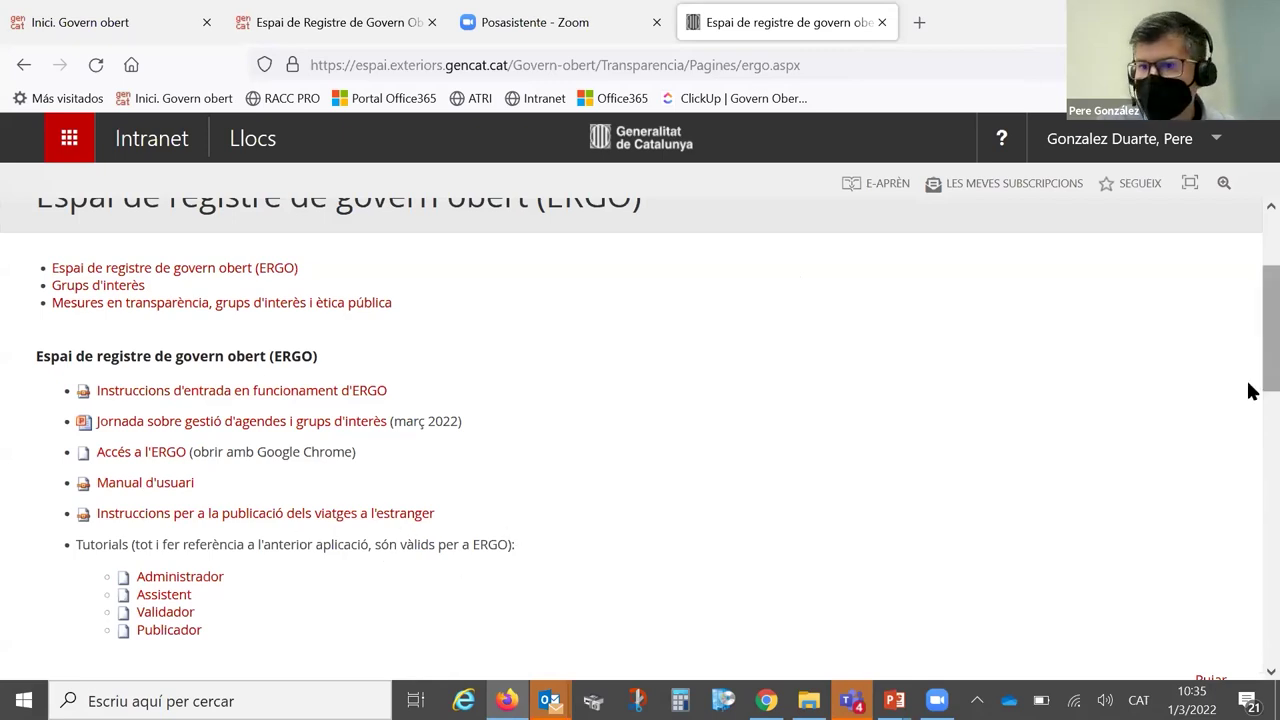
Return to the slide show, advance to the ERGO access slide and open its altscarrecs.extranet.gencat.cat link
mouse_move(1250, 360)
mouse_down()
mouse_move(1251, 477)
mouse_move(1249, 320)
mouse_move(1250, 344)
mouse_up()
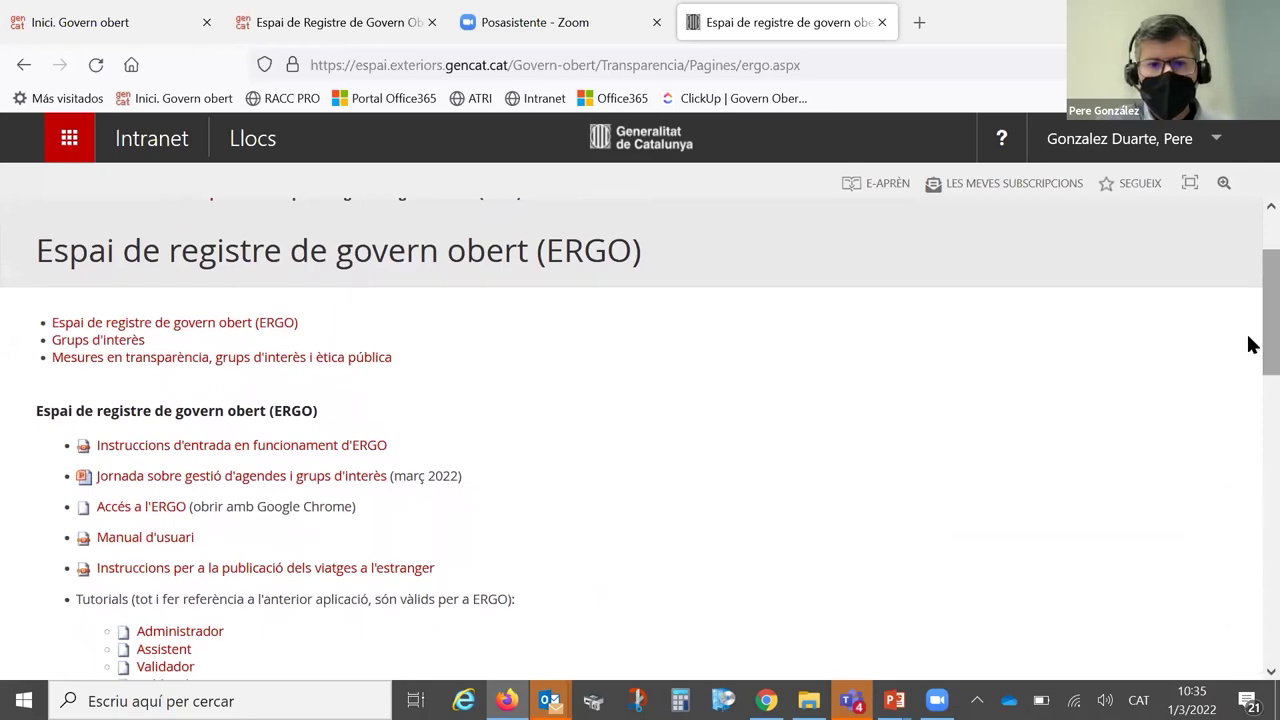
key(alt+Tab)
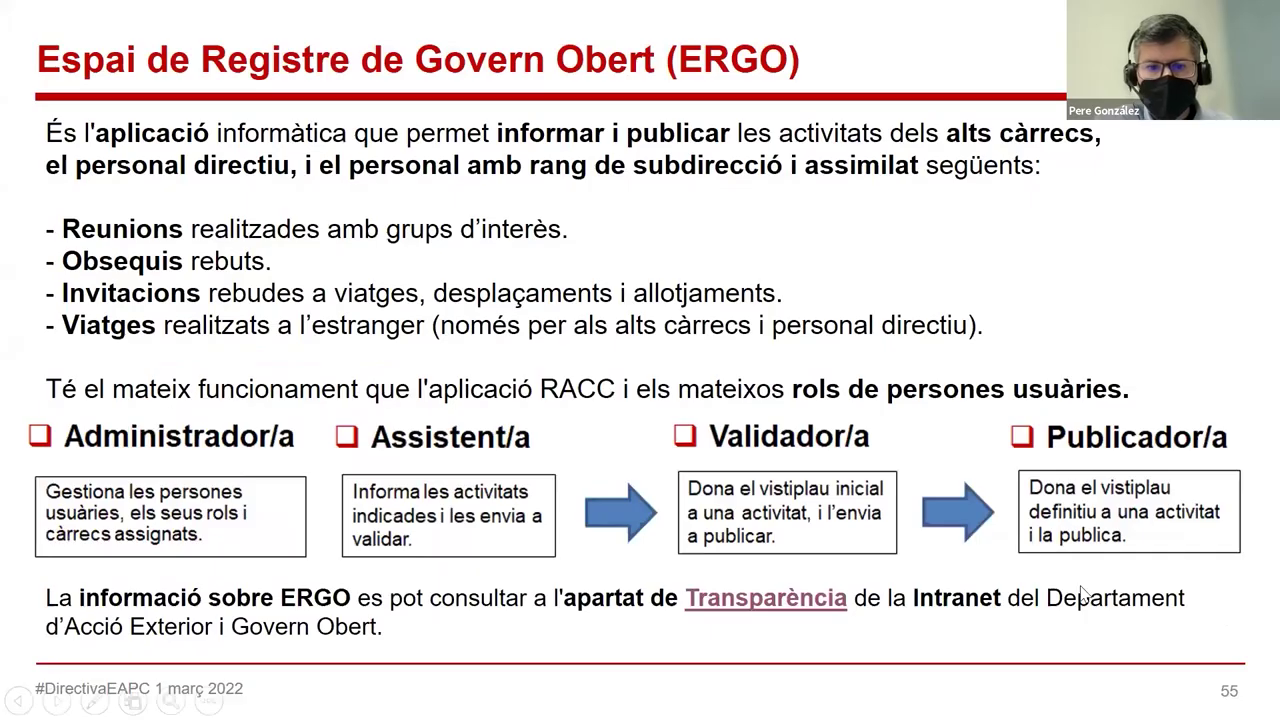
click(1003, 551)
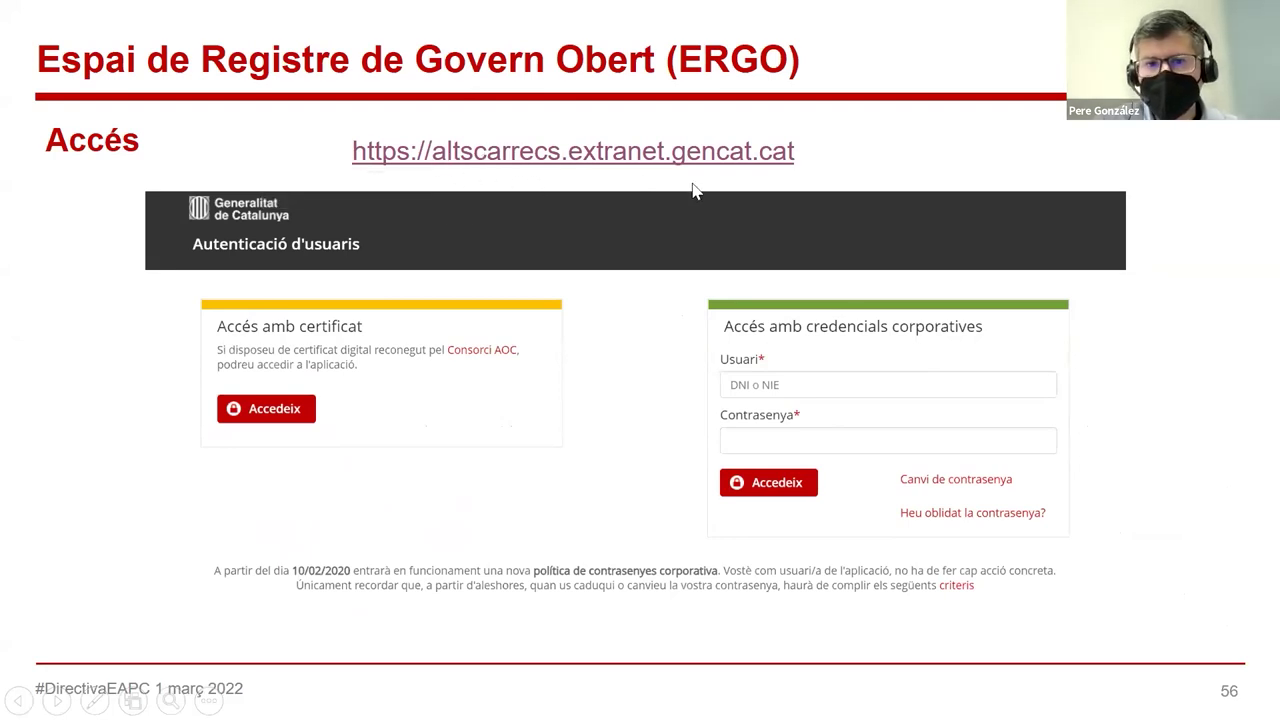
click(541, 155)
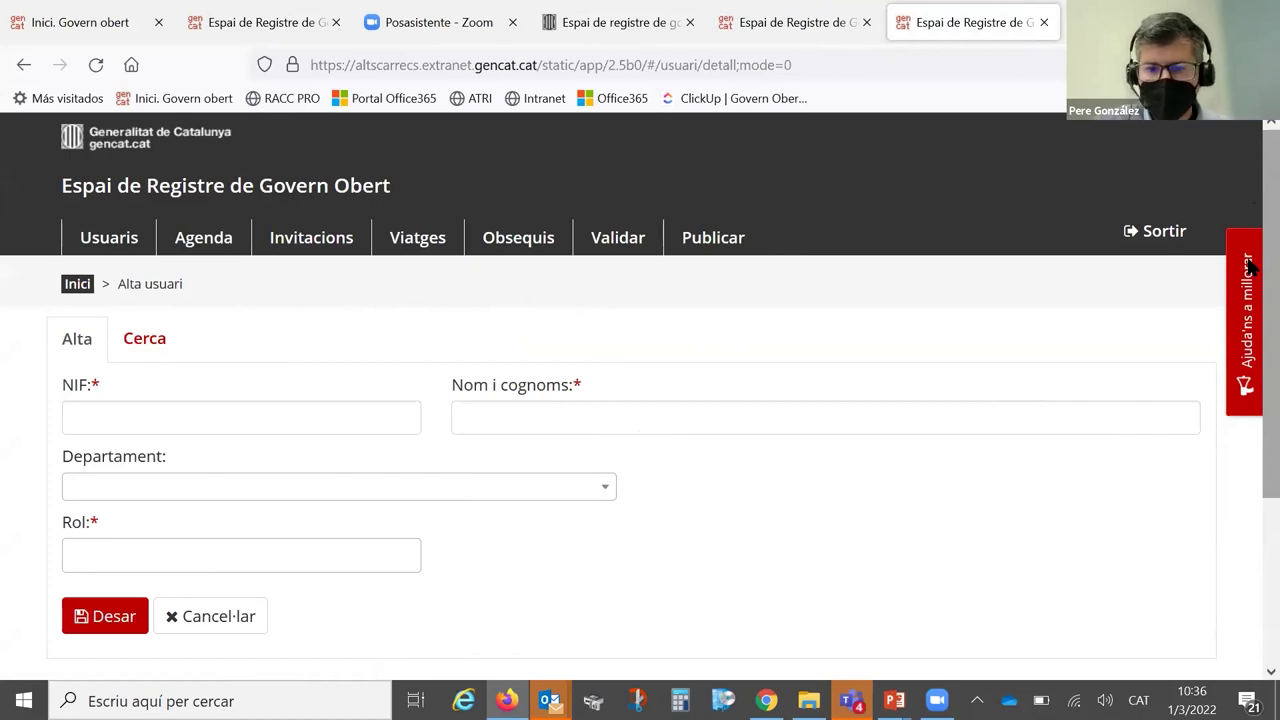
Switch to Google Chrome and load the login page of the bookmarked RACC-PRE site
mouse_move(851, 700)
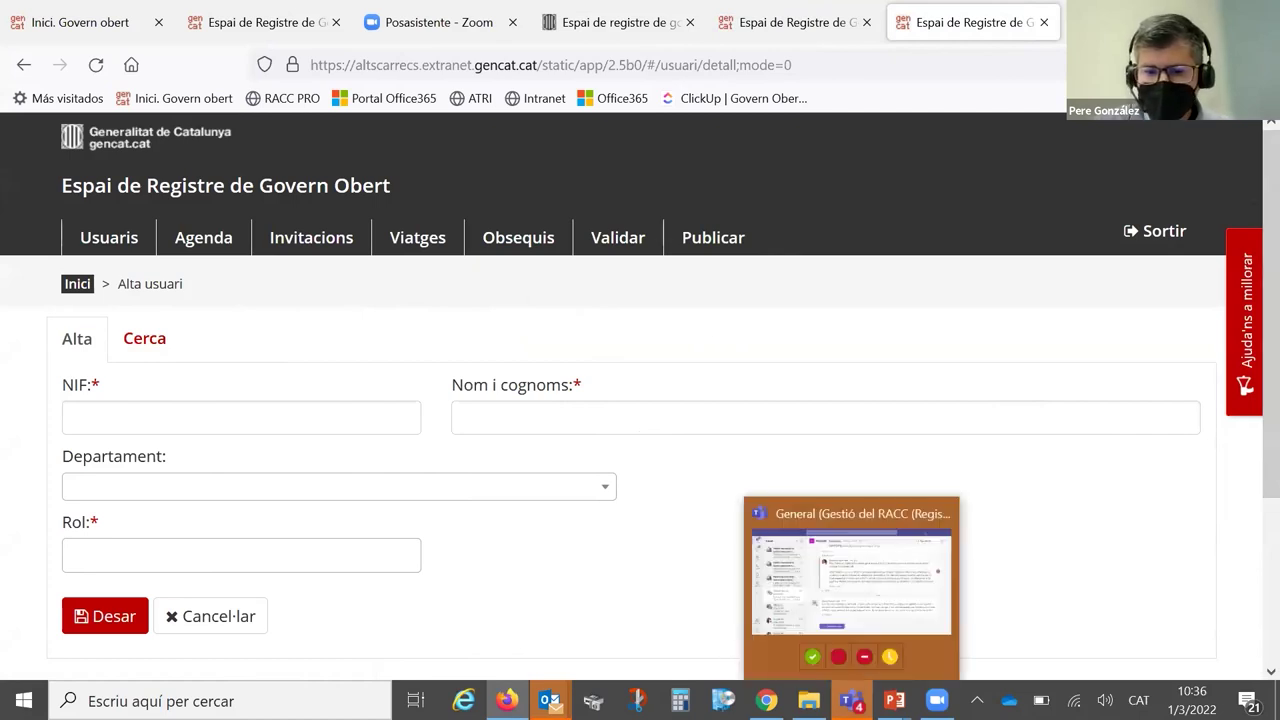
mouse_move(766, 700)
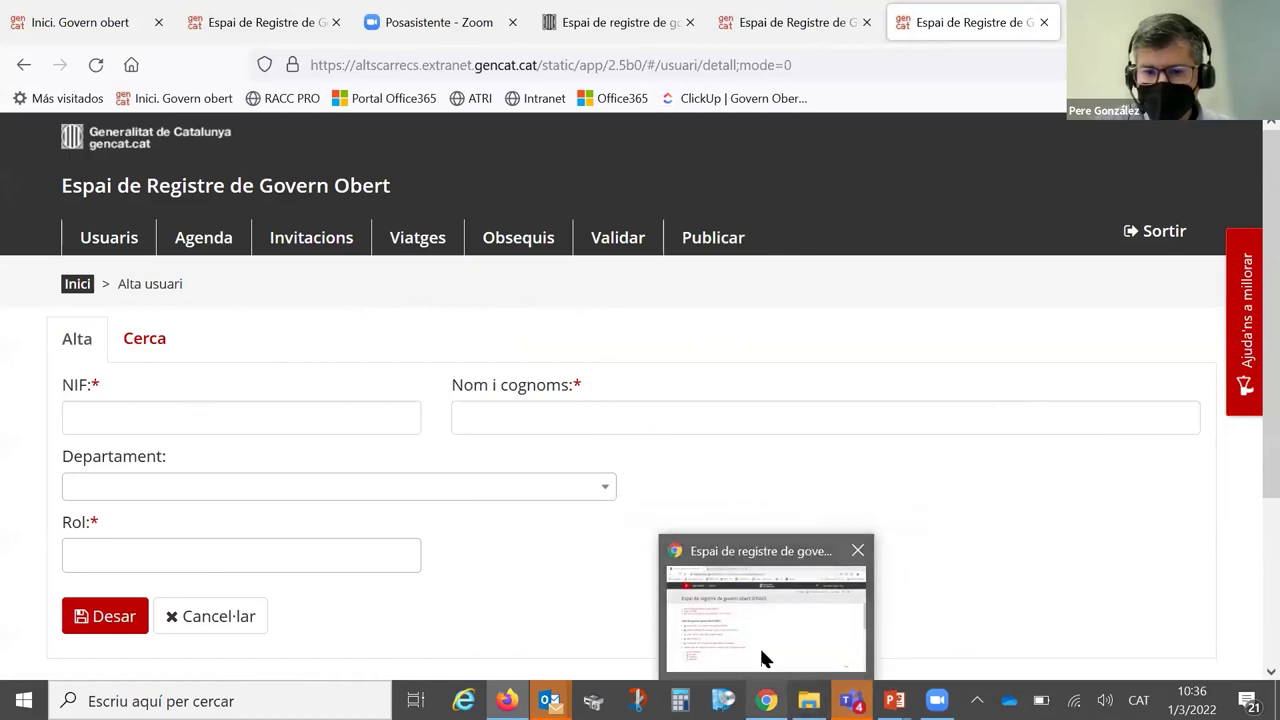
click(761, 658)
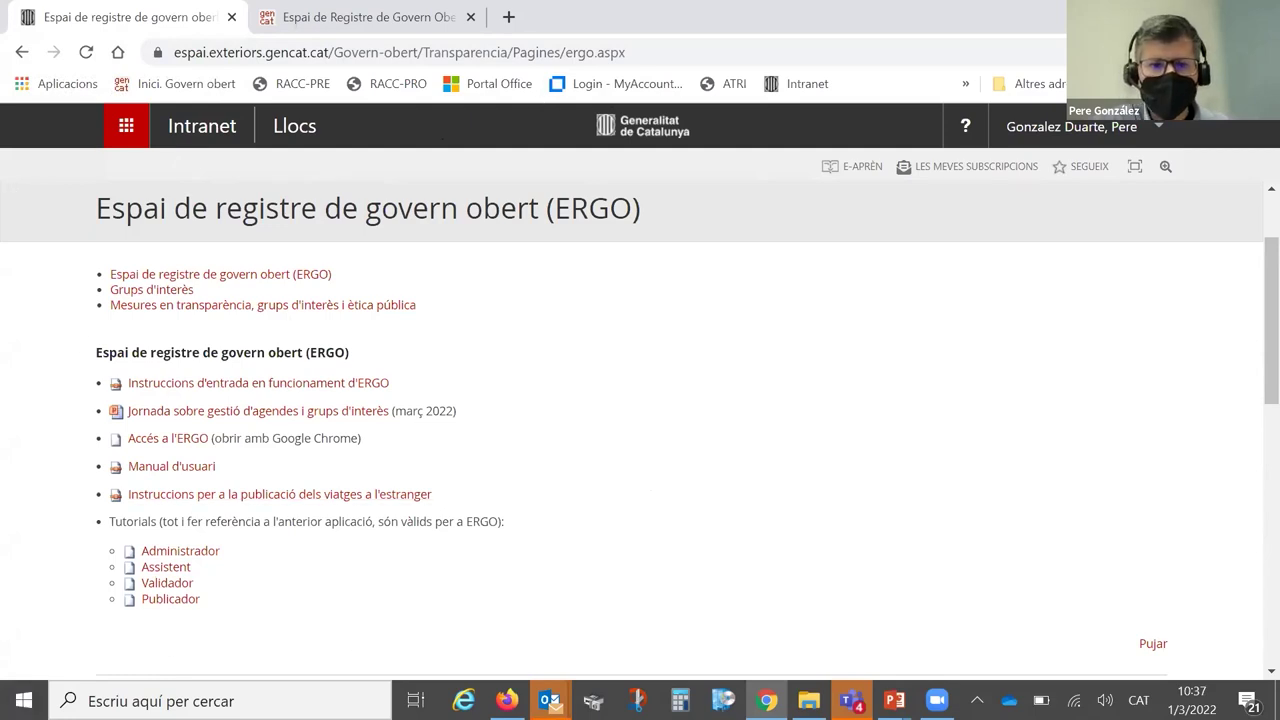
key(alt+Tab)
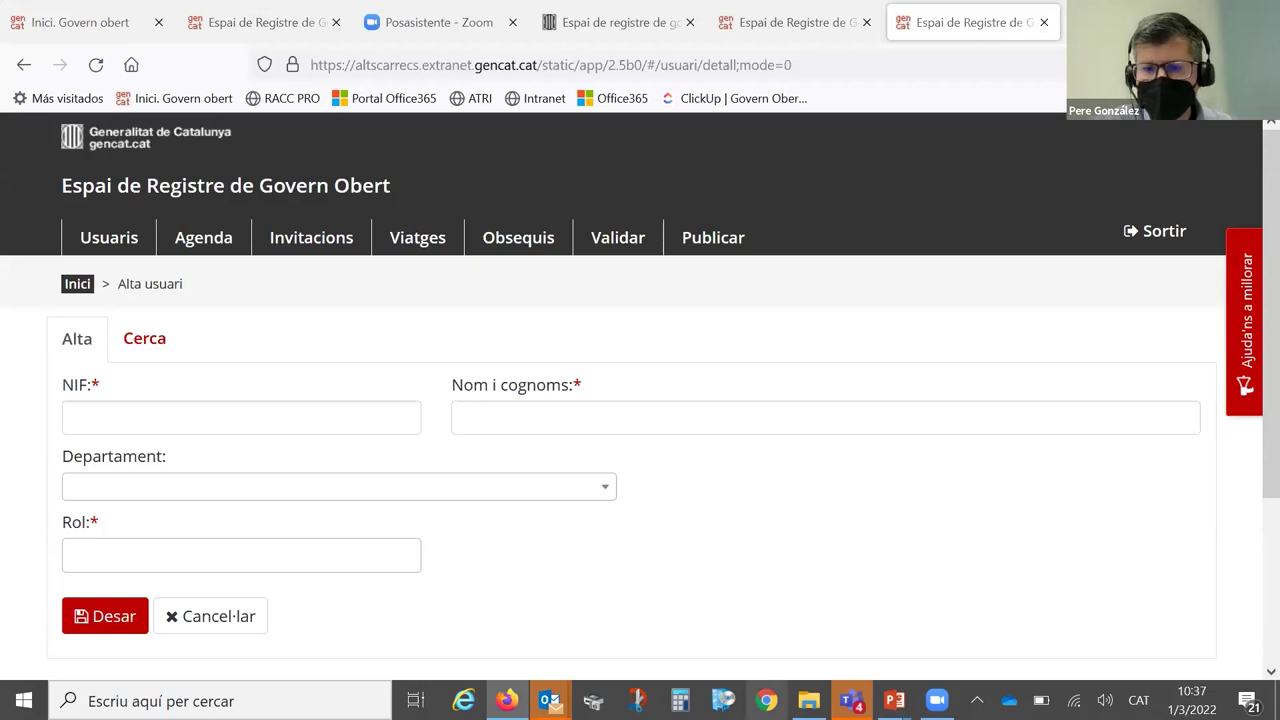
click(766, 700)
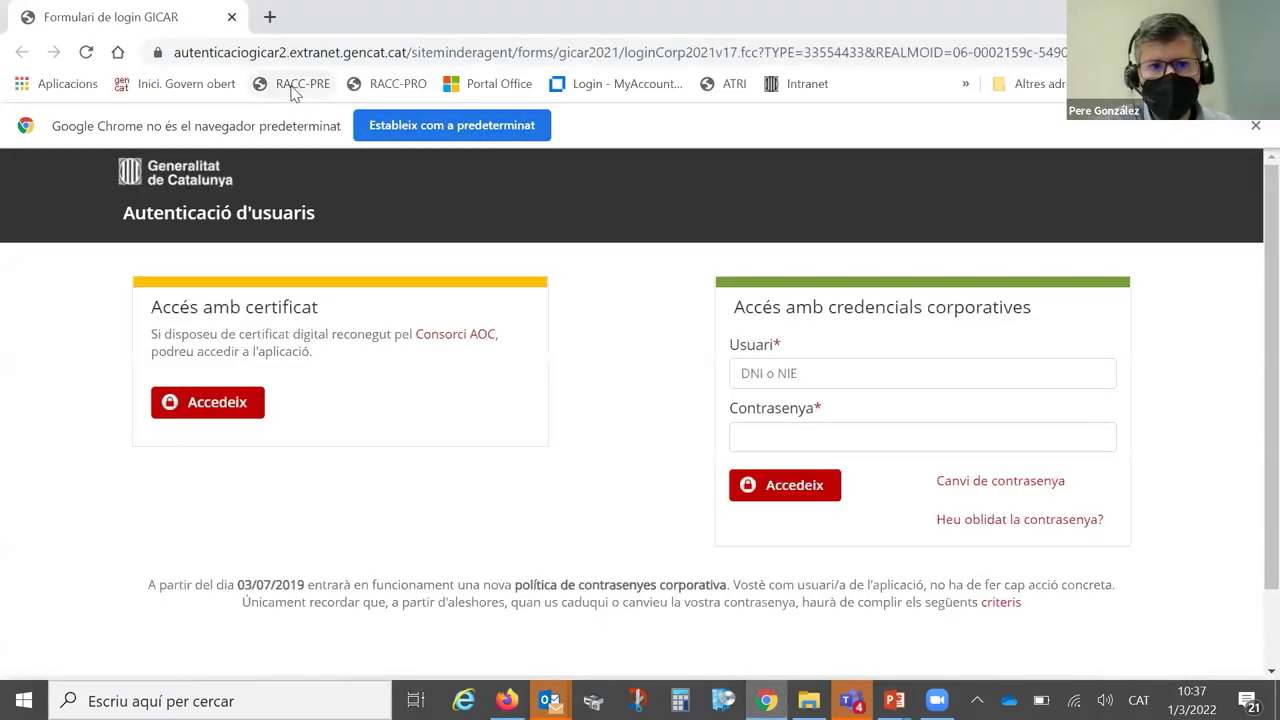
click(295, 88)
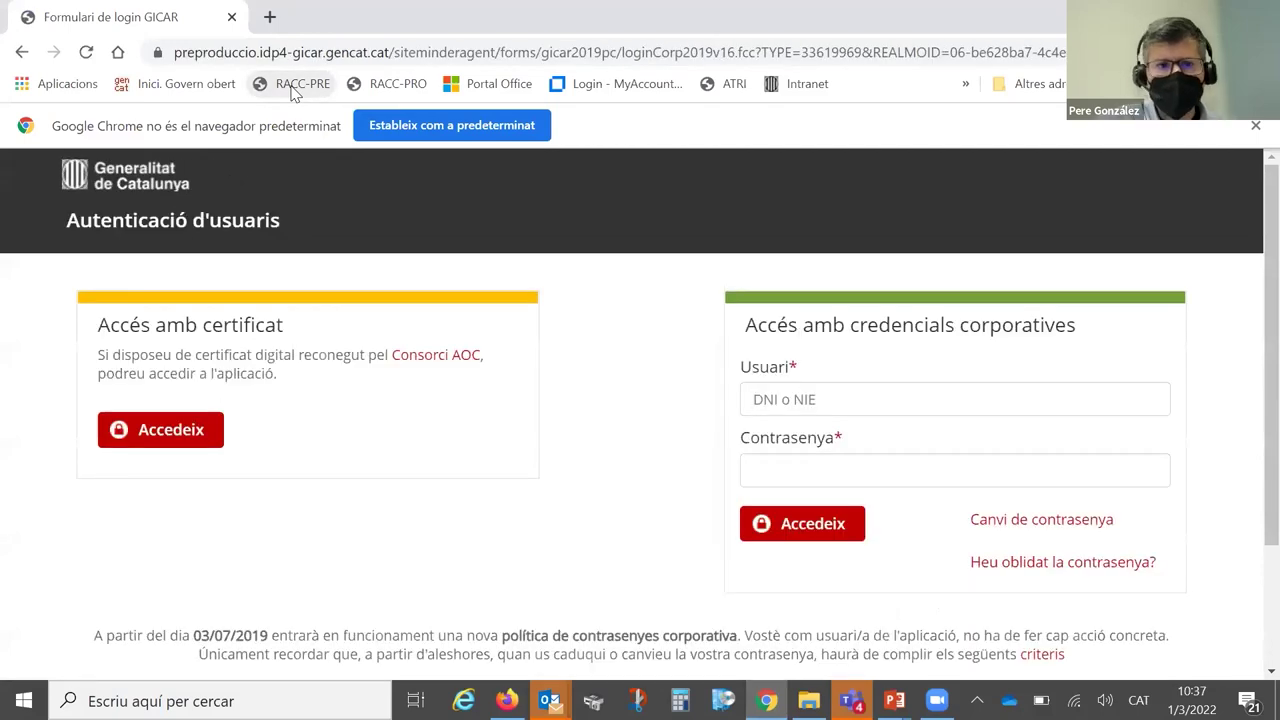
Log in with corporate credentials by choosing the saved user ID and entering the account password
click(901, 393)
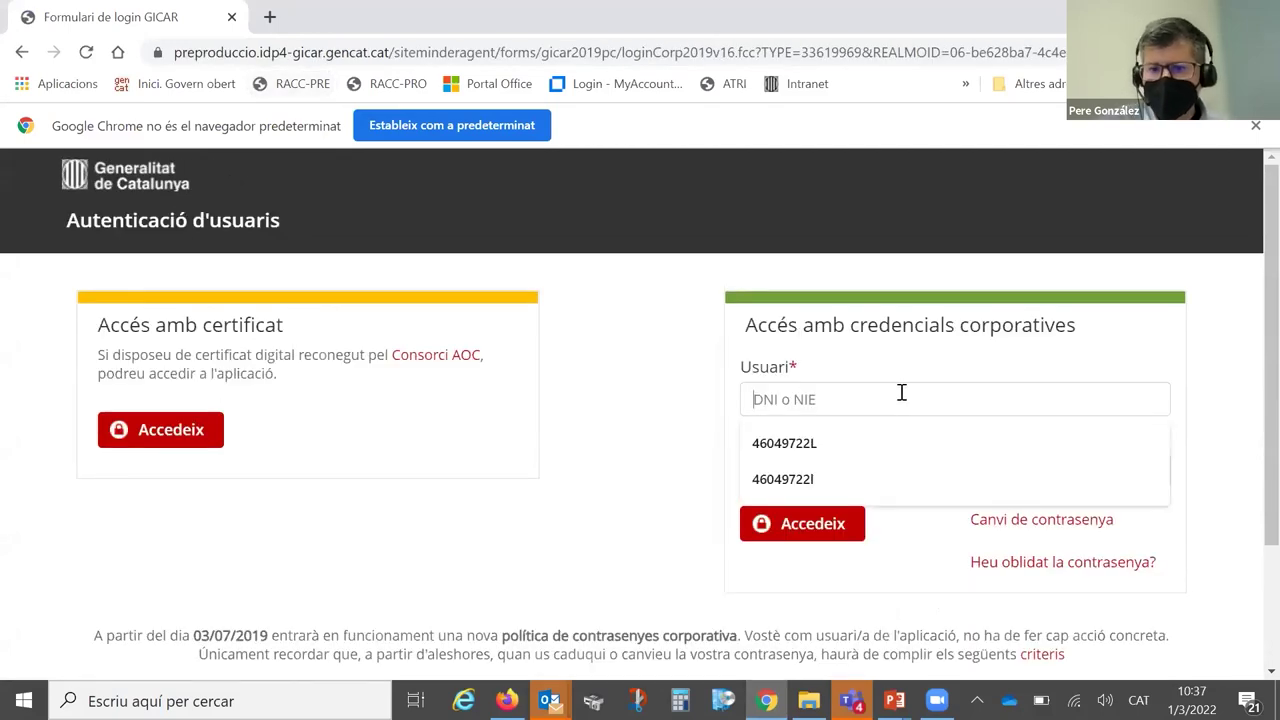
click(852, 445)
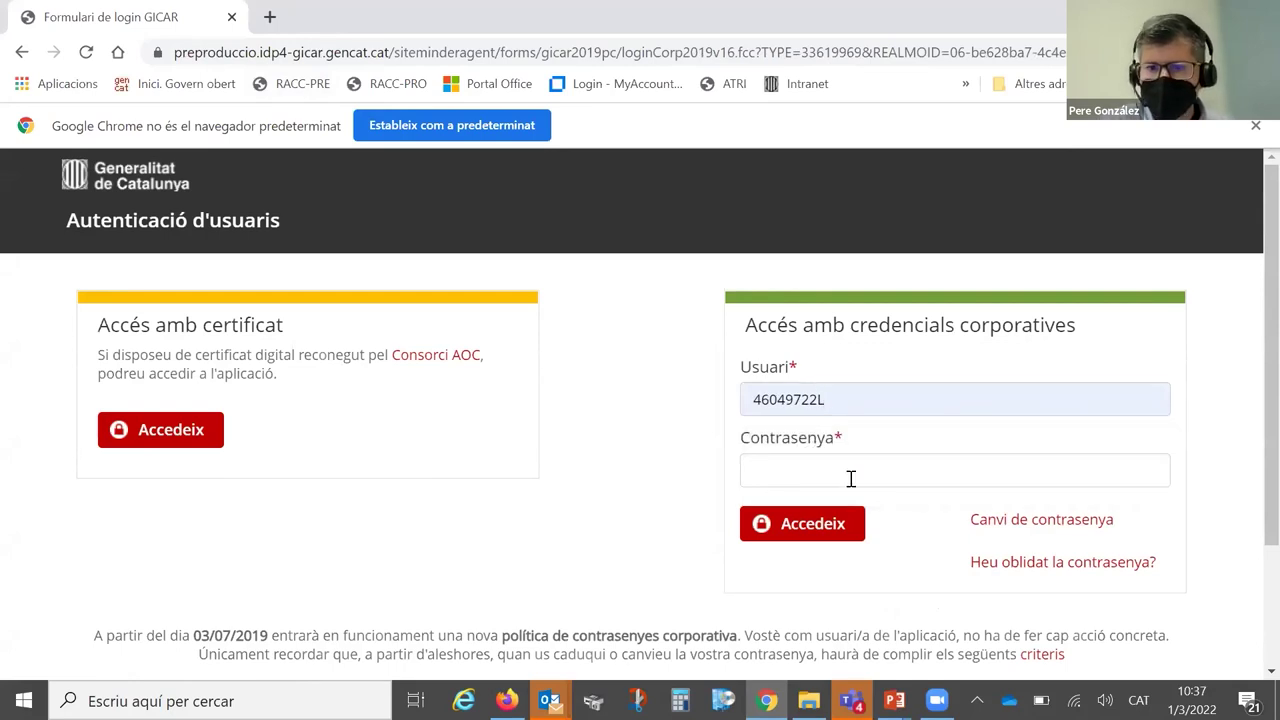
click(851, 479)
text(•••••••)
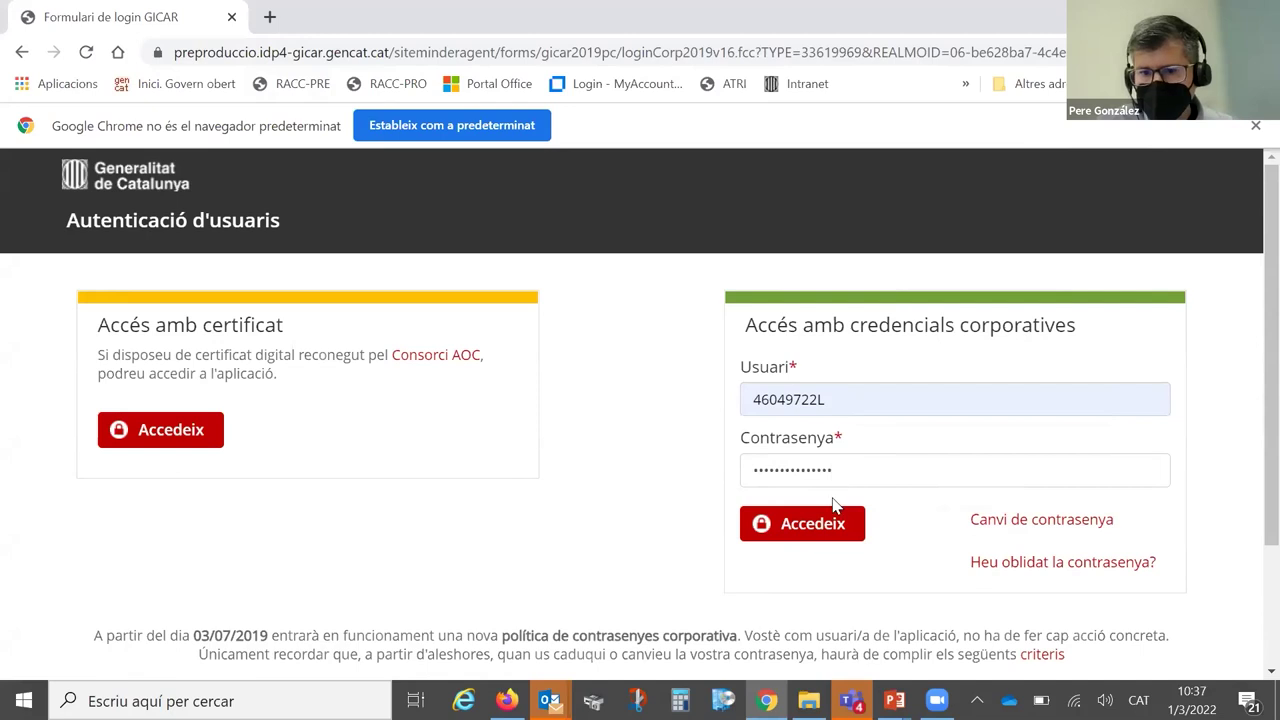
click(817, 524)
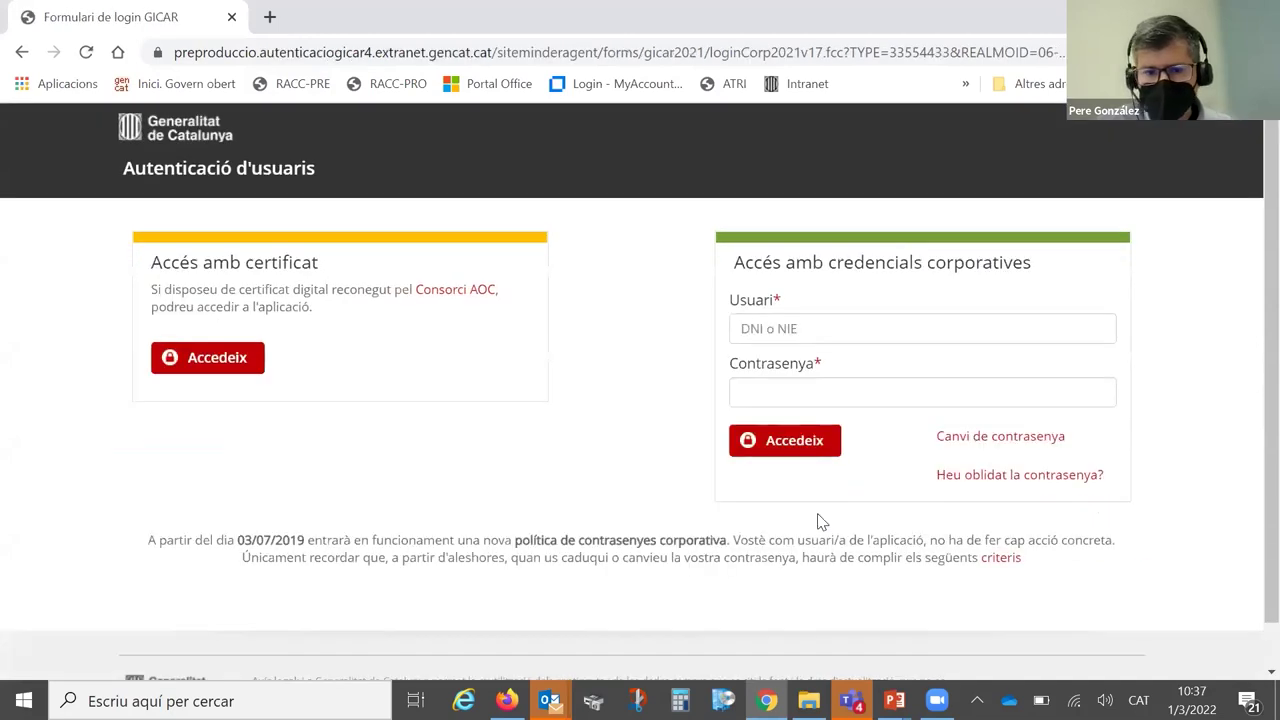
Authenticate on the second GICAR login form with the saved user ID and the account password
click(808, 320)
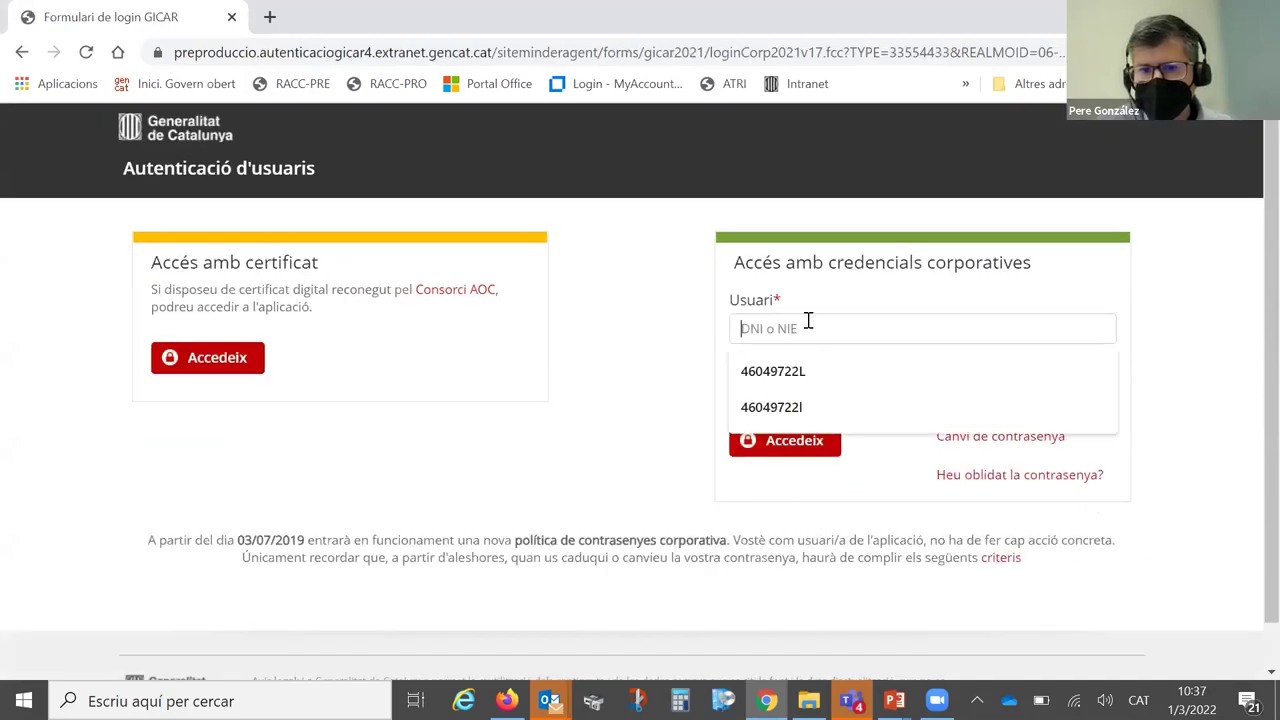
click(778, 380)
click(780, 388)
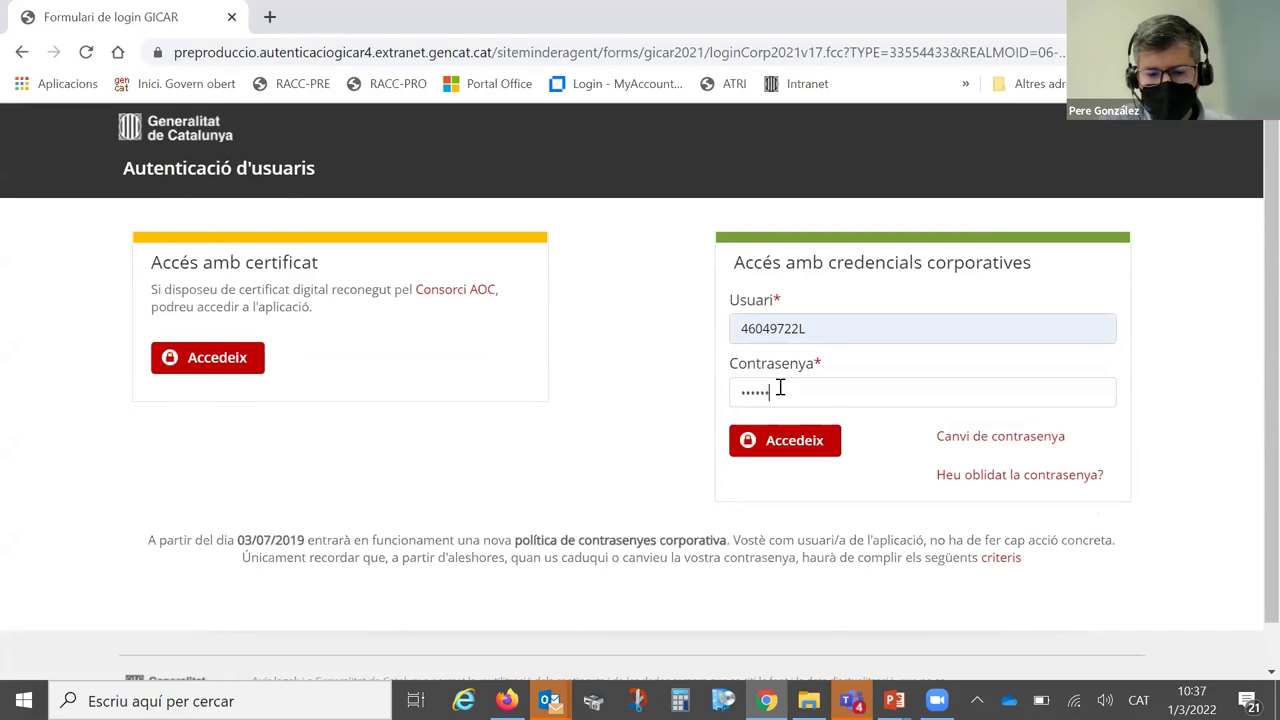
text(••)
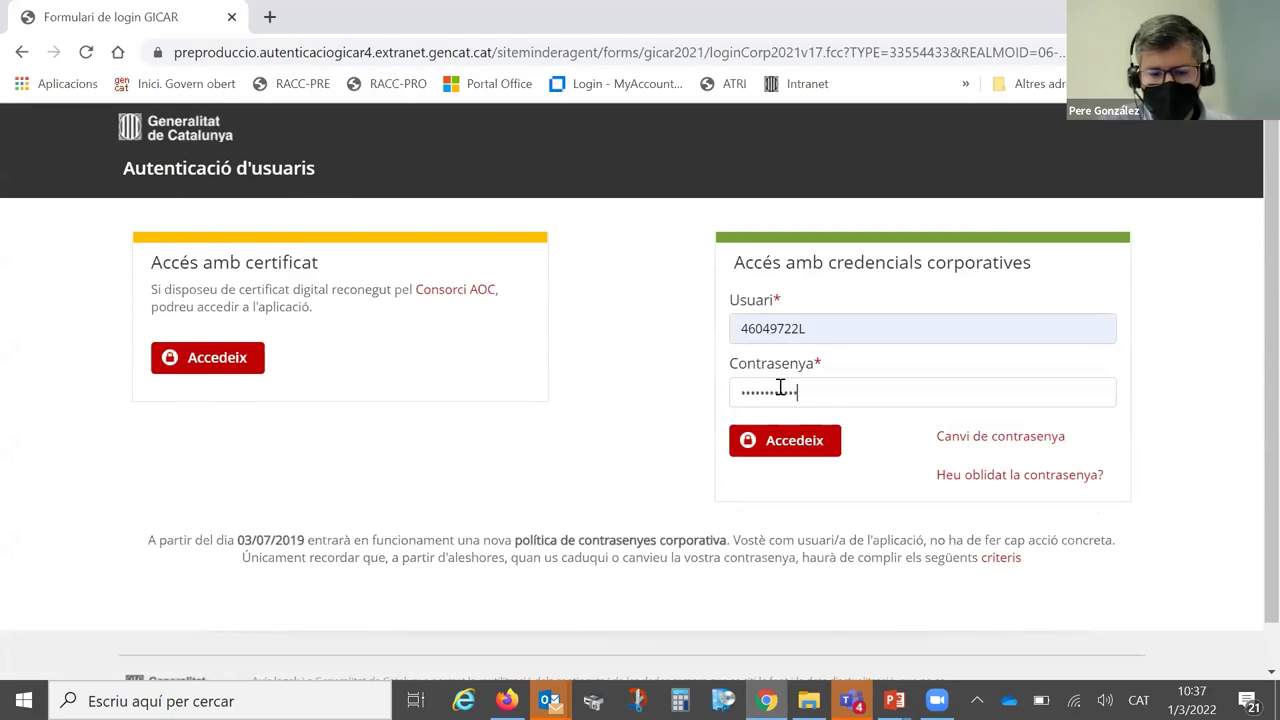
key(Return)
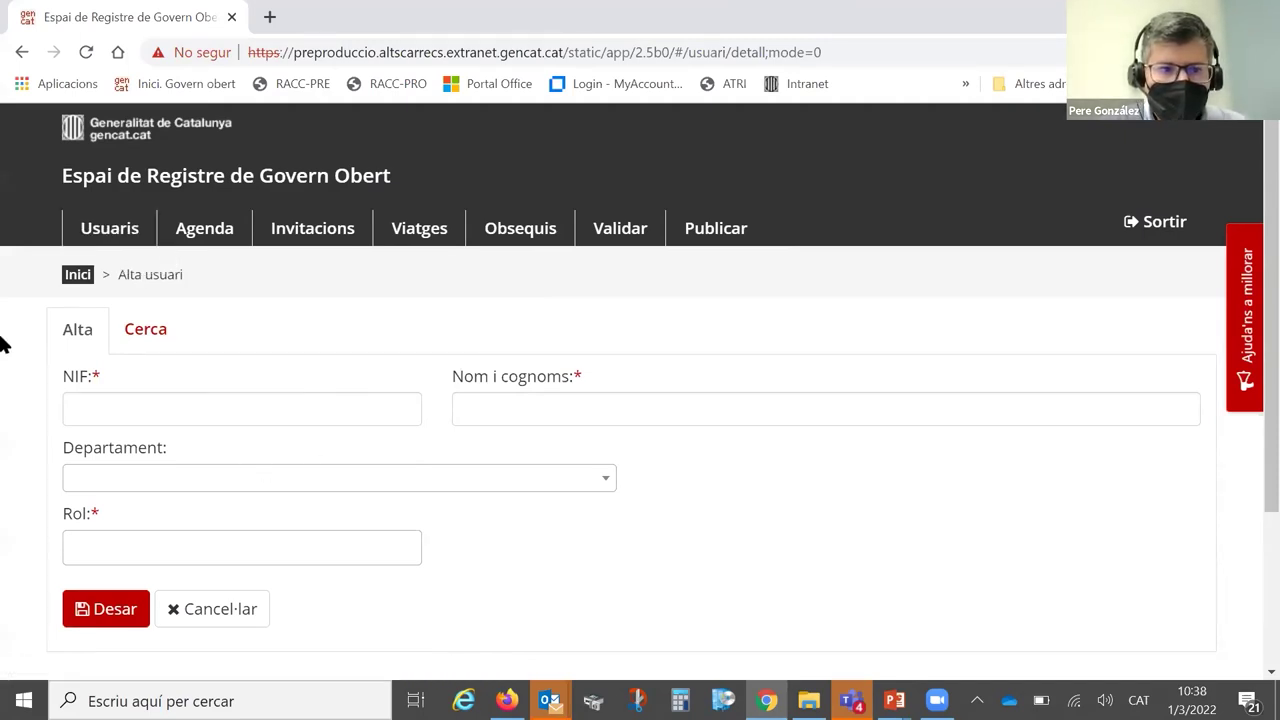
Enter the test user's NIF and set the full name to "Usuaria Prova 2" in the new-user form
click(217, 405)
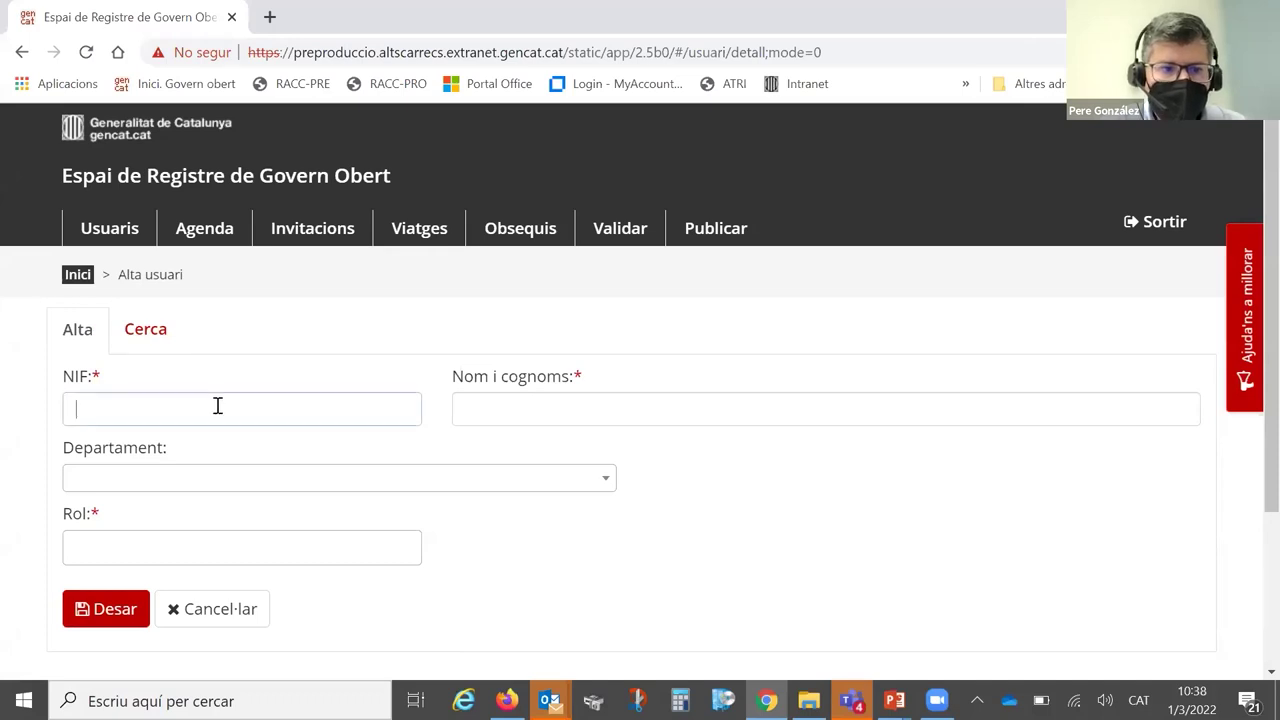
text(000)
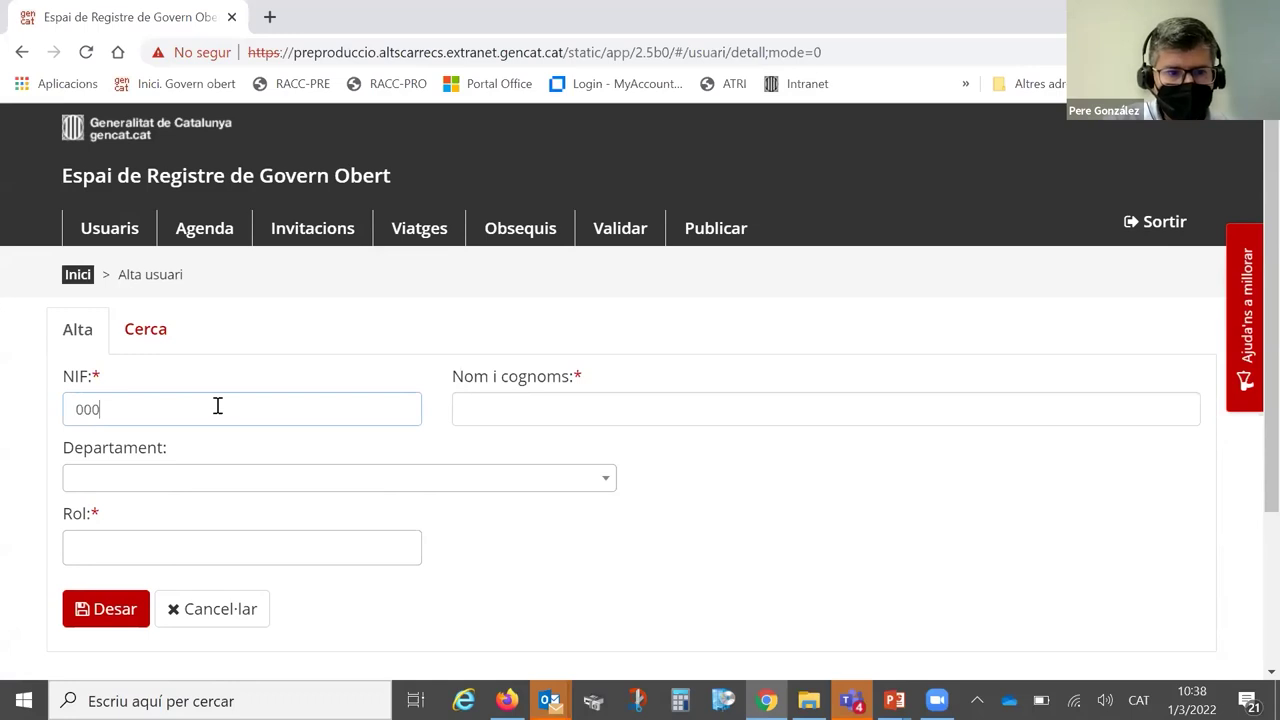
text(0000B)
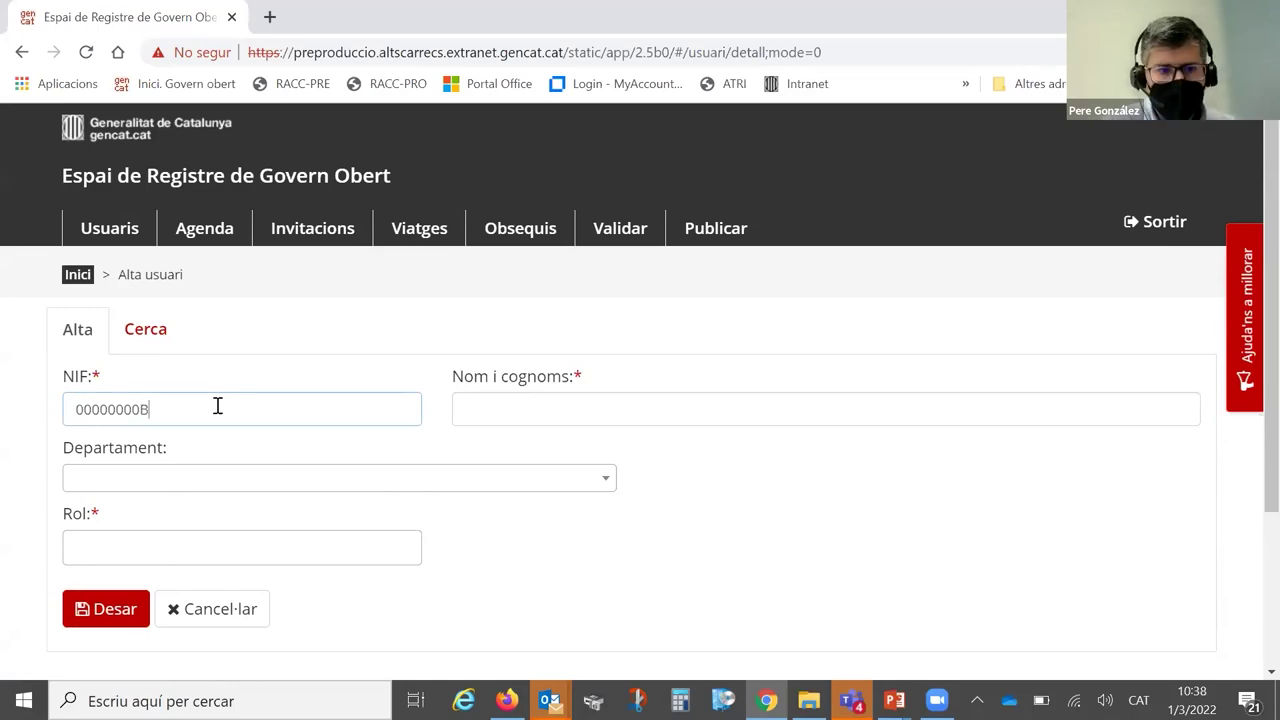
key(Tab)
text(Usuaria Prova 2)
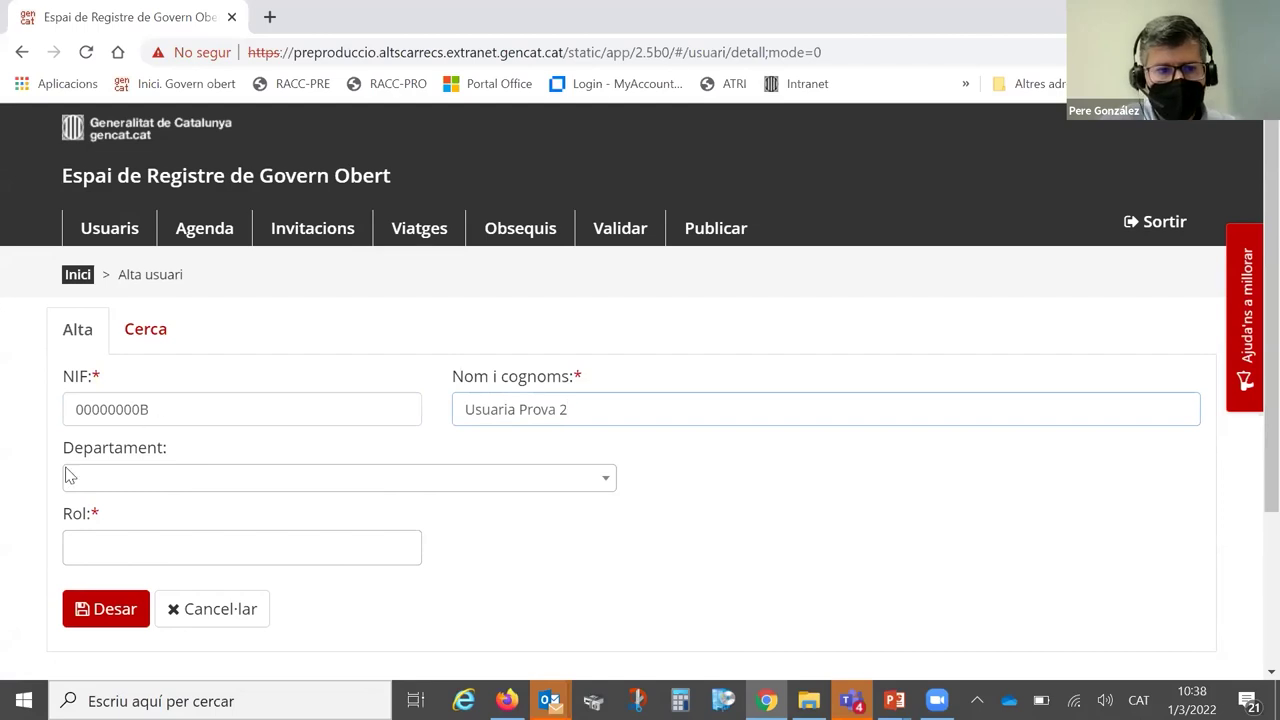
Set the new user's department to Departament d'Acció Exterior i Govern Obert
click(491, 500)
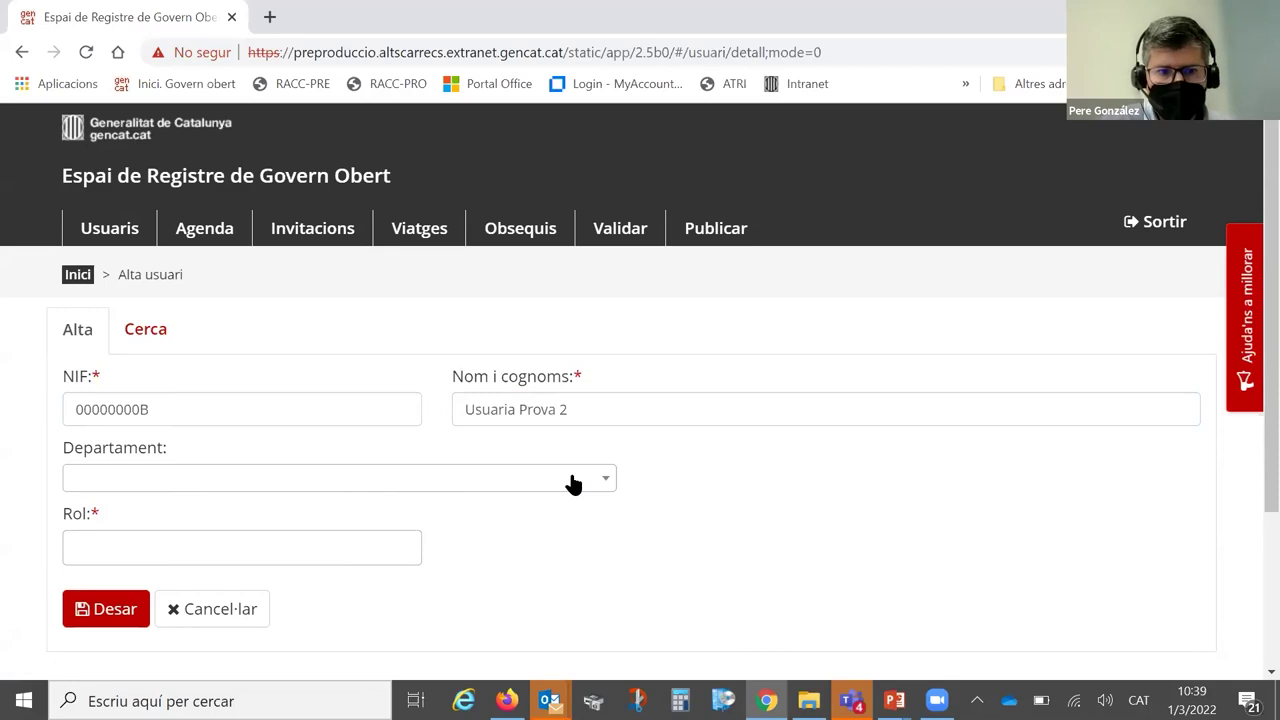
click(573, 484)
key(Down)
key(Down)
key(Down)
key(Down)
key(Down)
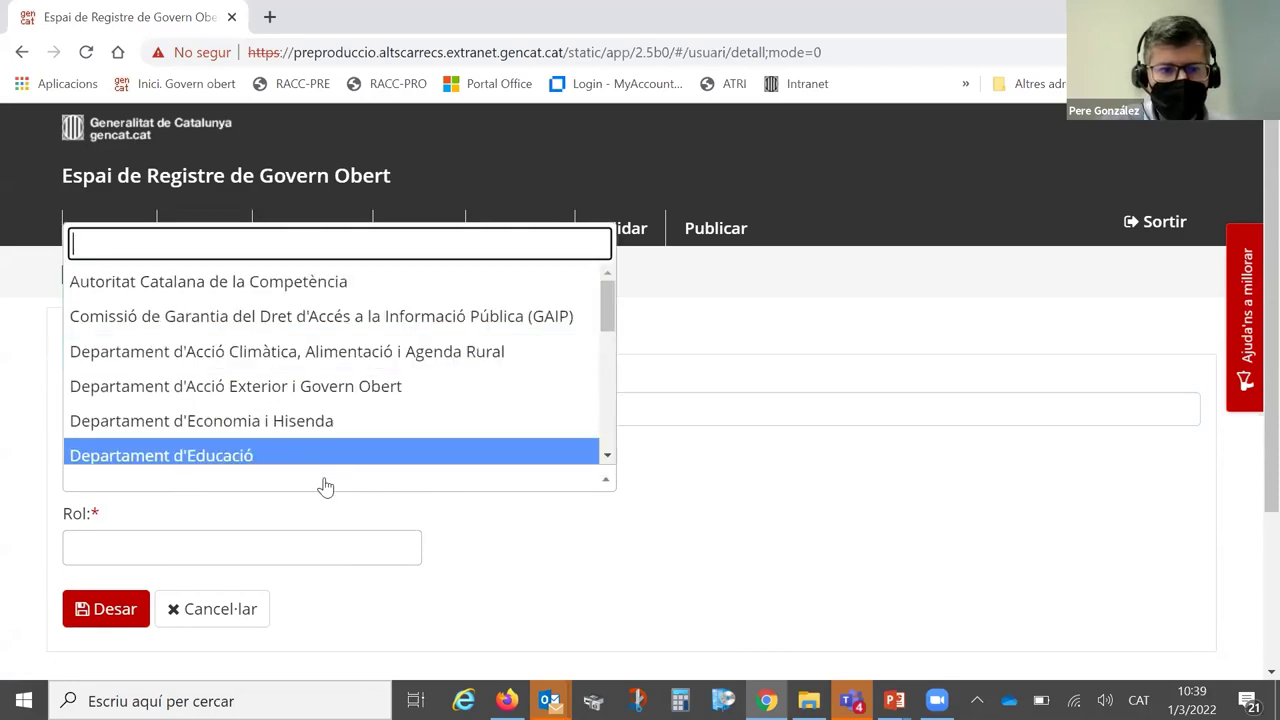
drag(601, 297, 603, 323)
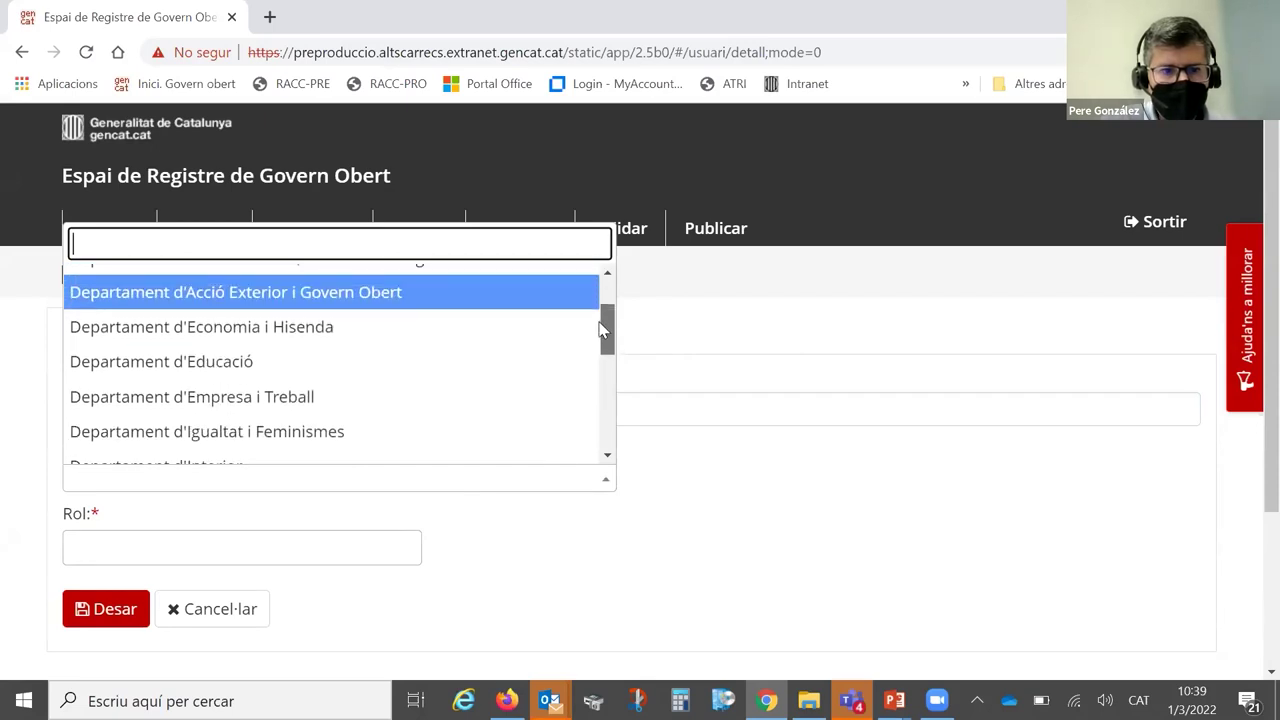
click(400, 298)
Assign the Administrador and Assistent roles to the new user
click(363, 544)
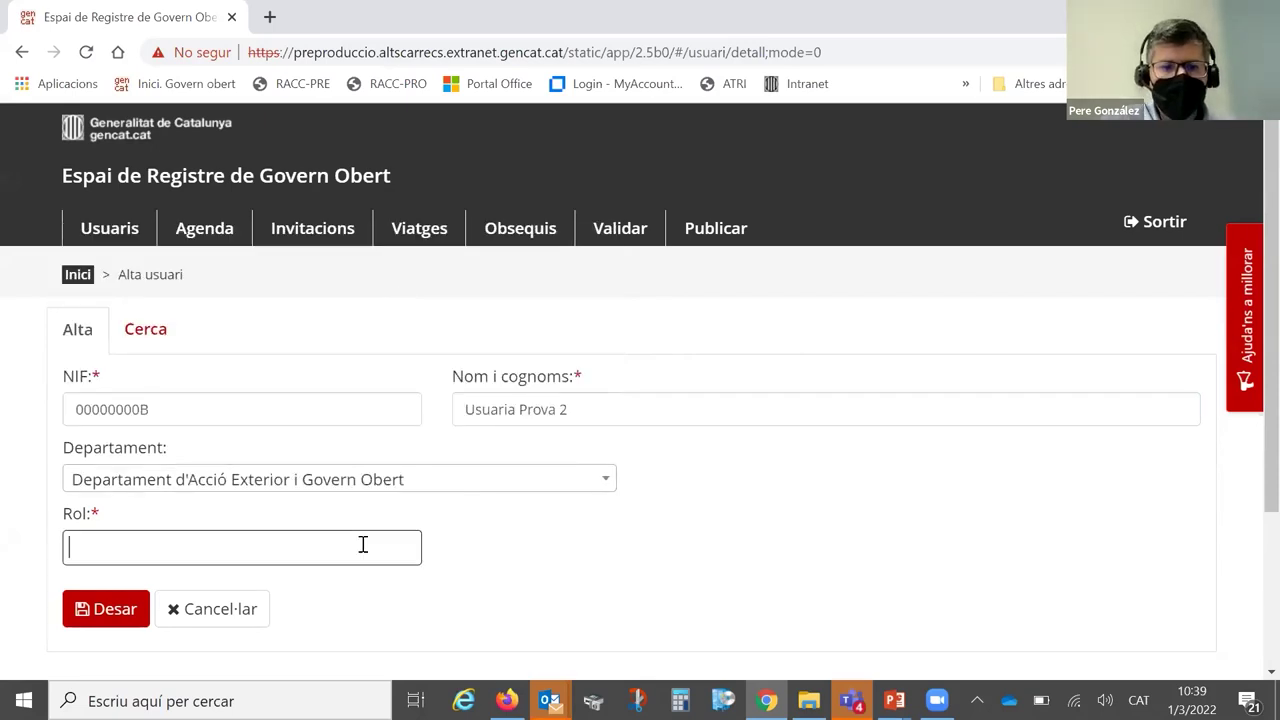
click(363, 544)
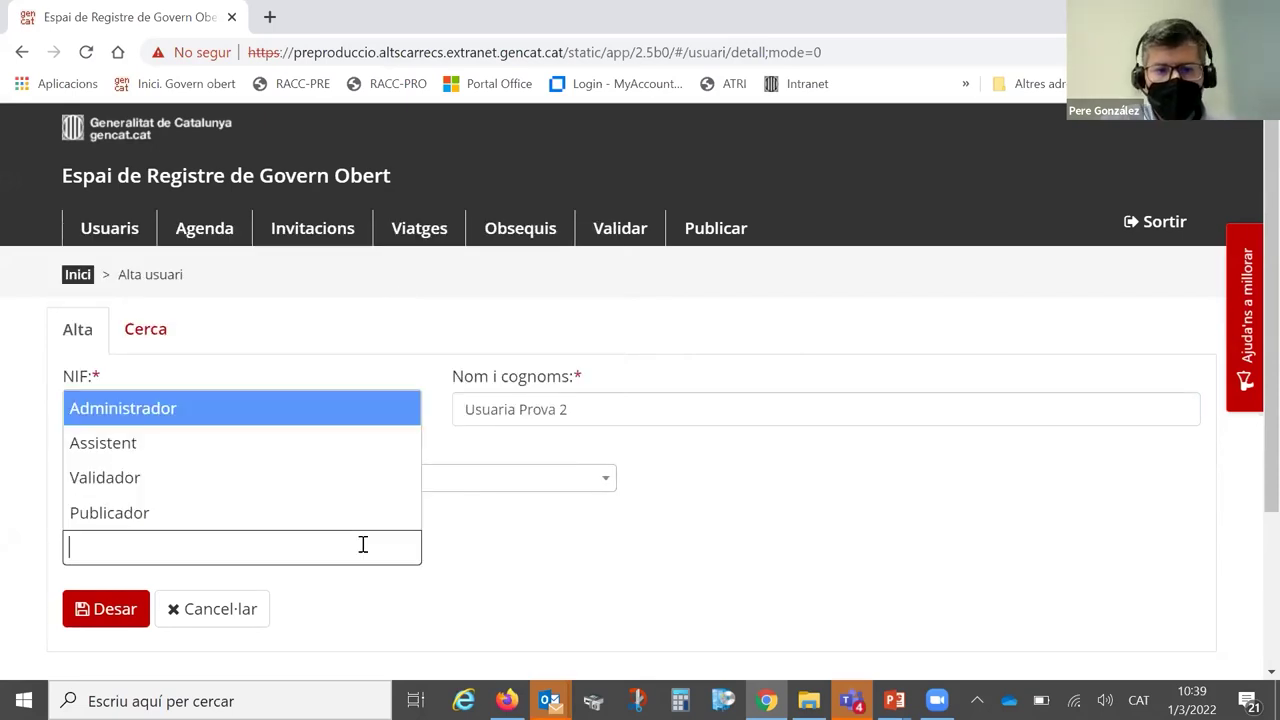
click(227, 416)
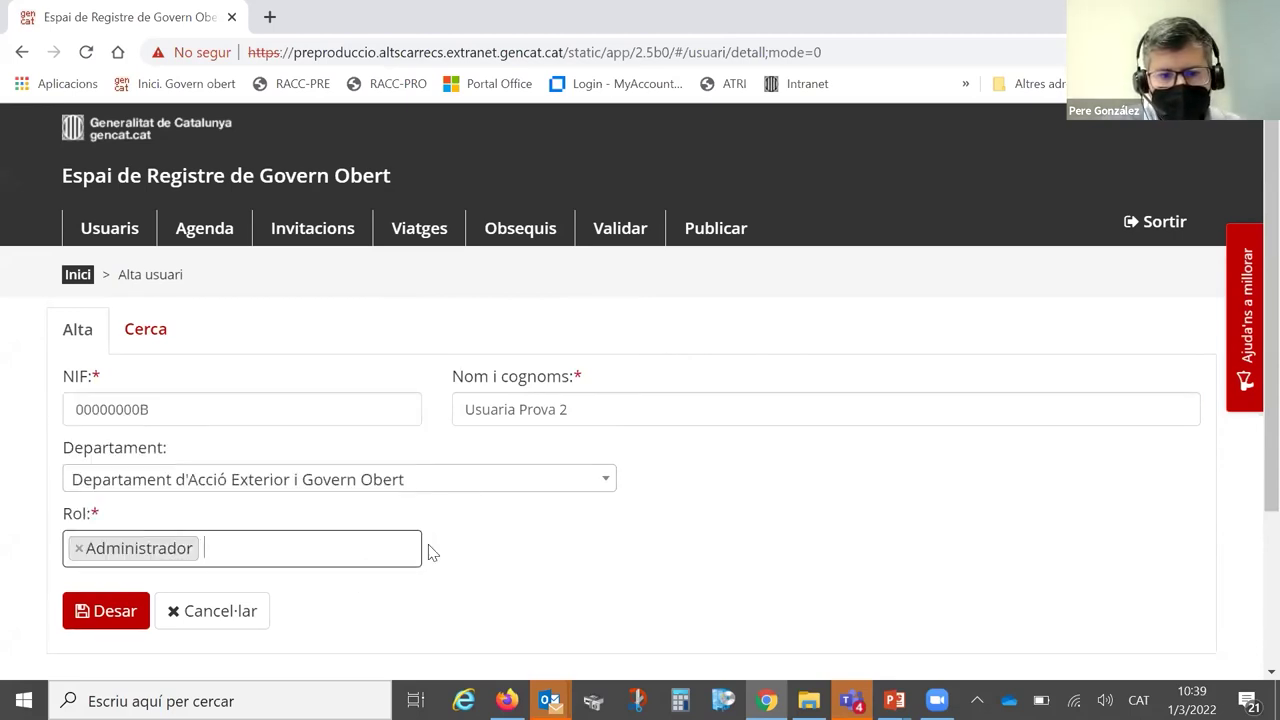
click(322, 550)
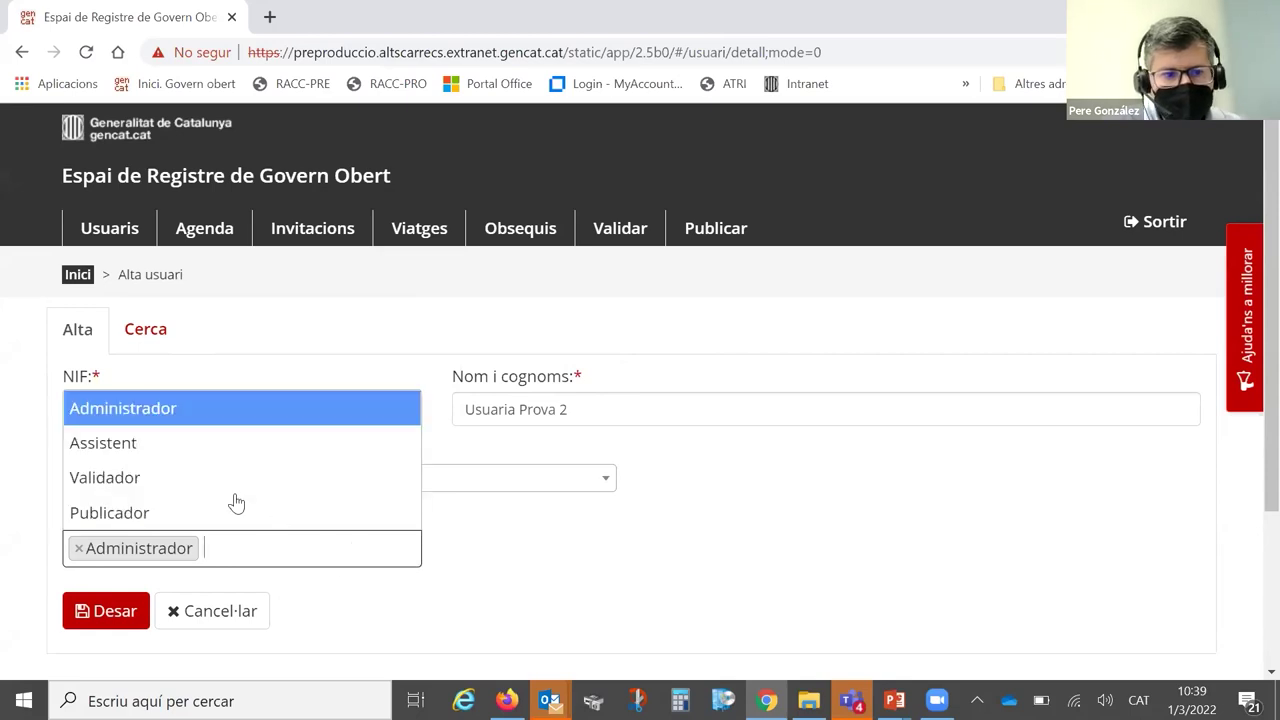
click(166, 451)
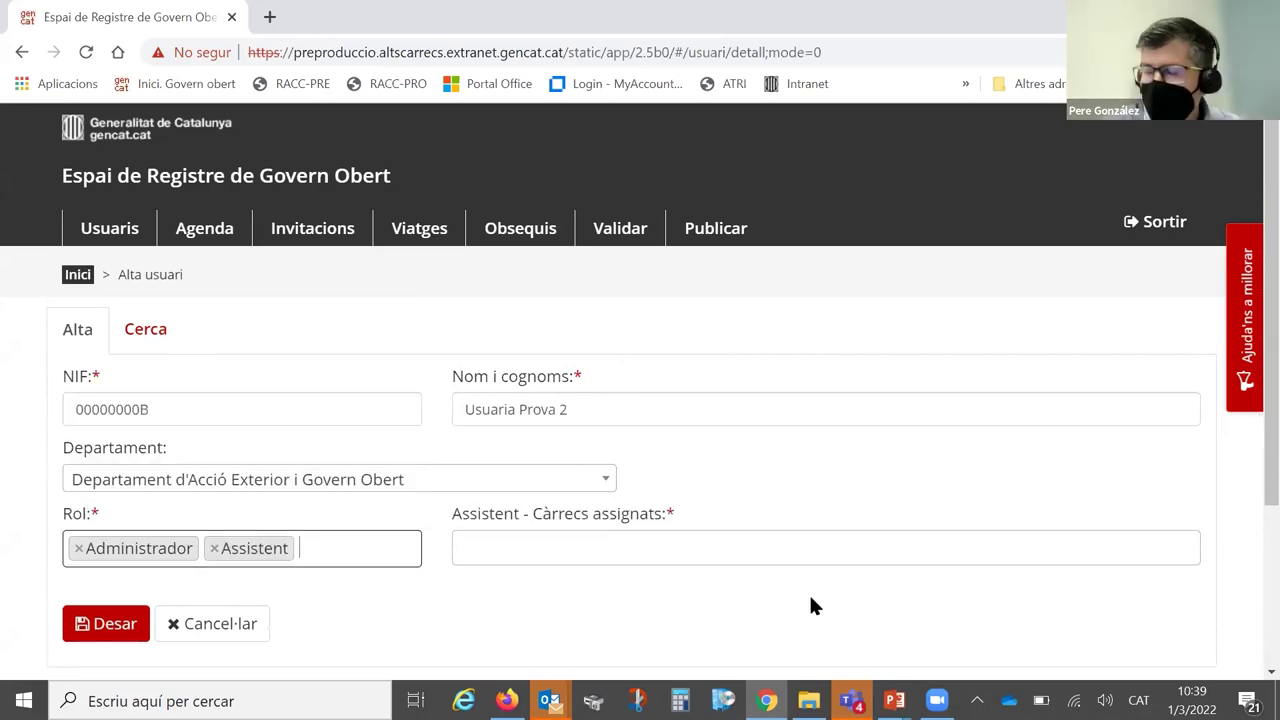
Search by the official's first name and assign the post of subdirectora general de Transparència i Dades Obertes to the Assistent role
click(665, 540)
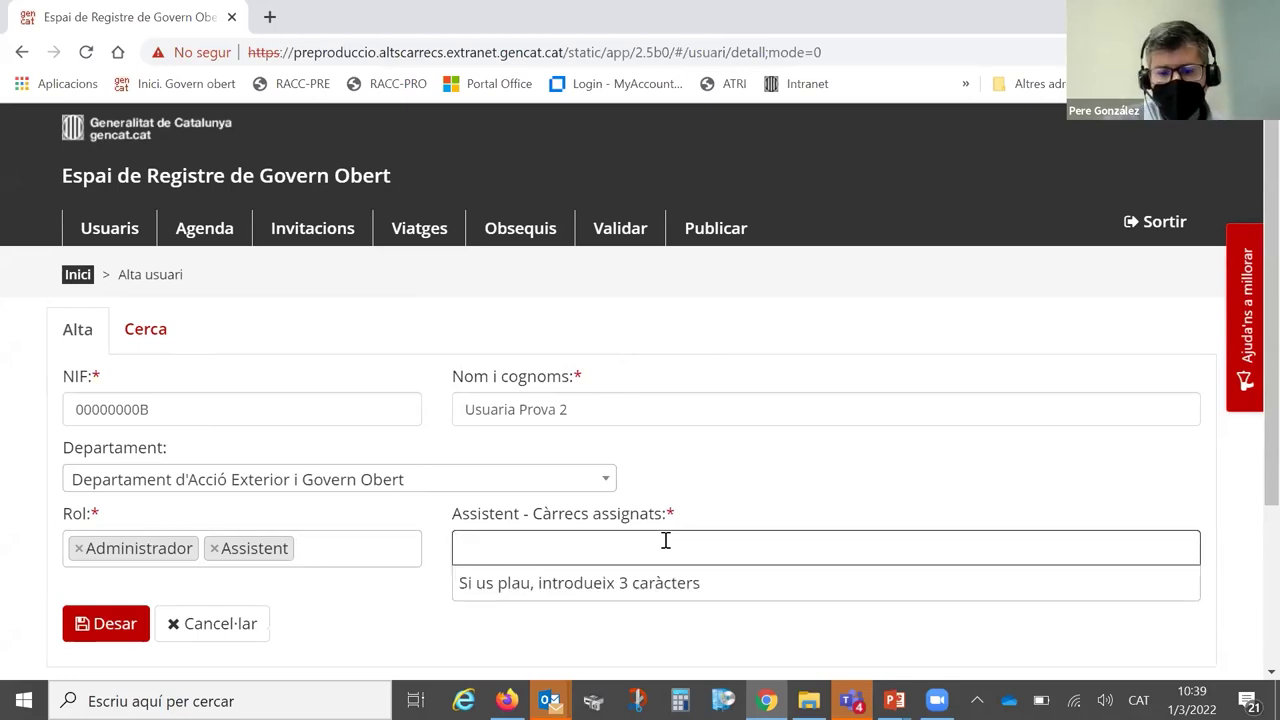
text(oli)
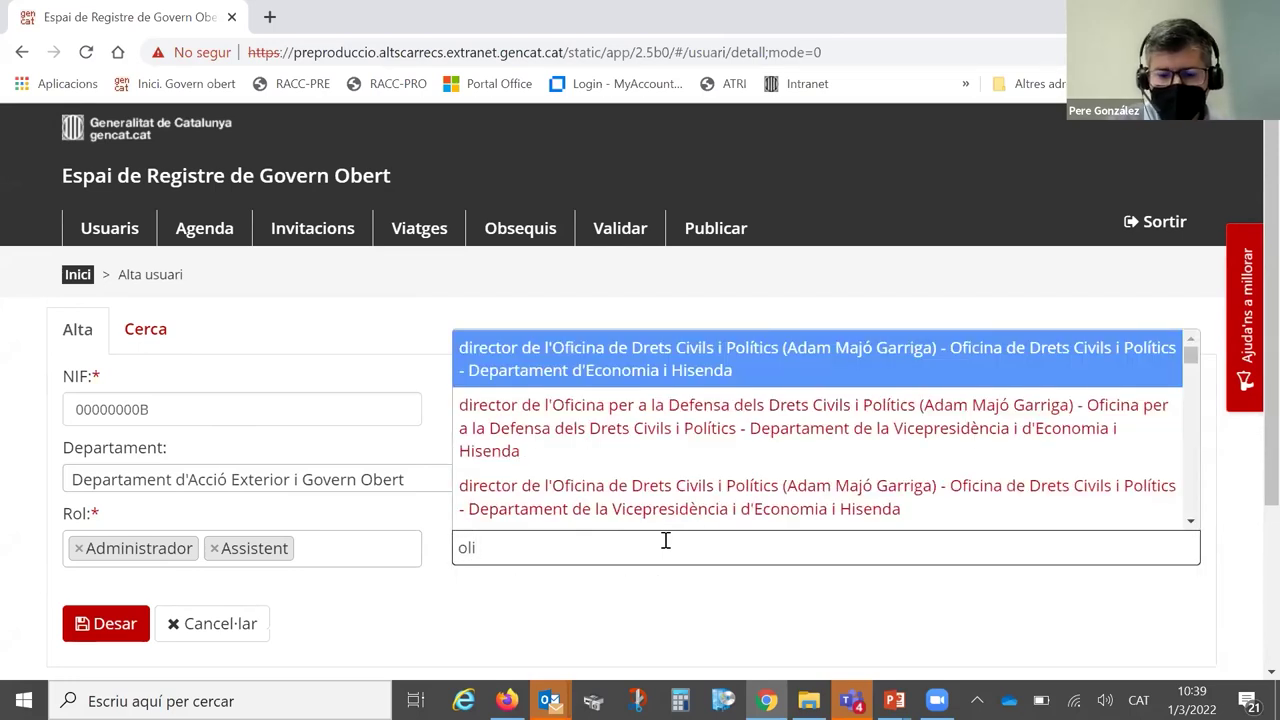
text(nda)
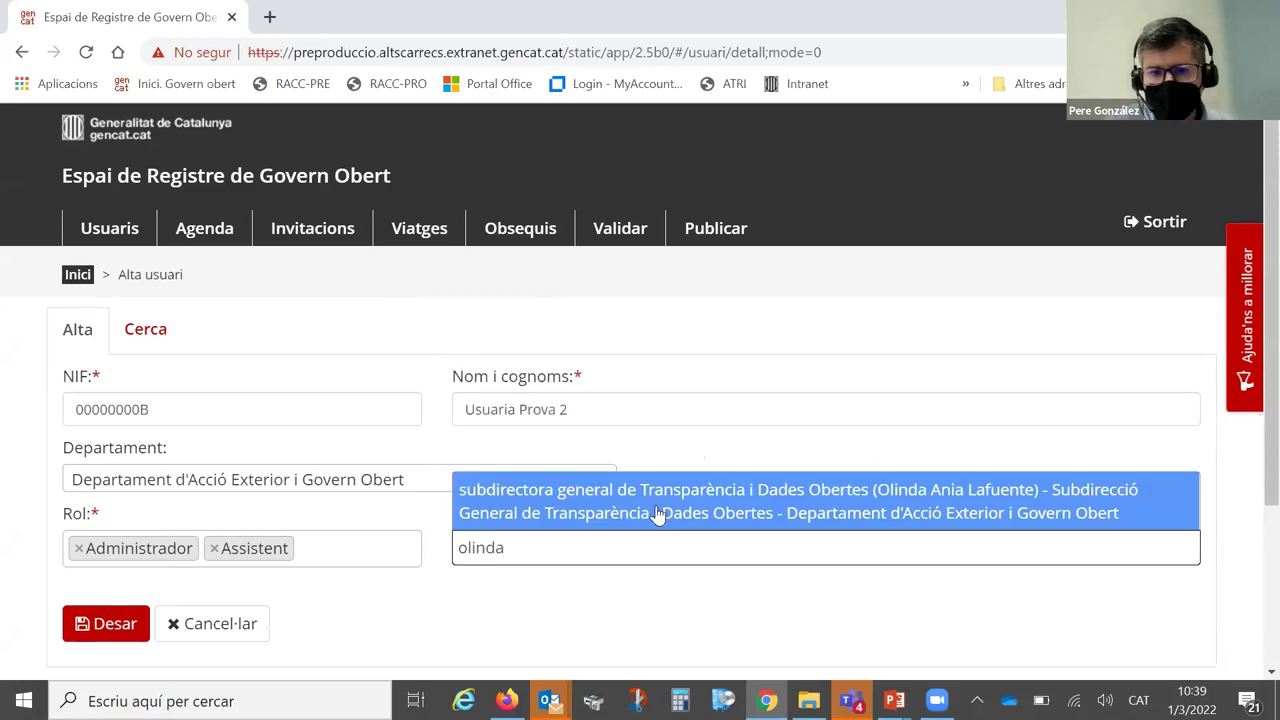
click(660, 514)
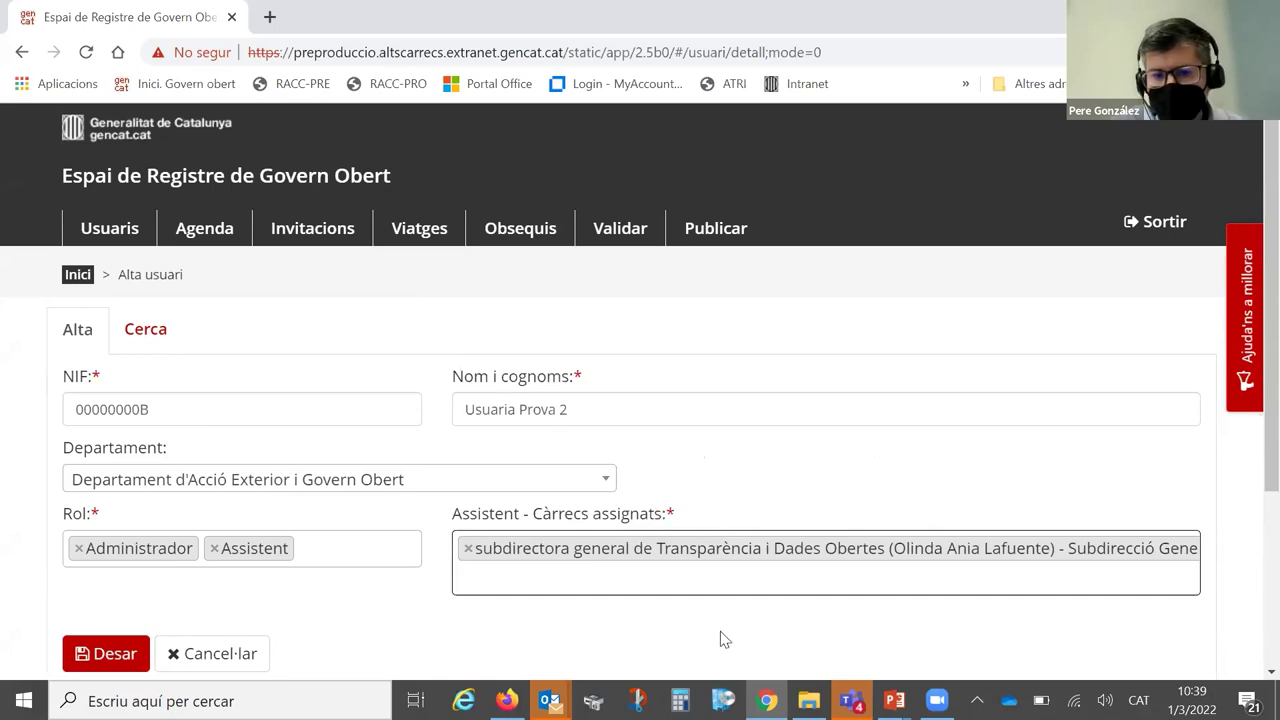
Add the Validador role and assign it the post of subdirectora general de Transparència i Dades Obertes, searching by the official's first name
click(330, 544)
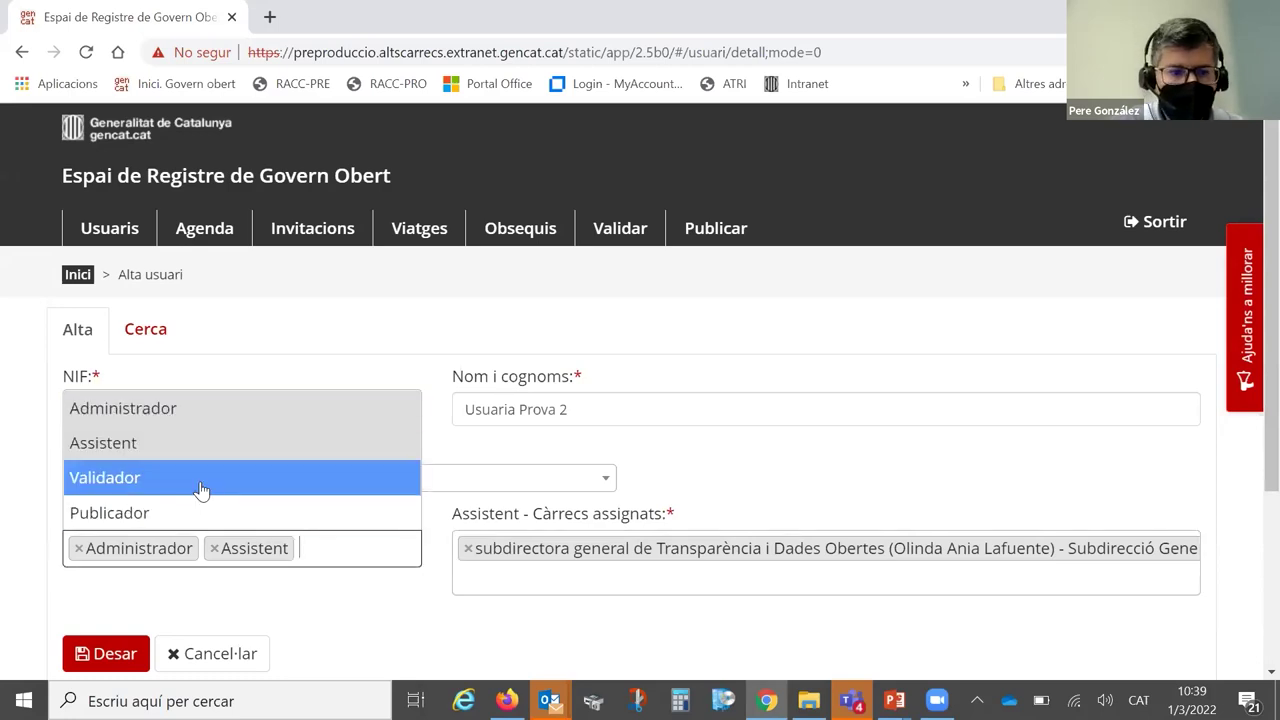
click(201, 490)
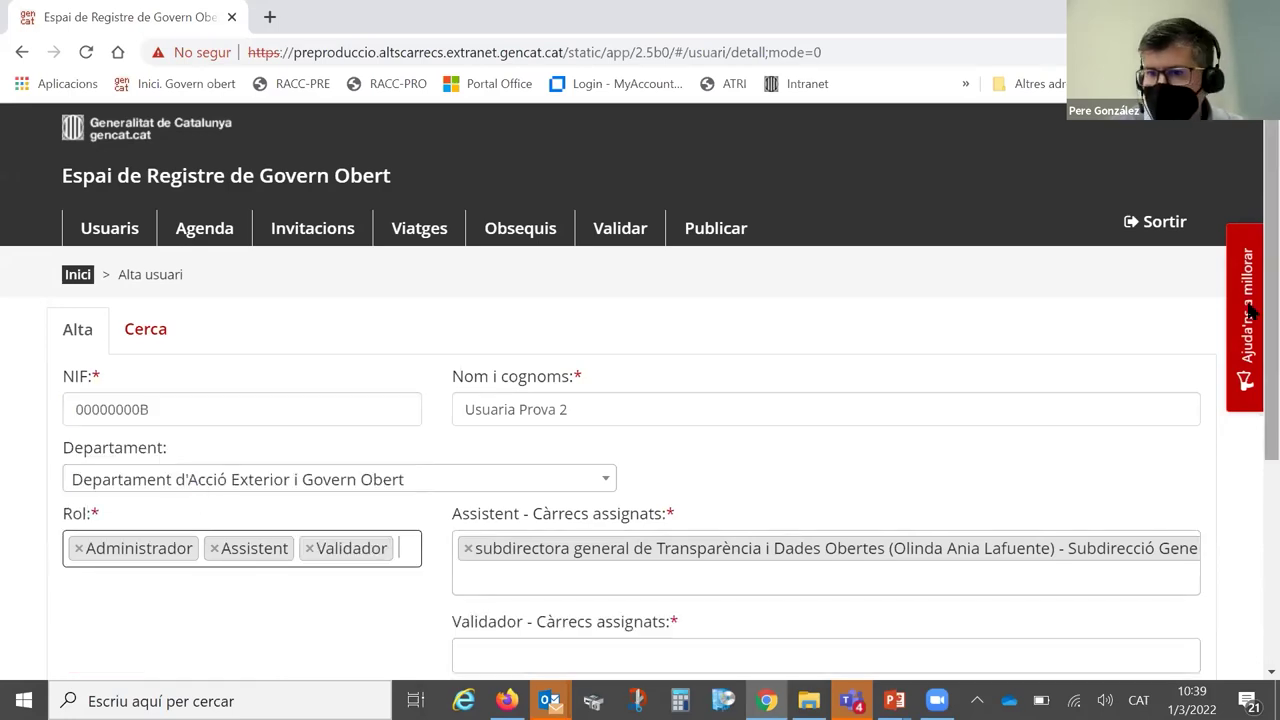
scroll(610, 397, down, 2)
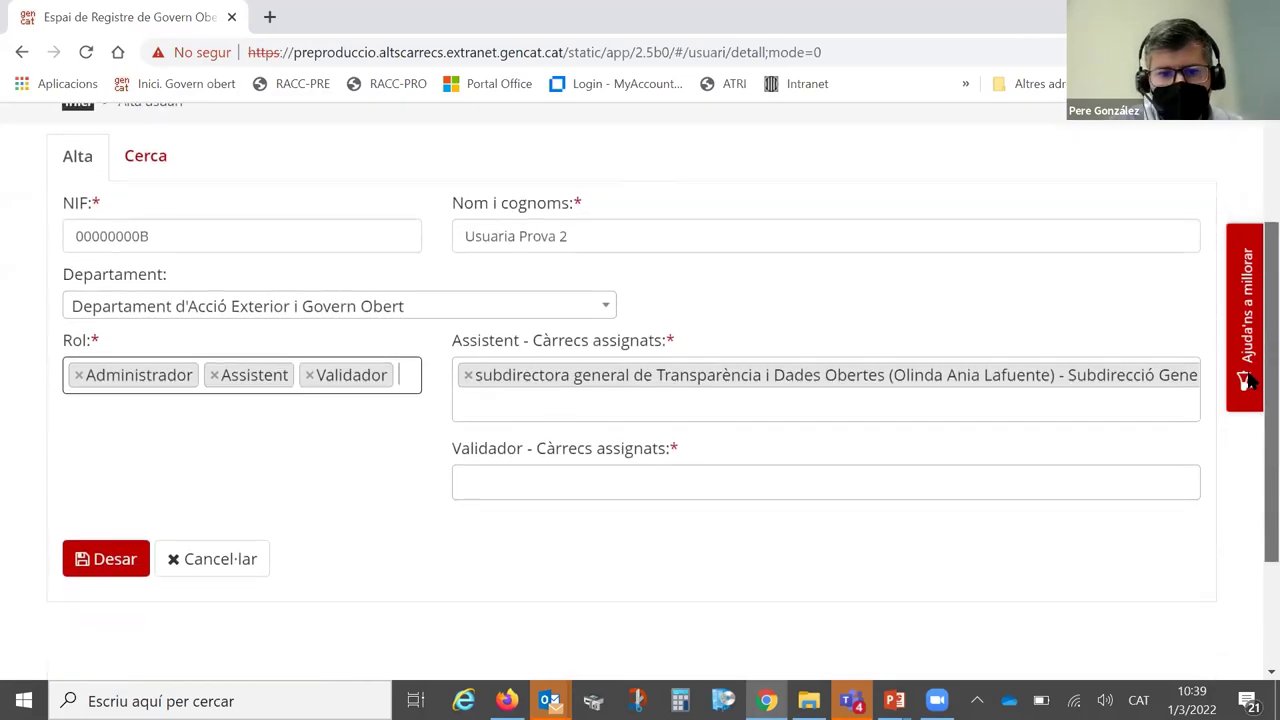
click(580, 485)
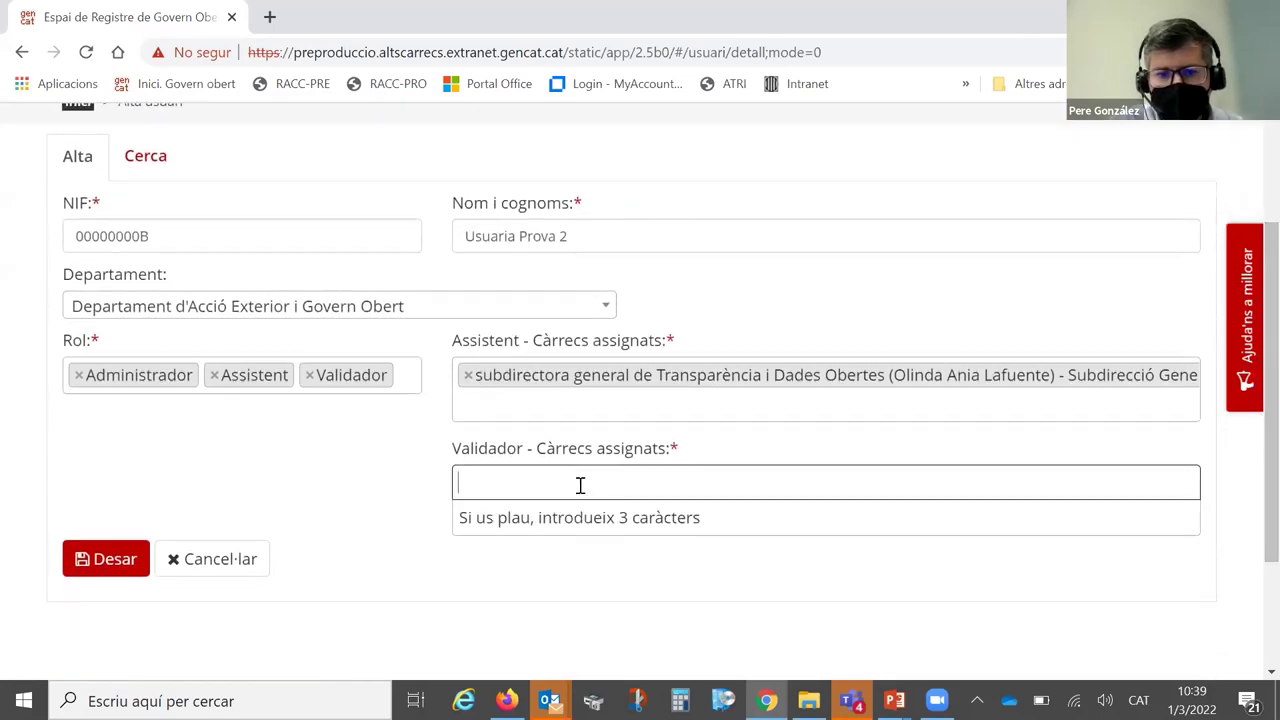
text(olinda)
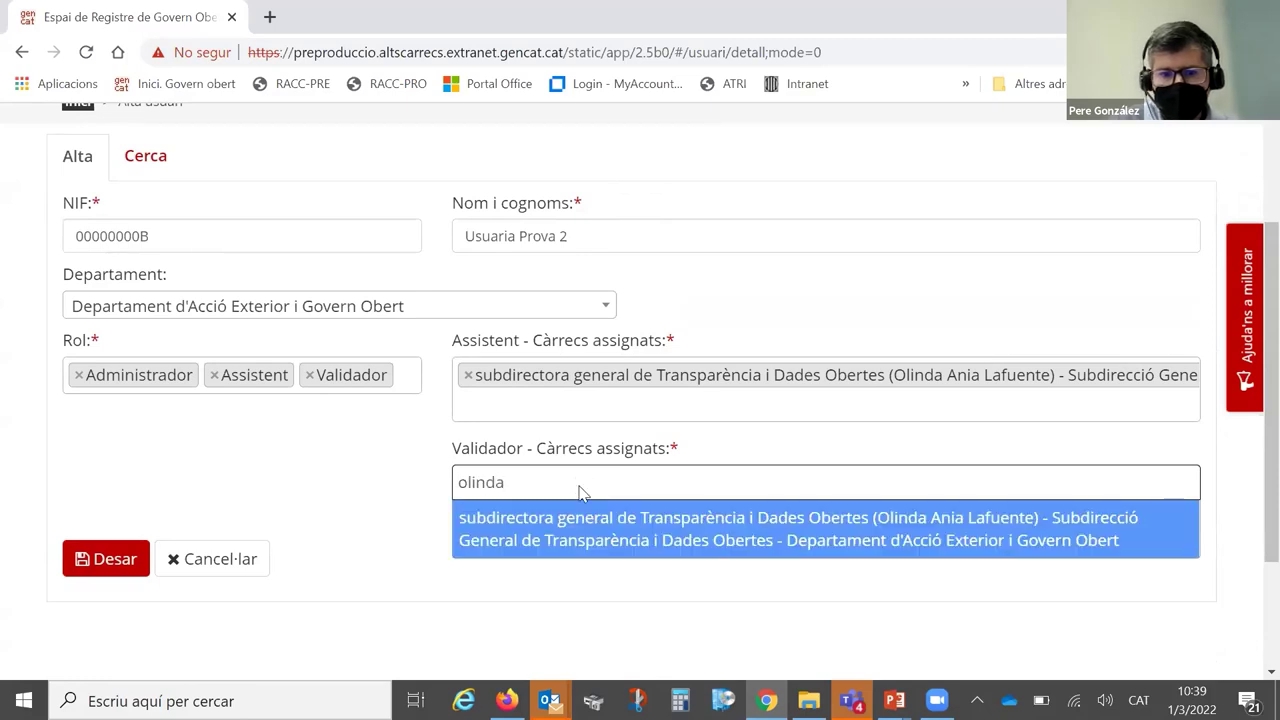
key(Return)
Add the Publicador role and assign it the post of subdirectora general de Transparència i Dades Obertes
click(410, 372)
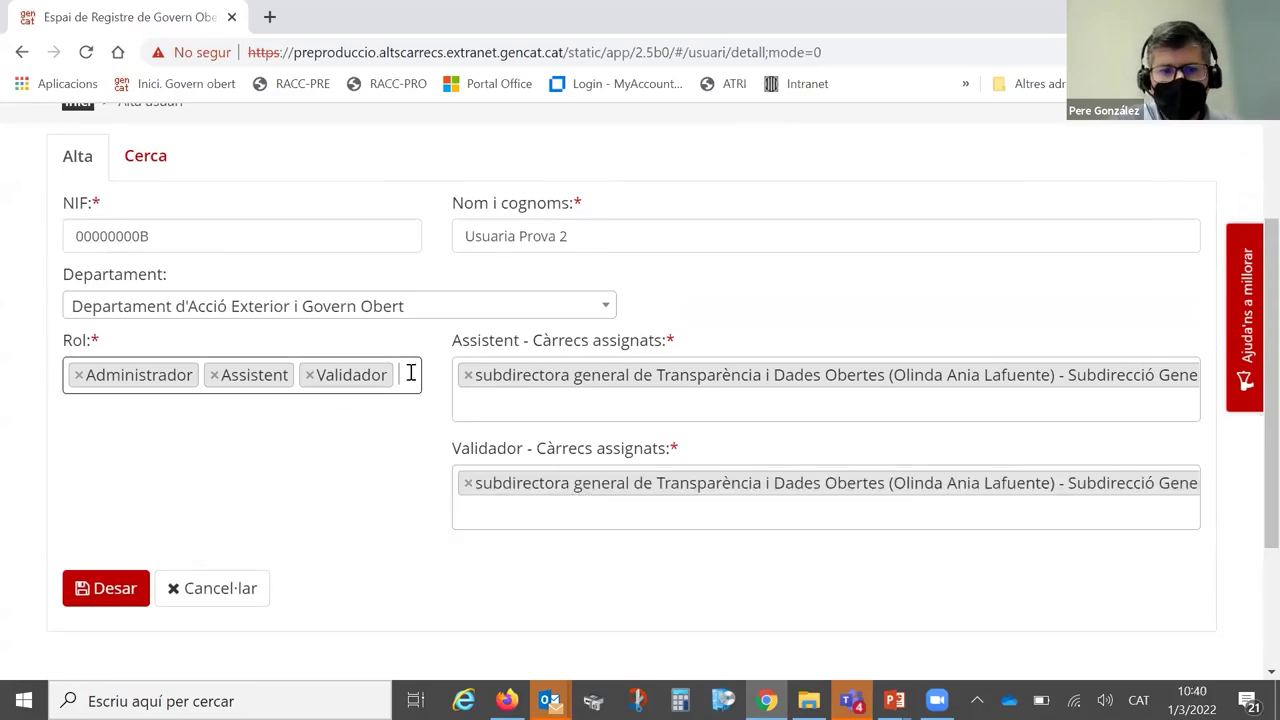
click(410, 372)
text(pu)
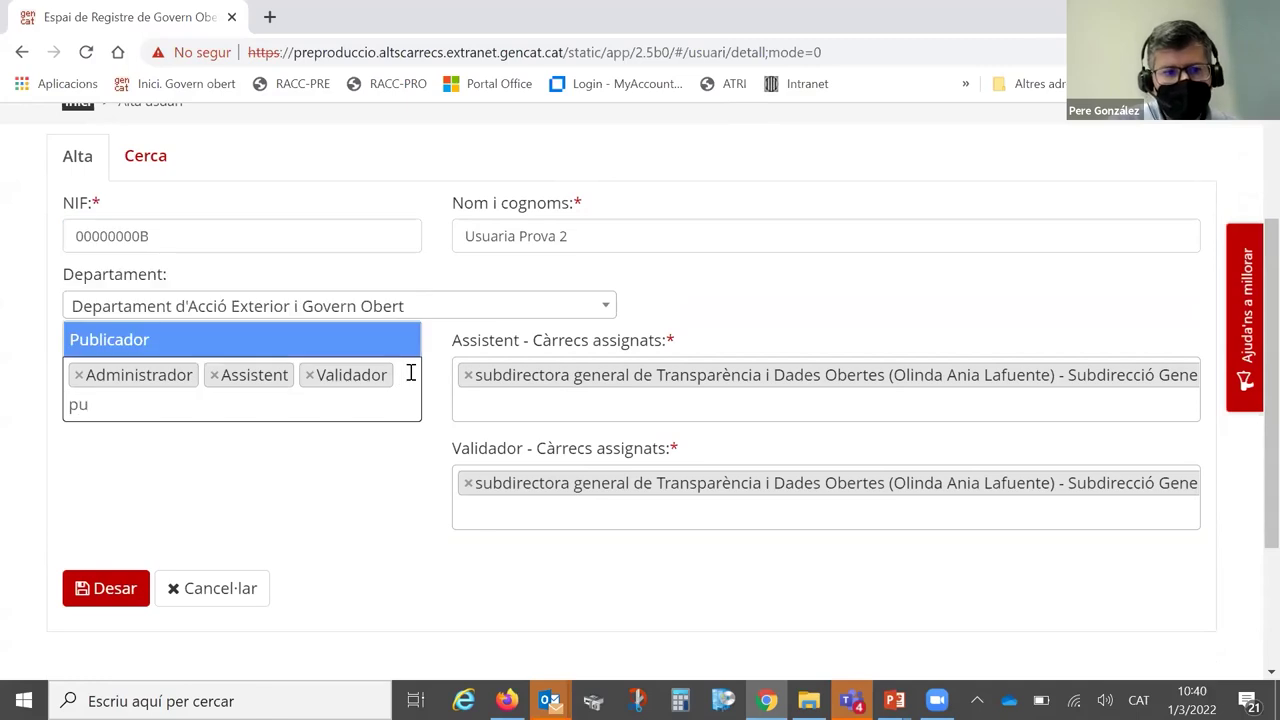
text(b)
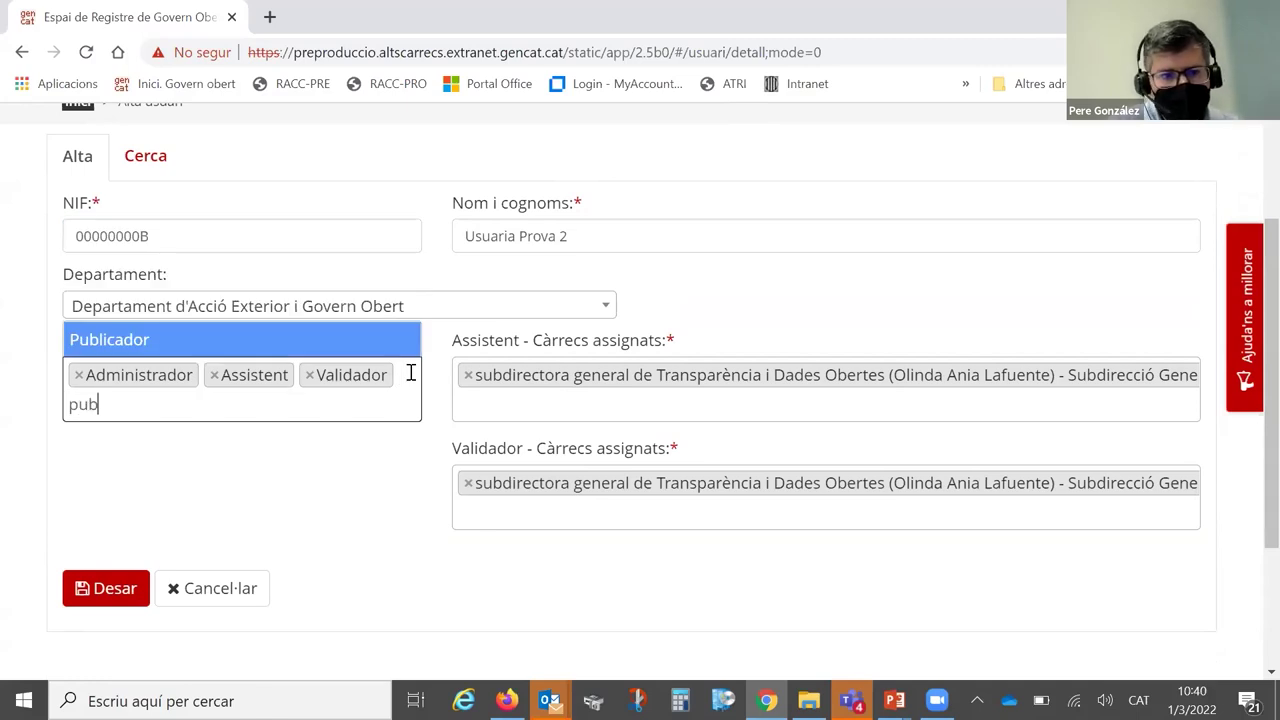
click(329, 340)
click(643, 591)
text(oli)
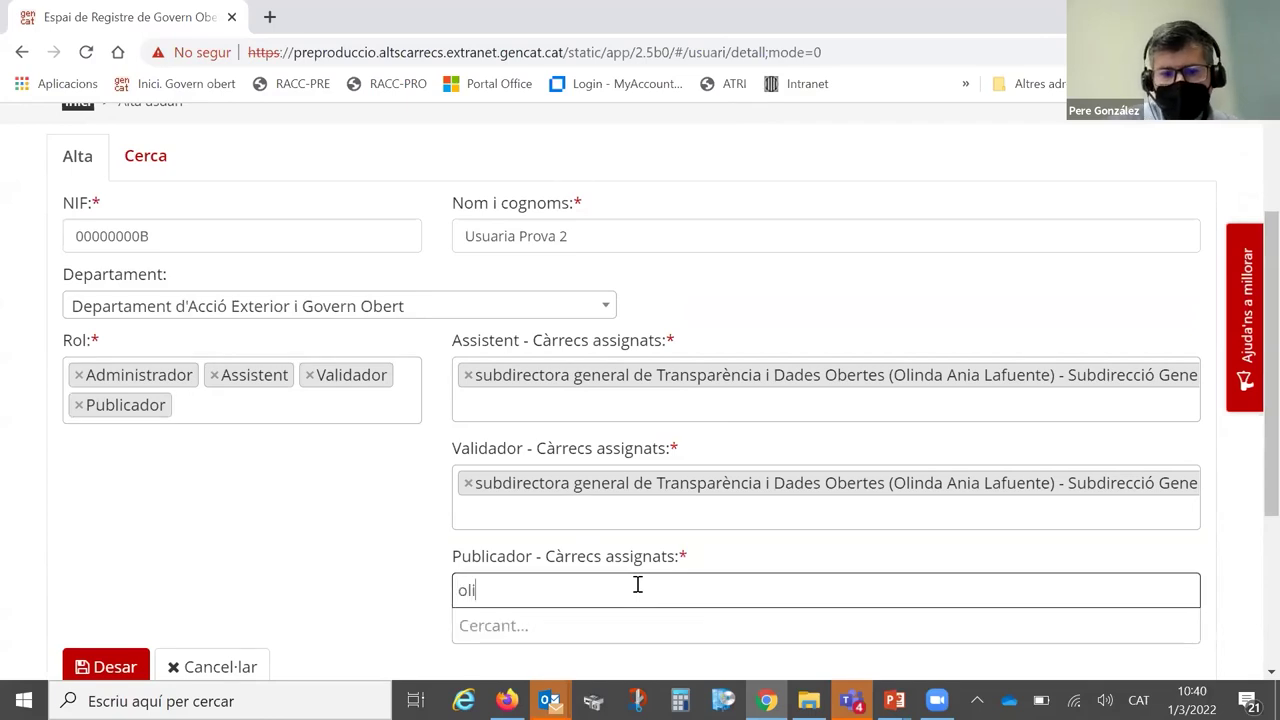
text(nda)
key(Return)
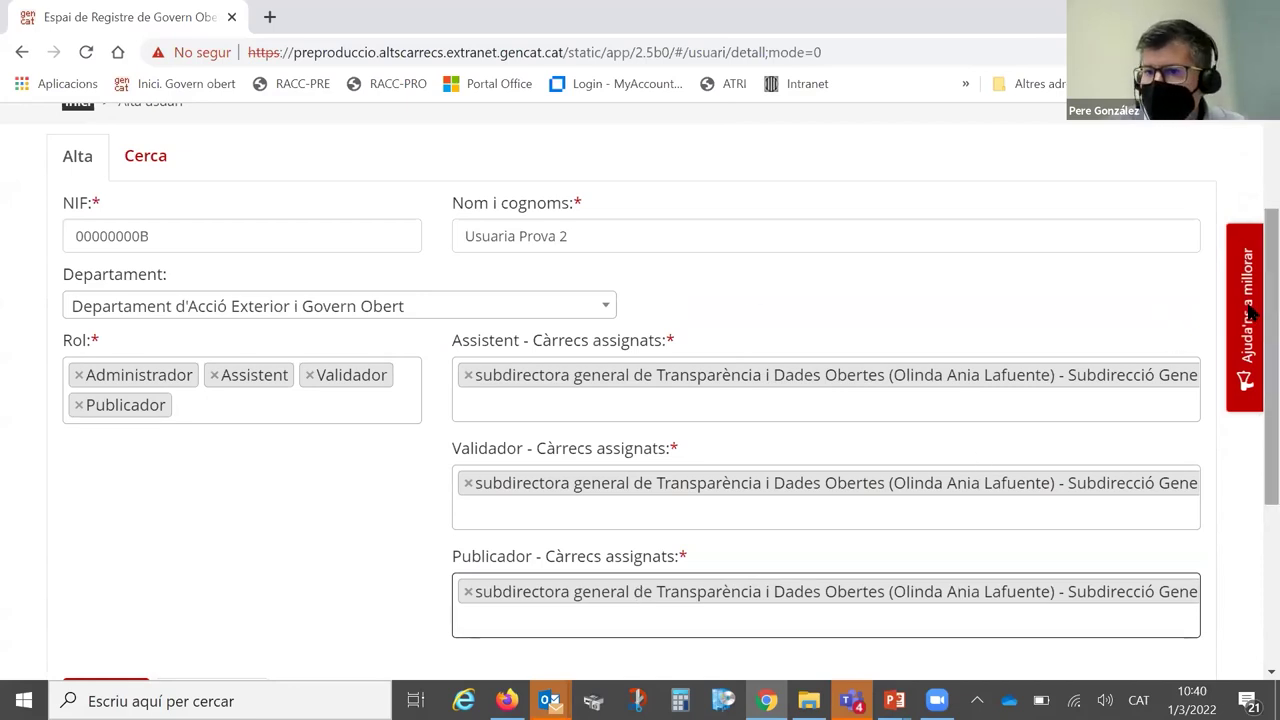
Save the registration of the new user Usuaria Prova 2
scroll(640, 400, down, 2)
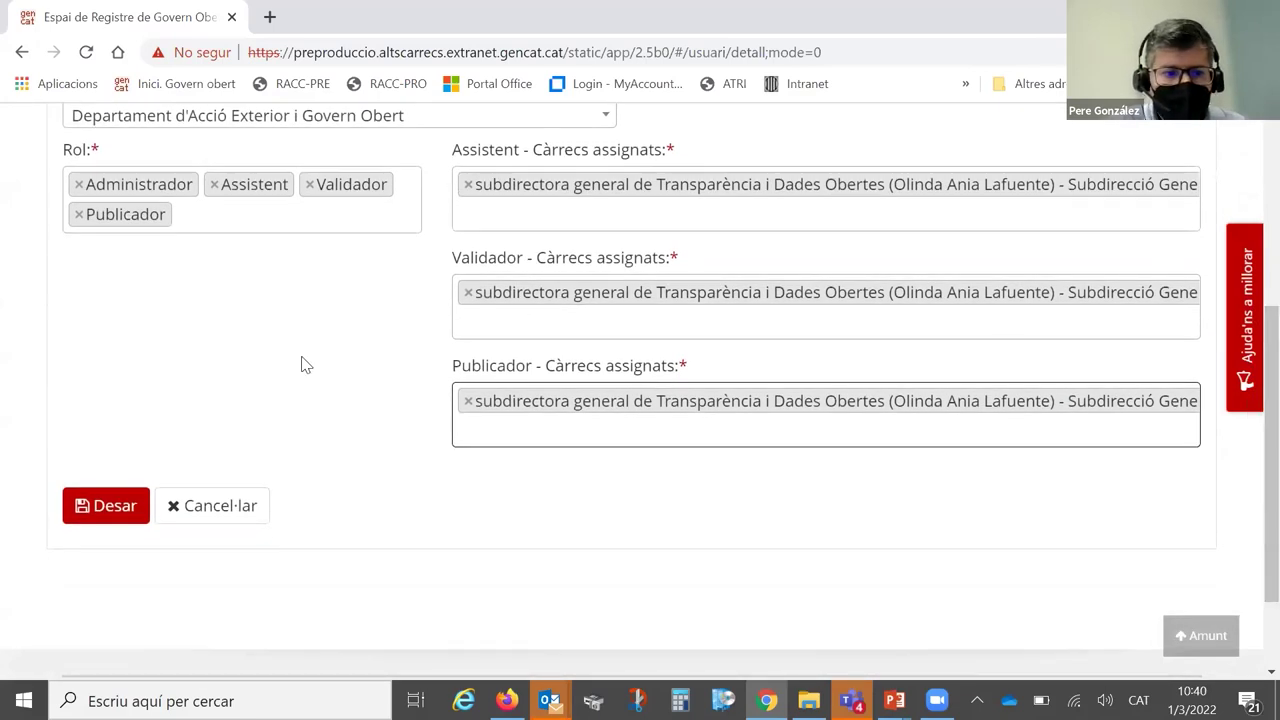
click(106, 506)
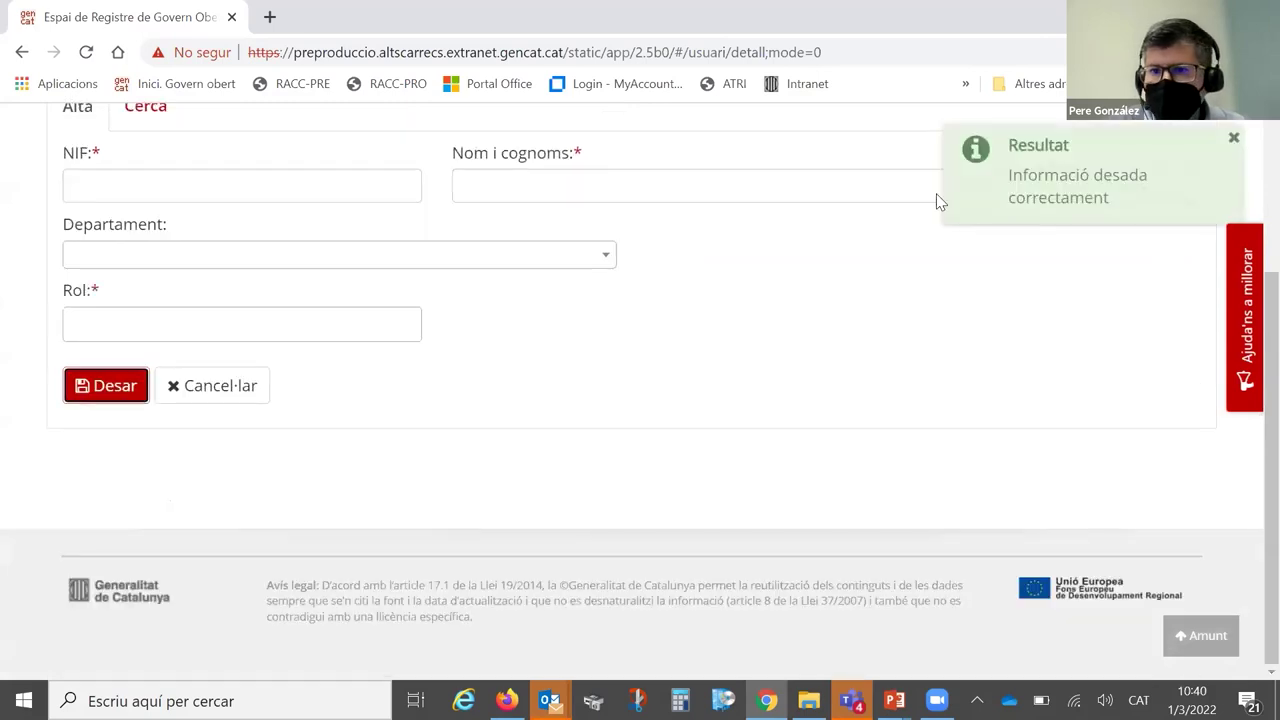
scroll(1250, 343, up, 2)
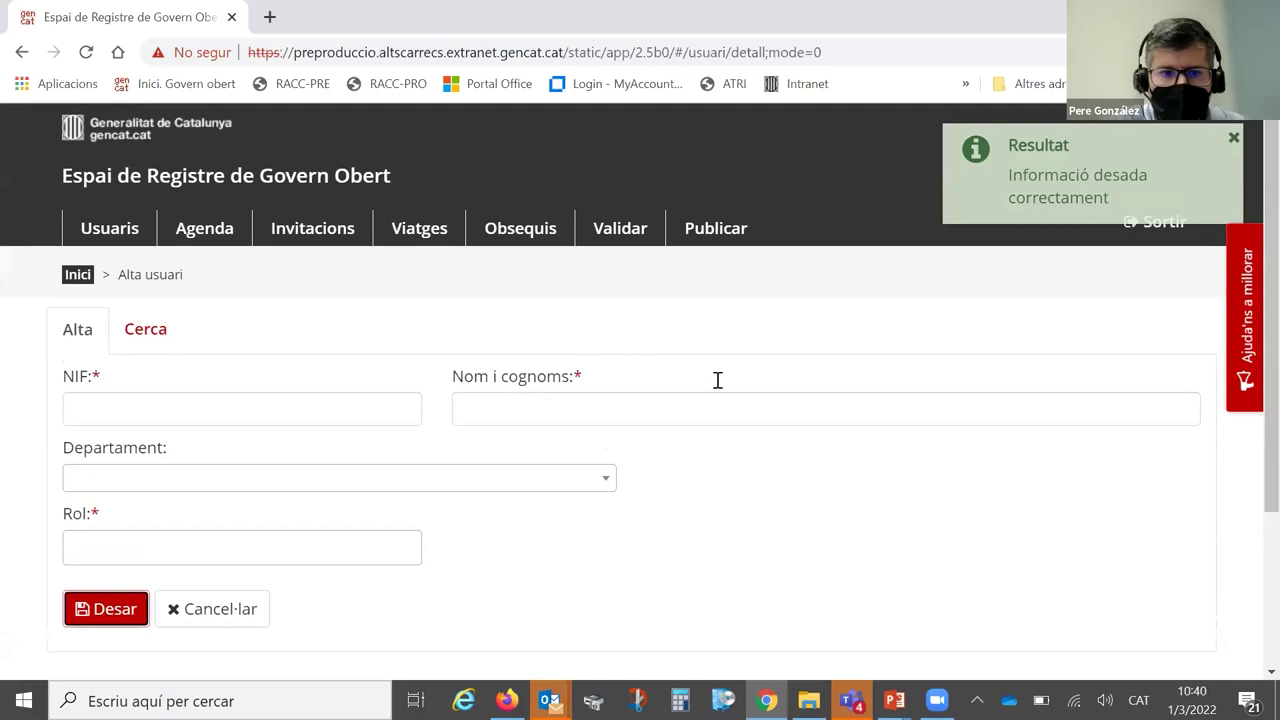
Search the registered users without any filter criteria and look over the results table
click(128, 340)
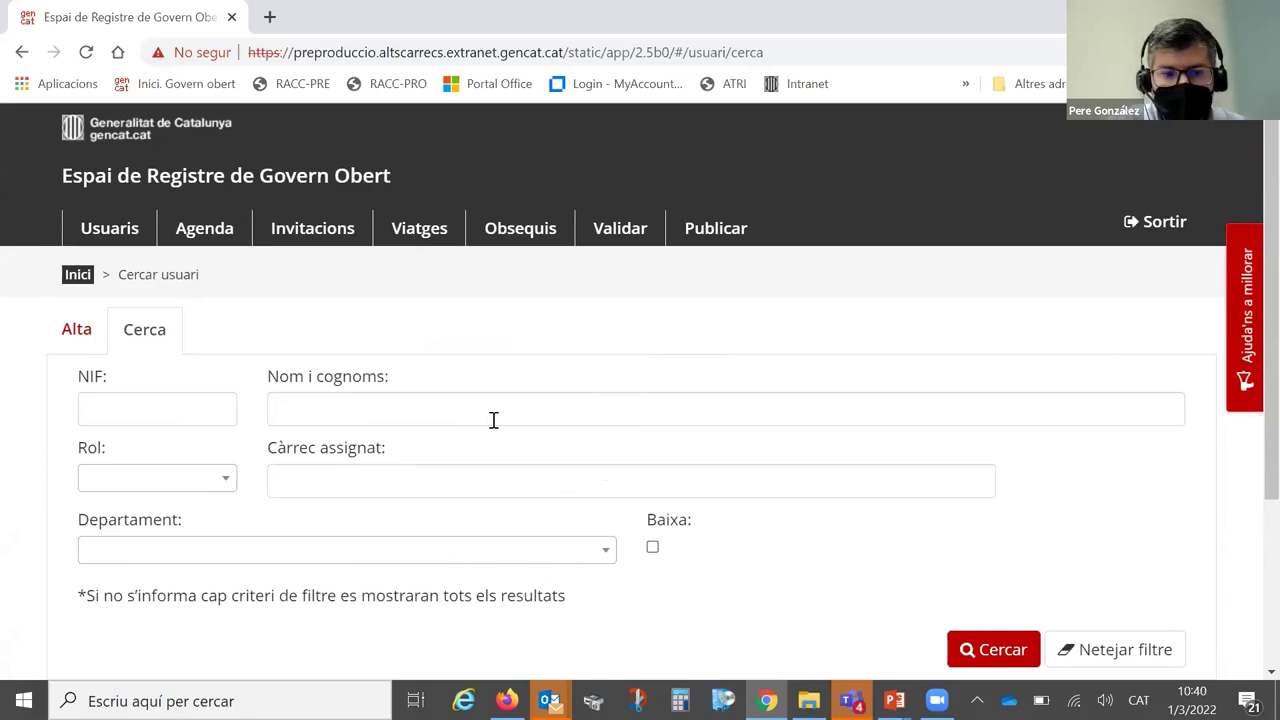
click(1000, 652)
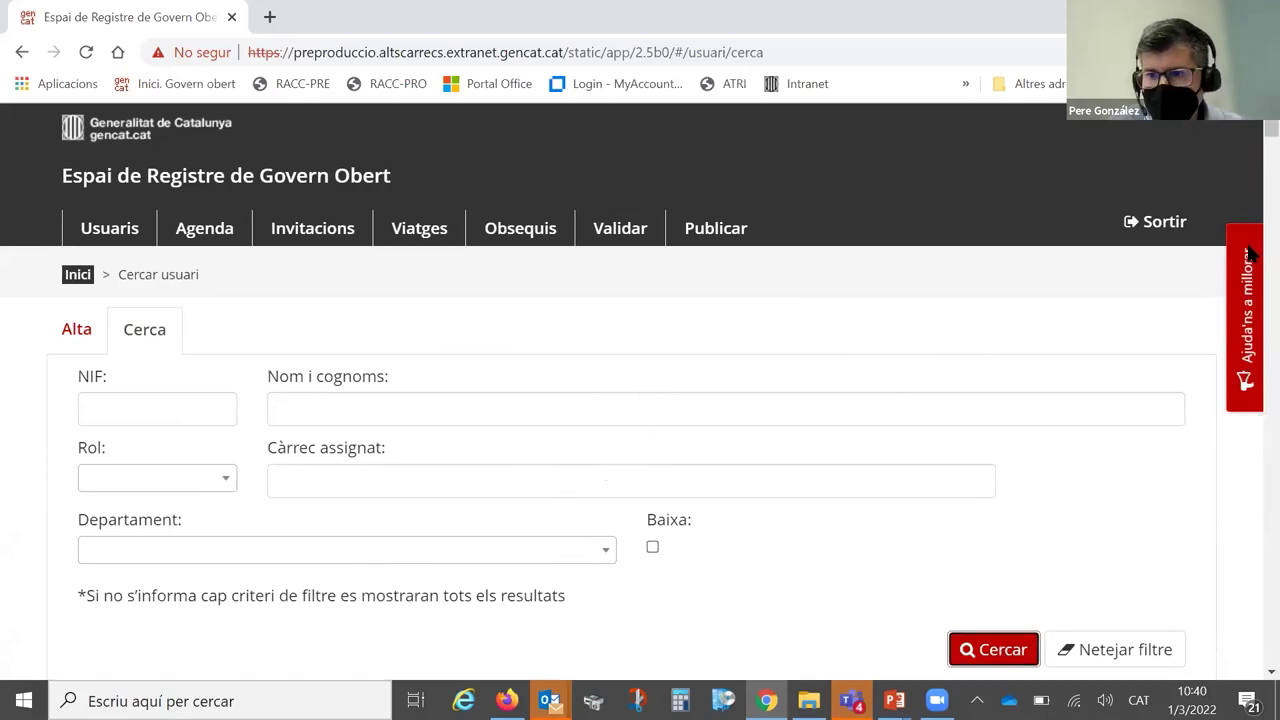
scroll(1250, 255, down, 15)
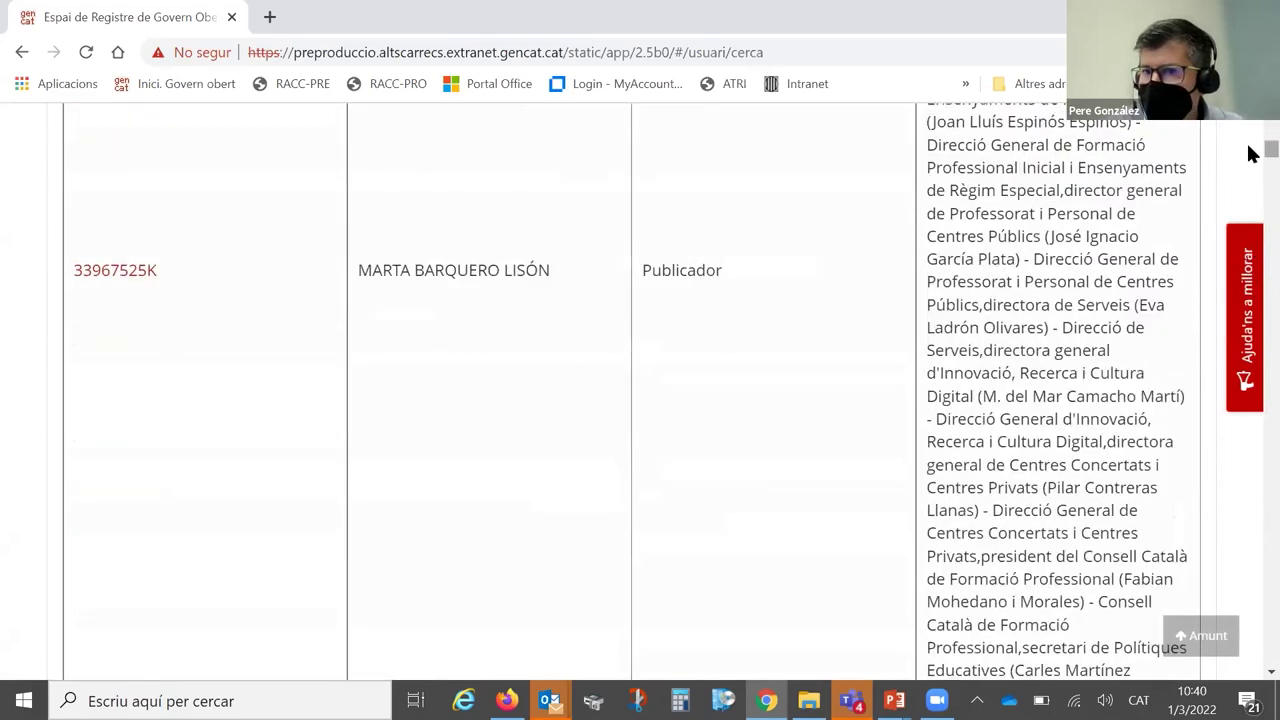
scroll(1250, 153, up, 15)
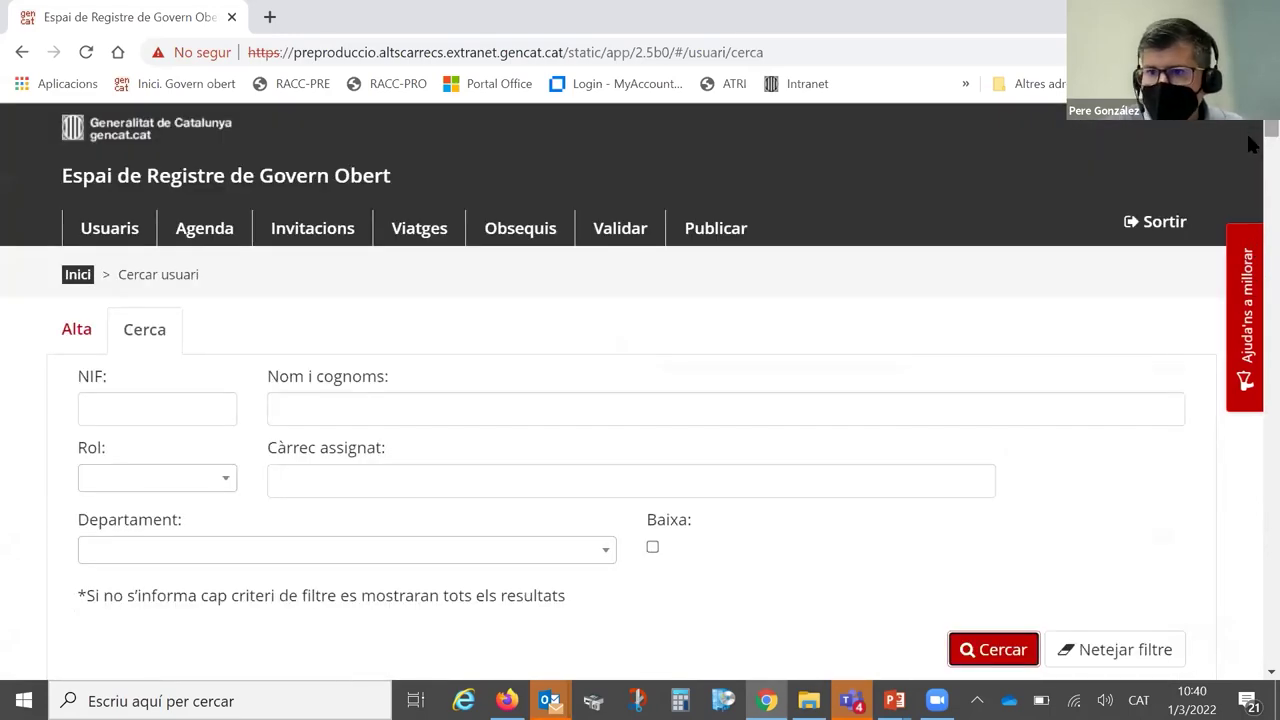
scroll(1252, 148, down, 5)
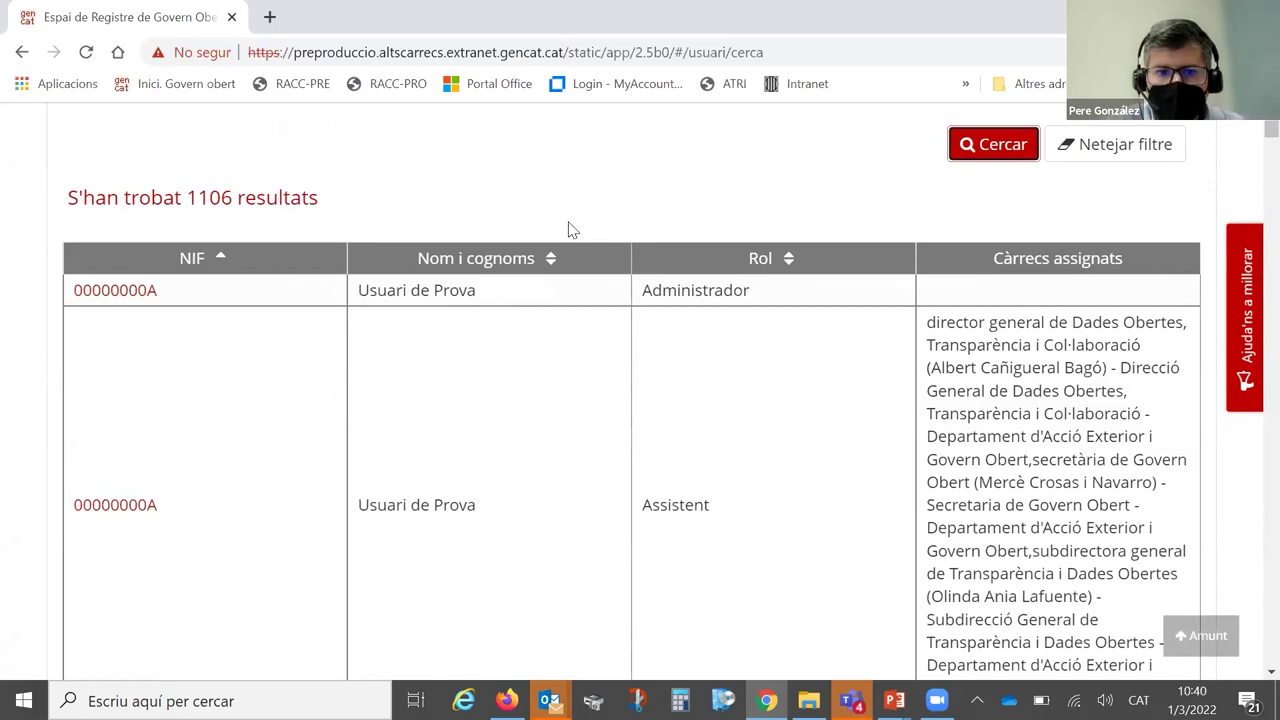
Sort the user results by full name, switching between ascending and descending order and ending on ascending
click(551, 259)
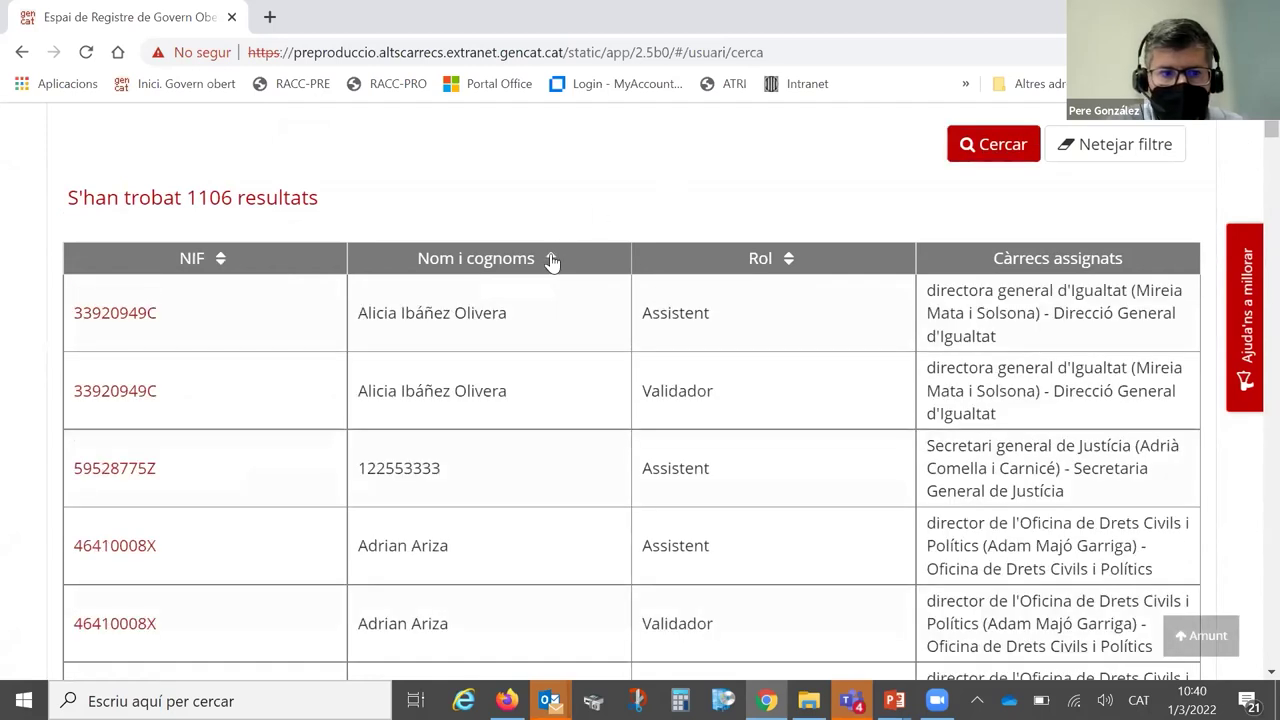
click(551, 259)
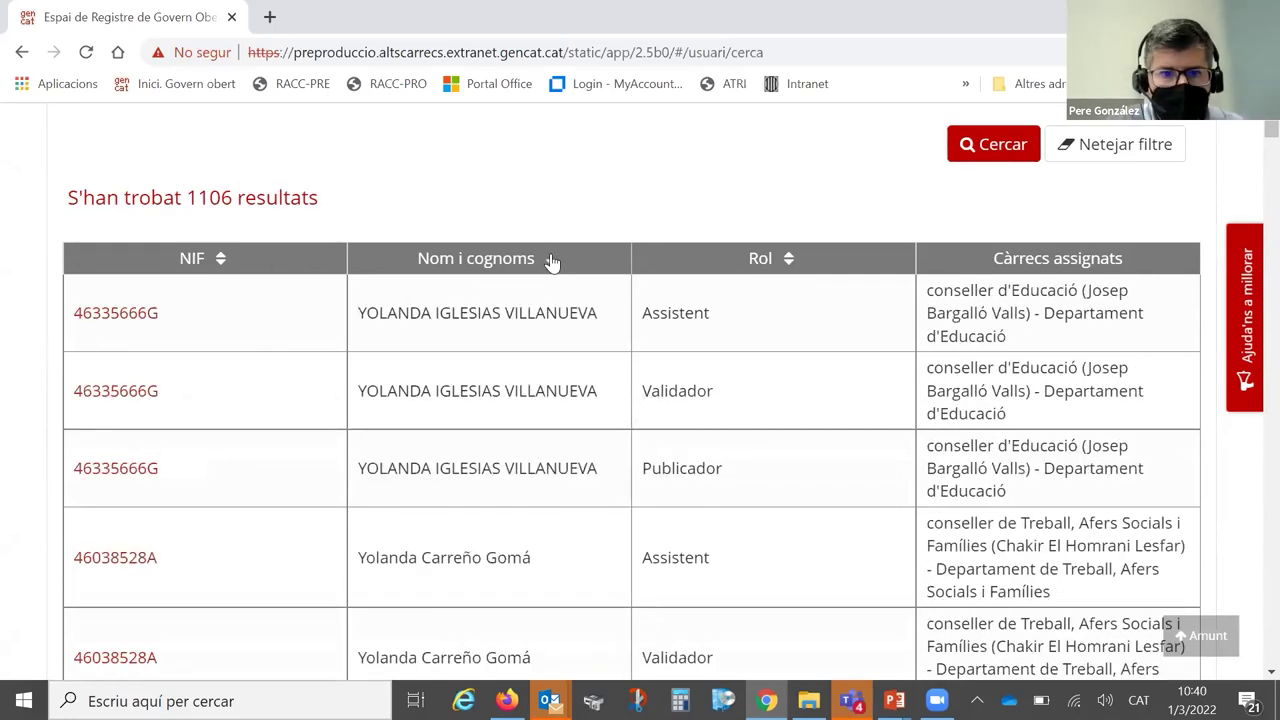
click(551, 259)
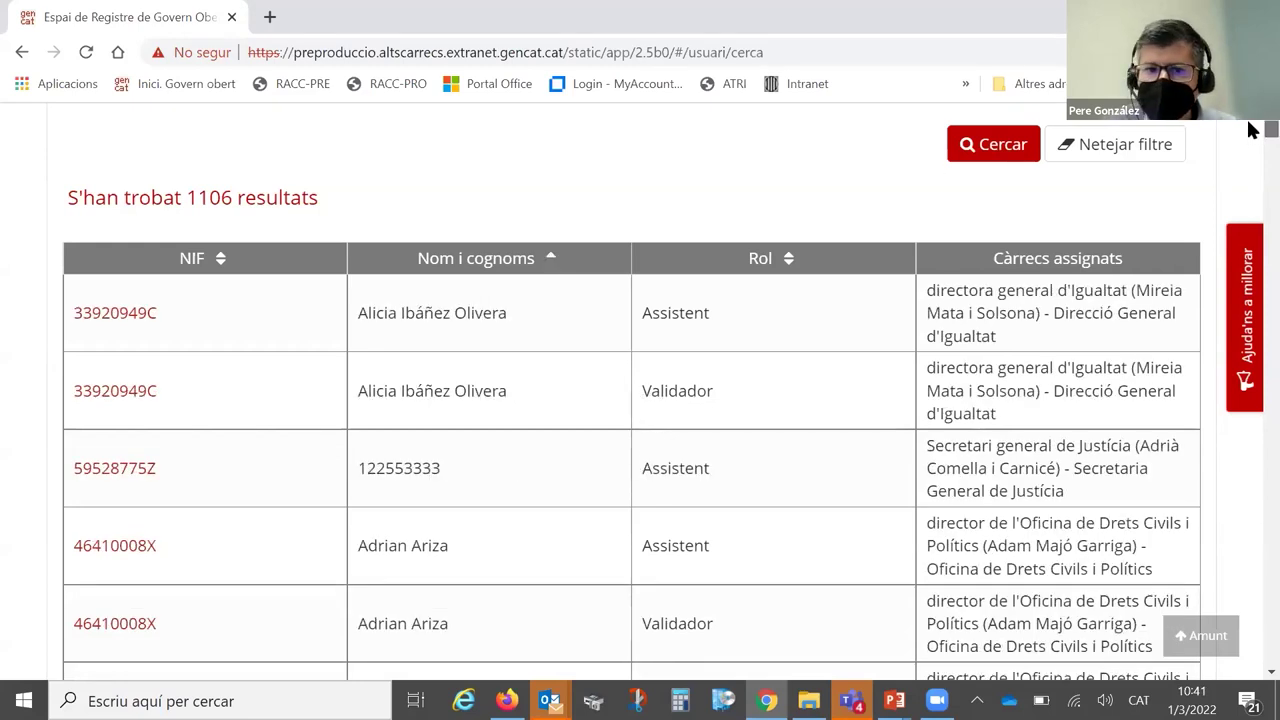
scroll(1250, 137, up, 5)
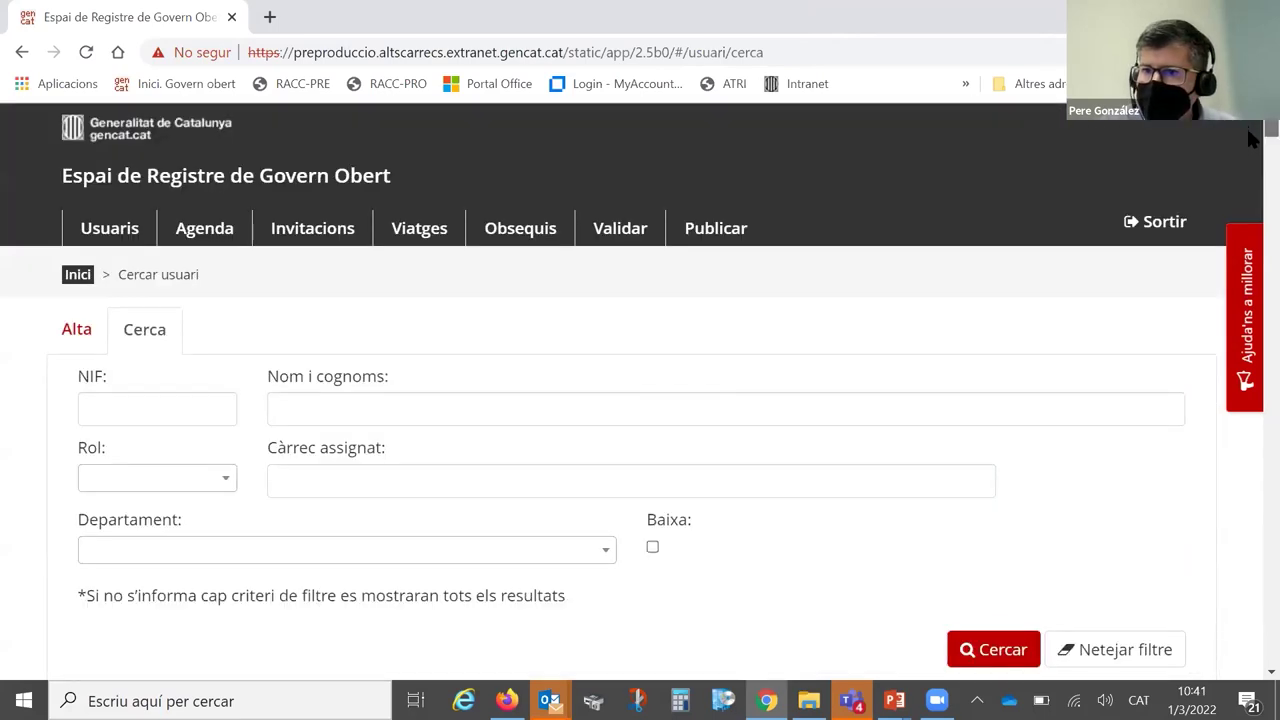
scroll(1250, 137, down, 5)
scroll(1250, 135, up, 8)
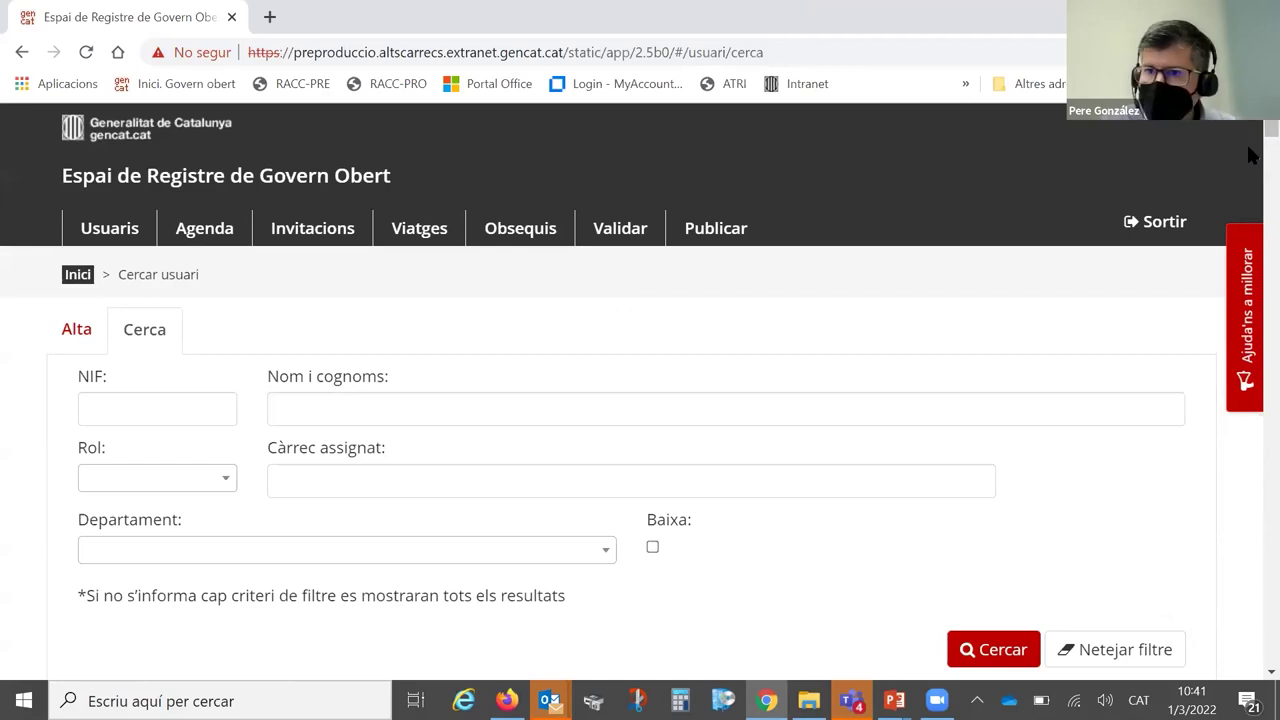
scroll(1250, 150, down, 5)
Sort the user results by NIF in ascending order and open the detail record of Usuaria Prova 2
click(224, 252)
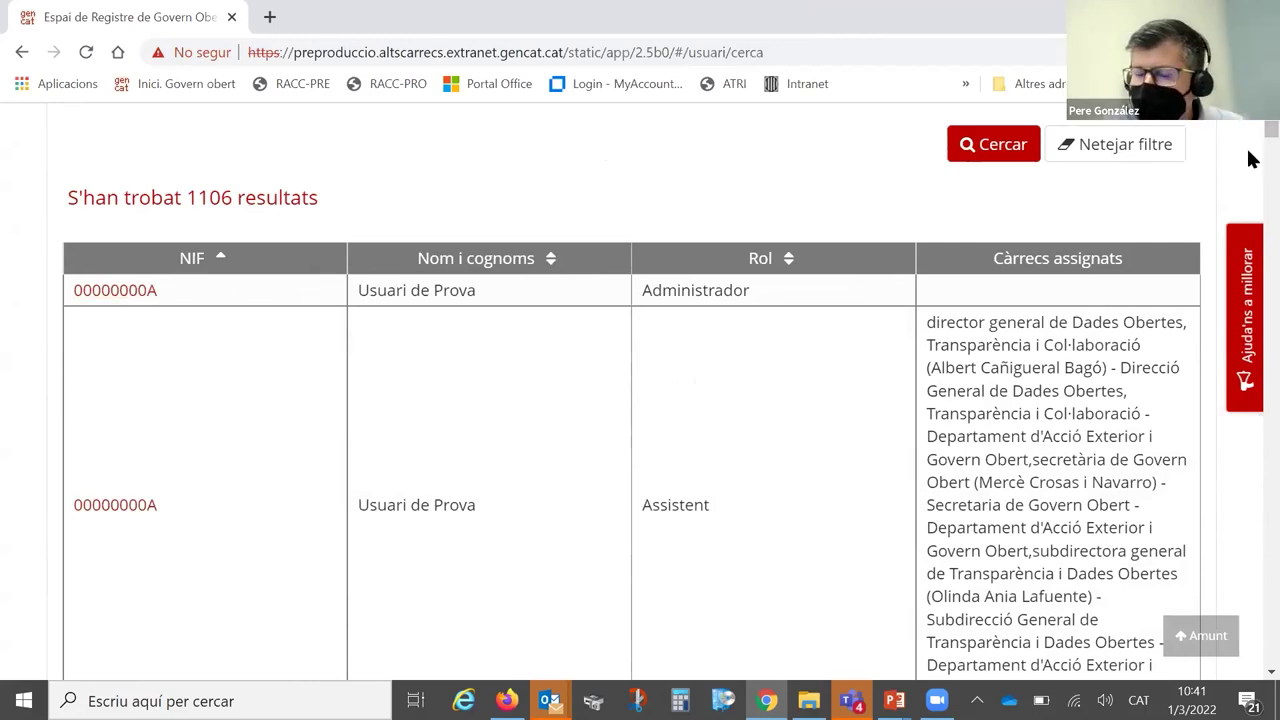
scroll(1250, 158, down, 10)
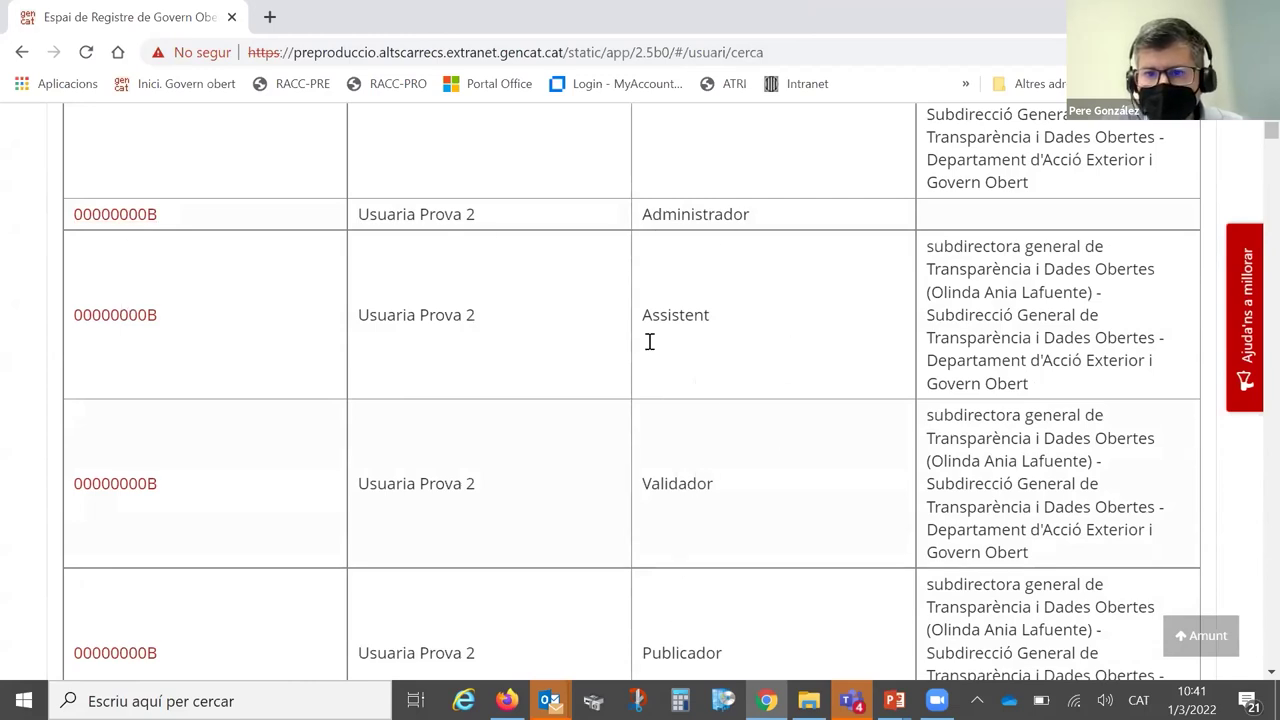
click(99, 314)
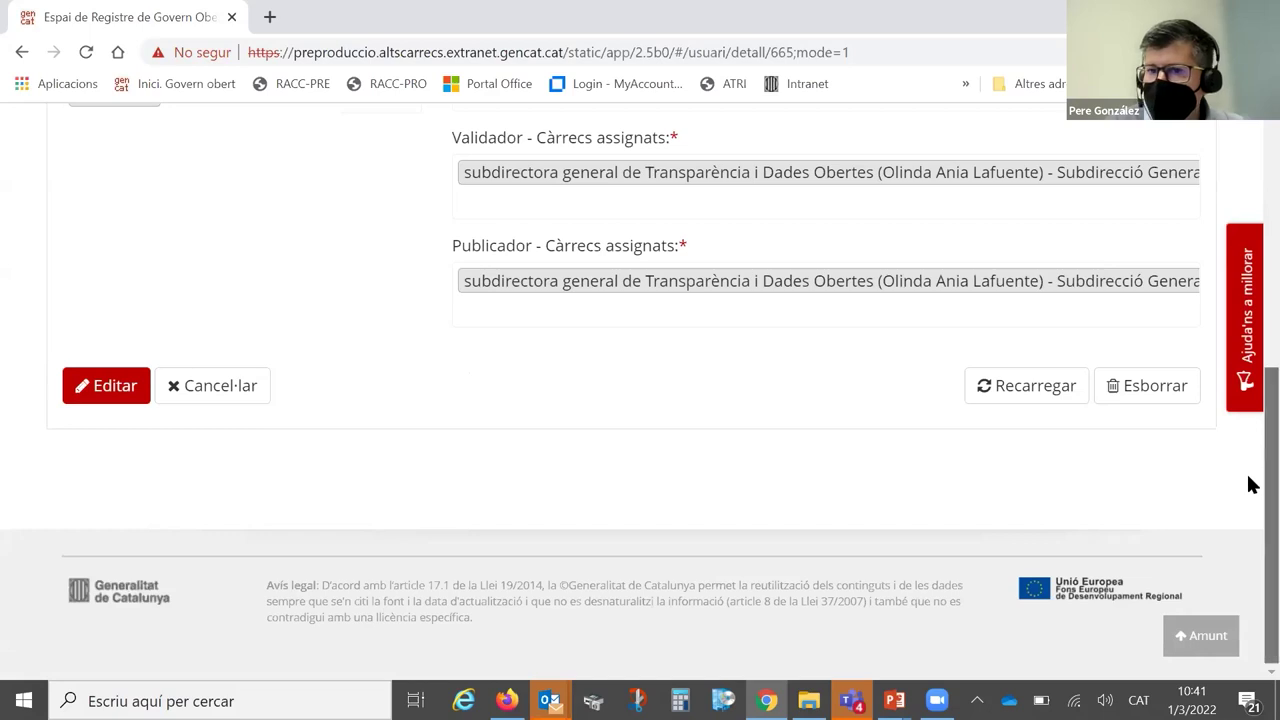
scroll(1249, 450, up, 1)
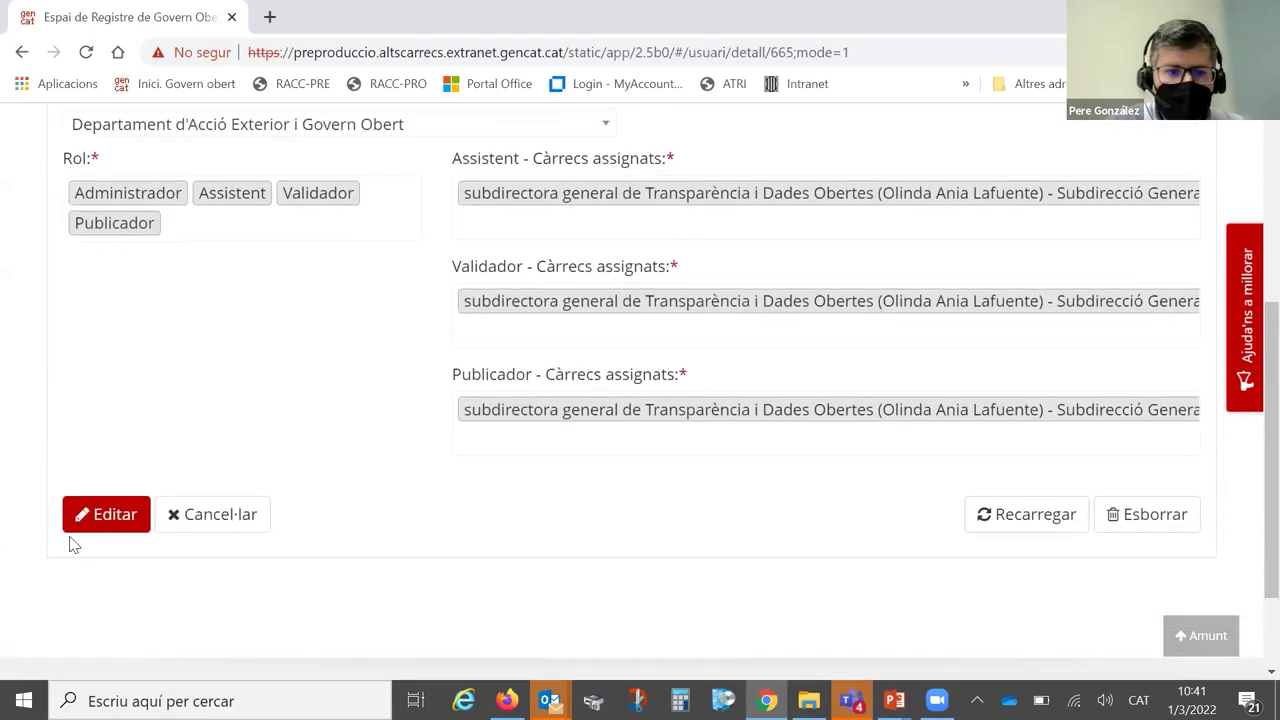
Edit Usuaria Prova 2 to remove the Publicador role and save the changes
click(107, 524)
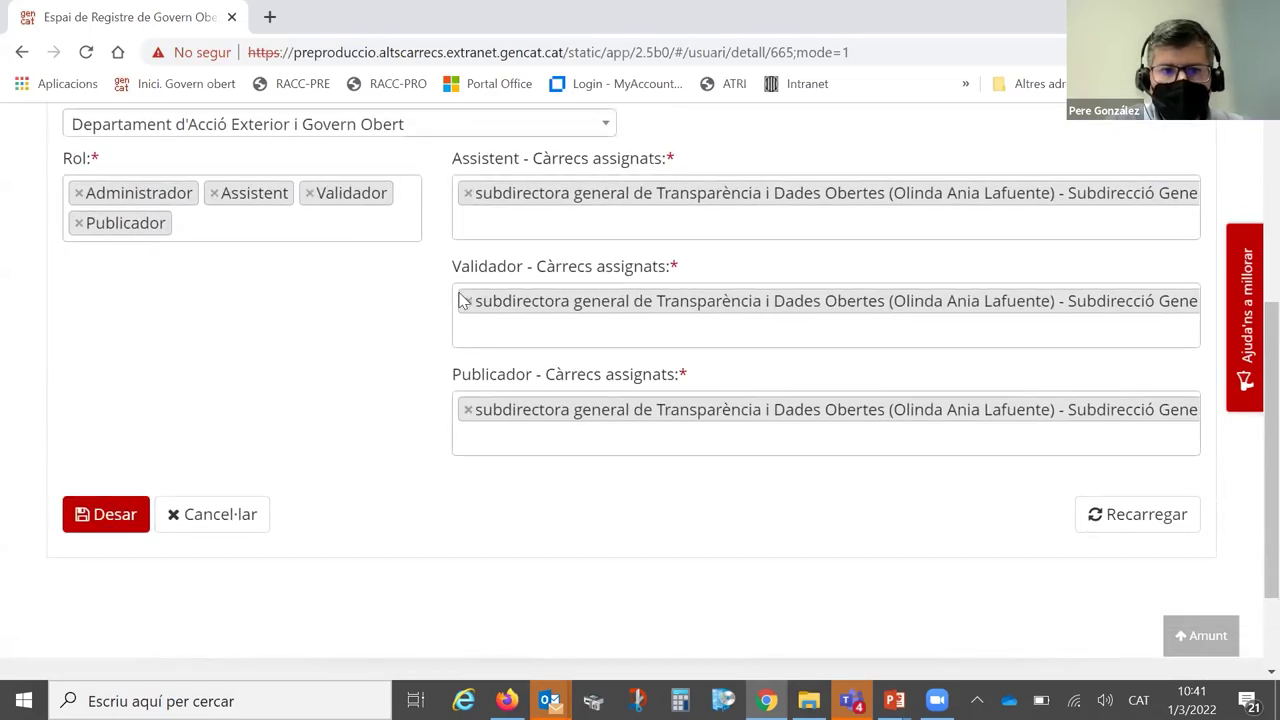
click(79, 223)
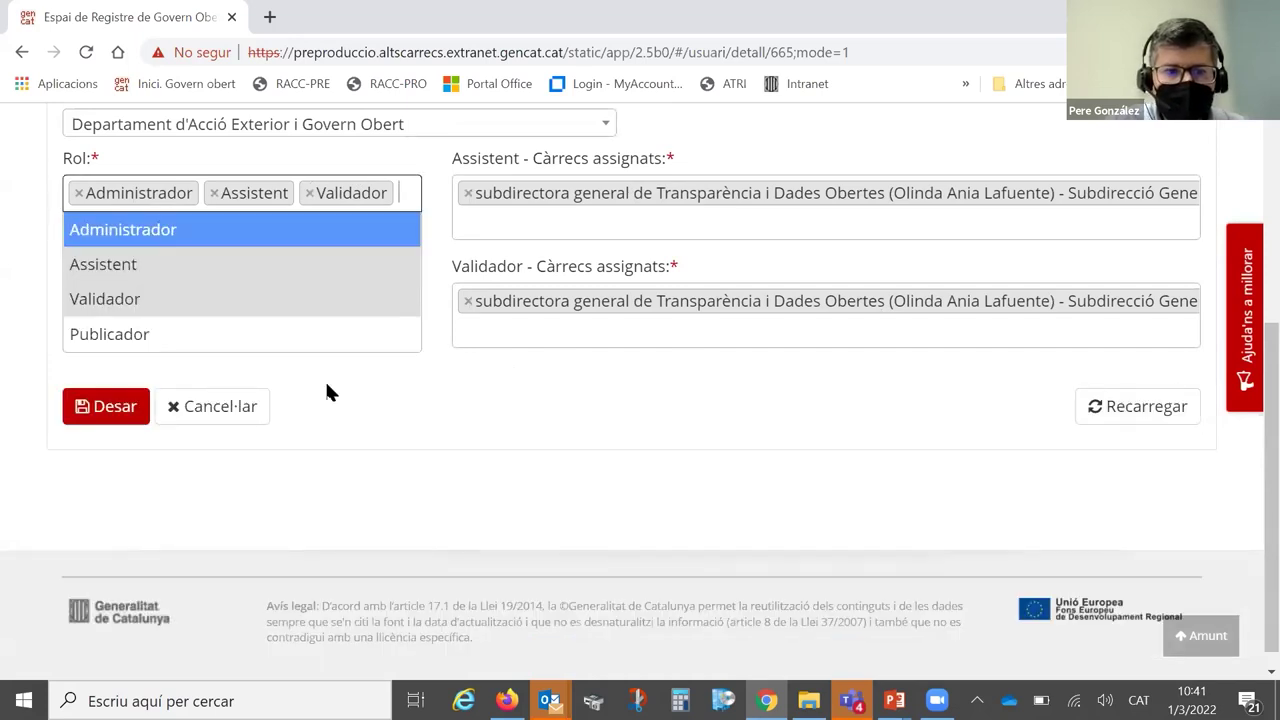
click(397, 429)
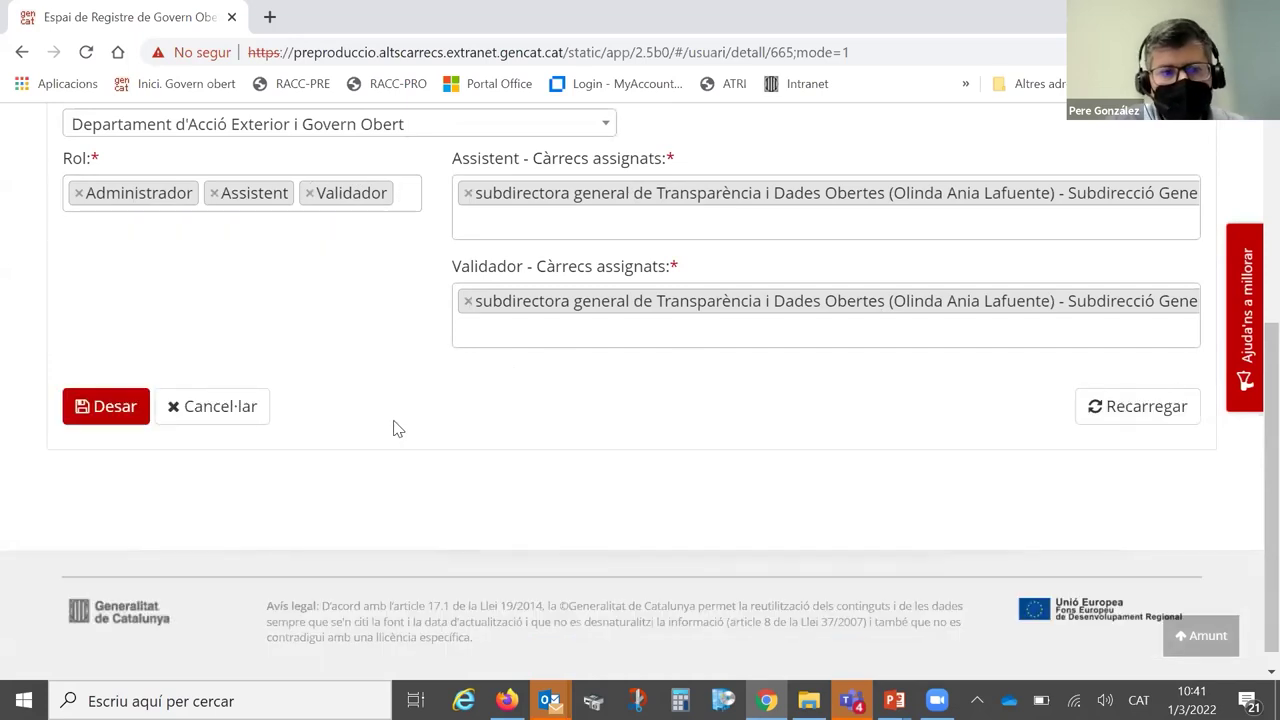
click(100, 407)
Search all users without filter criteria and open the Usuari de Prova record listed with the Administrador role
click(1030, 399)
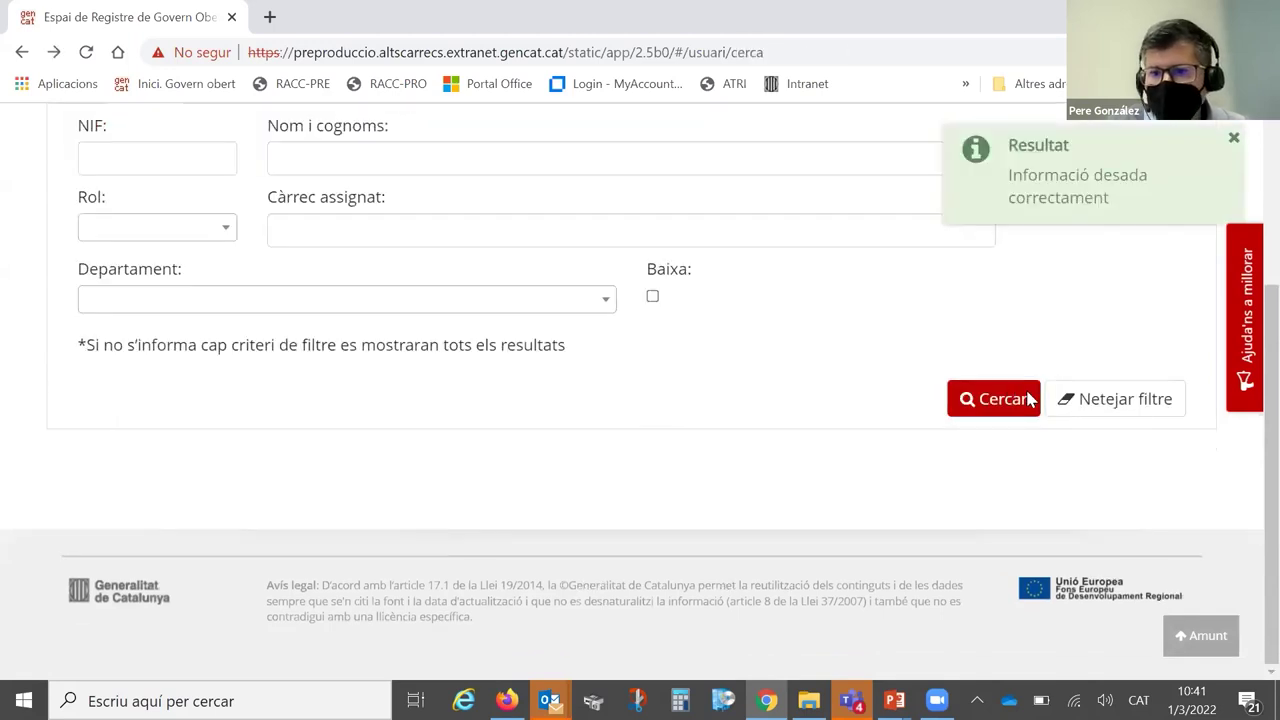
scroll(1250, 300, down, 1)
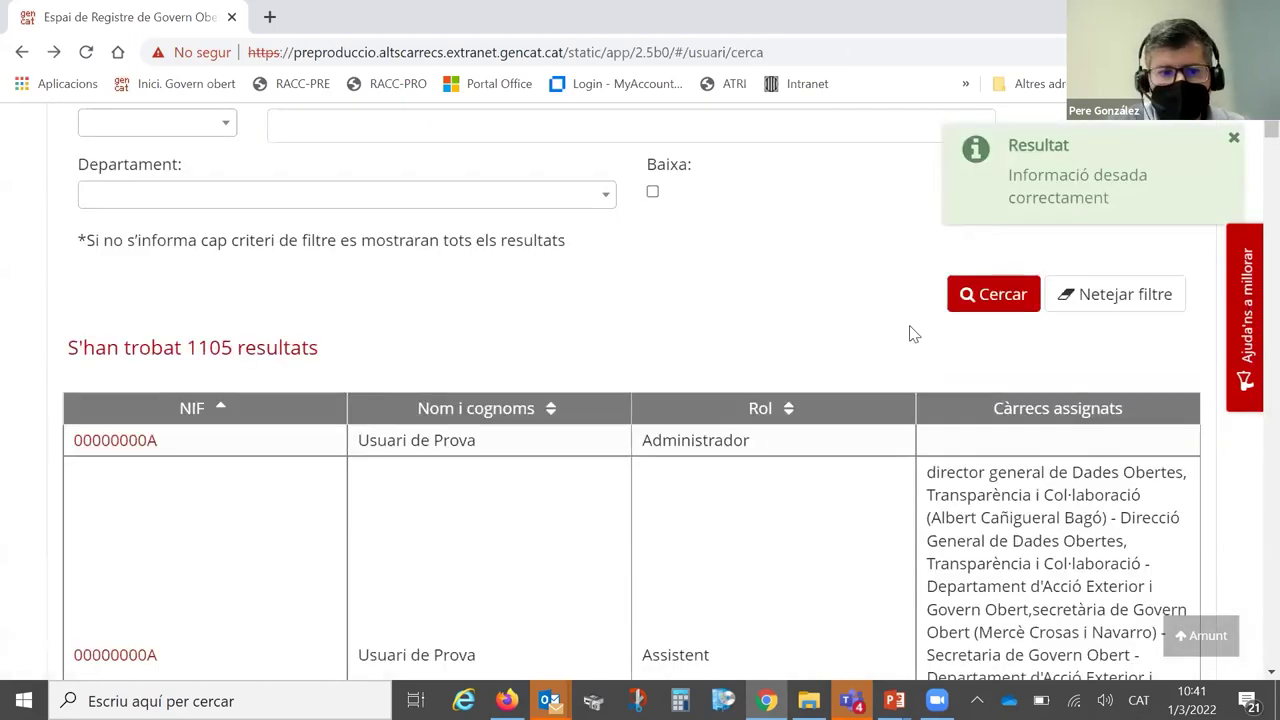
click(115, 440)
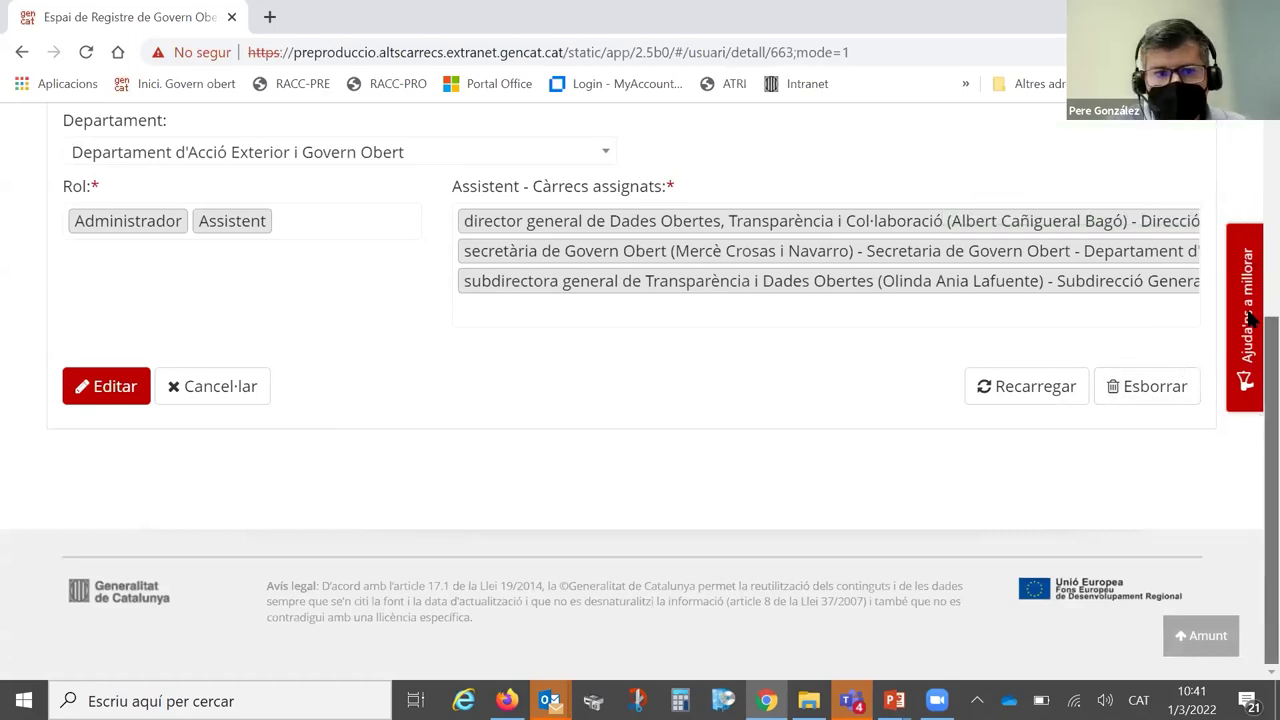
Delete the user Usuari de Prova, confirm the deletion and return to the user search
scroll(1250, 318, up, 2)
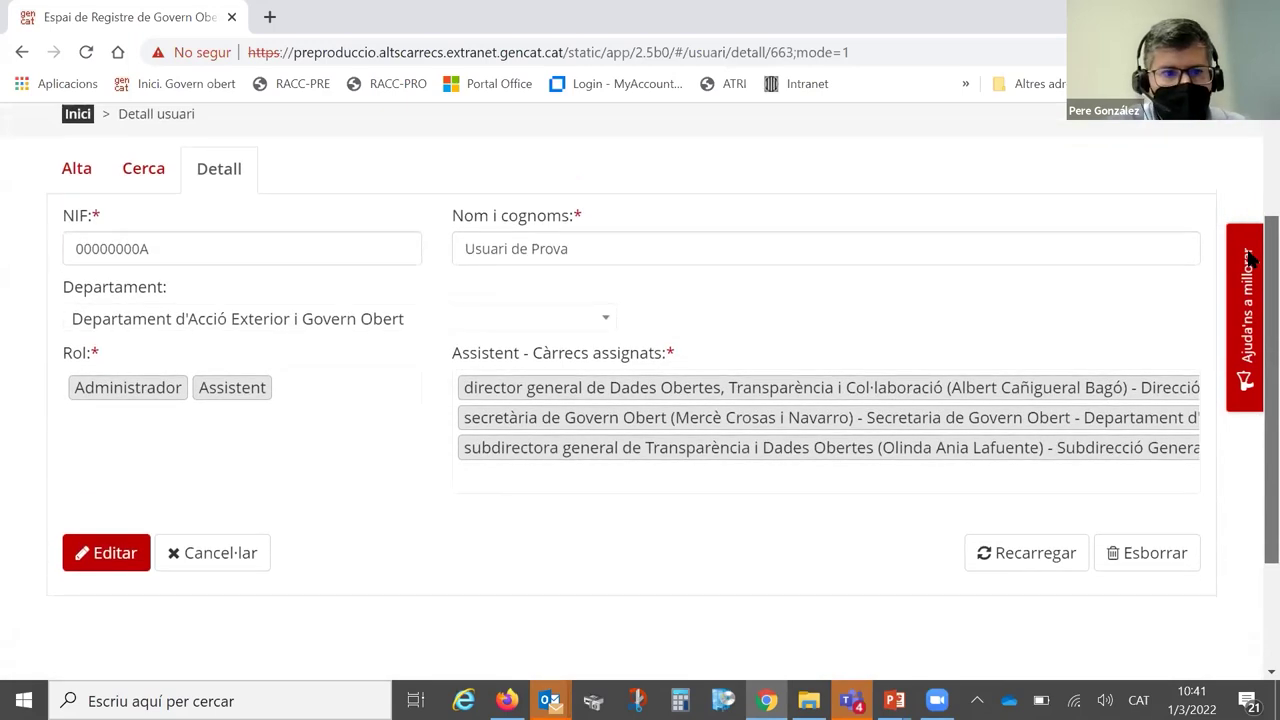
scroll(1250, 258, down, 2)
click(1150, 405)
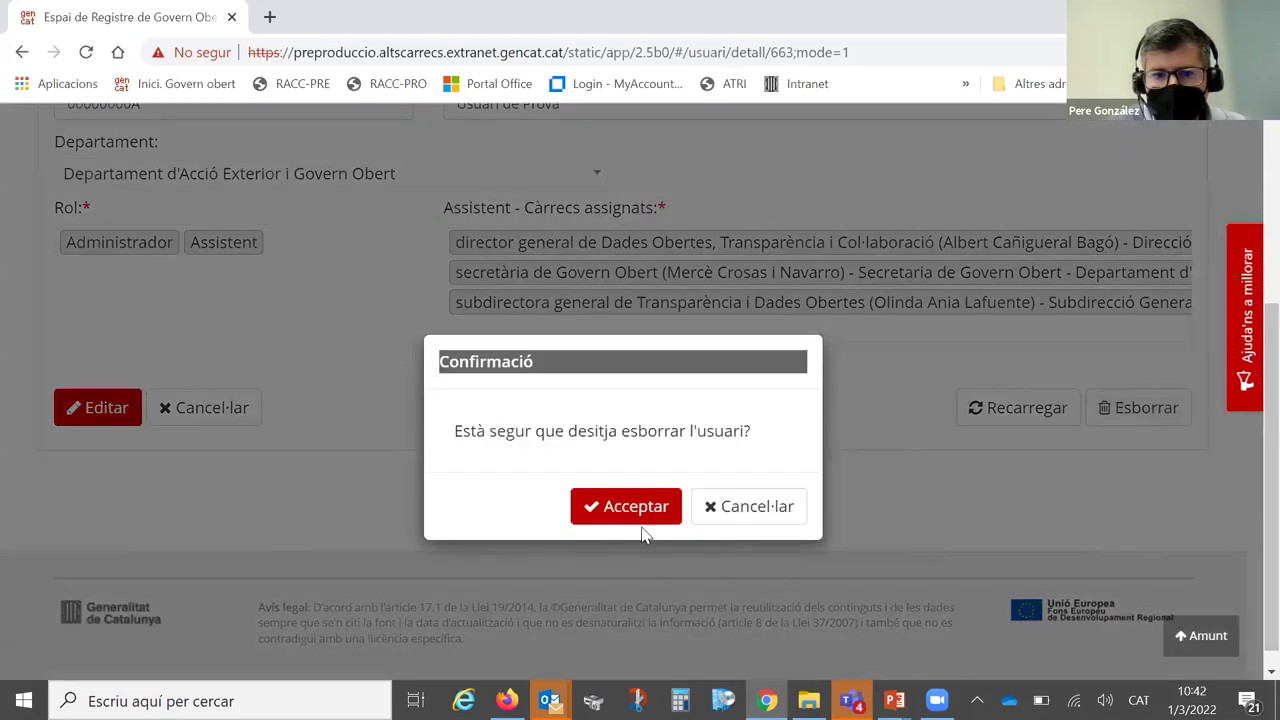
click(626, 508)
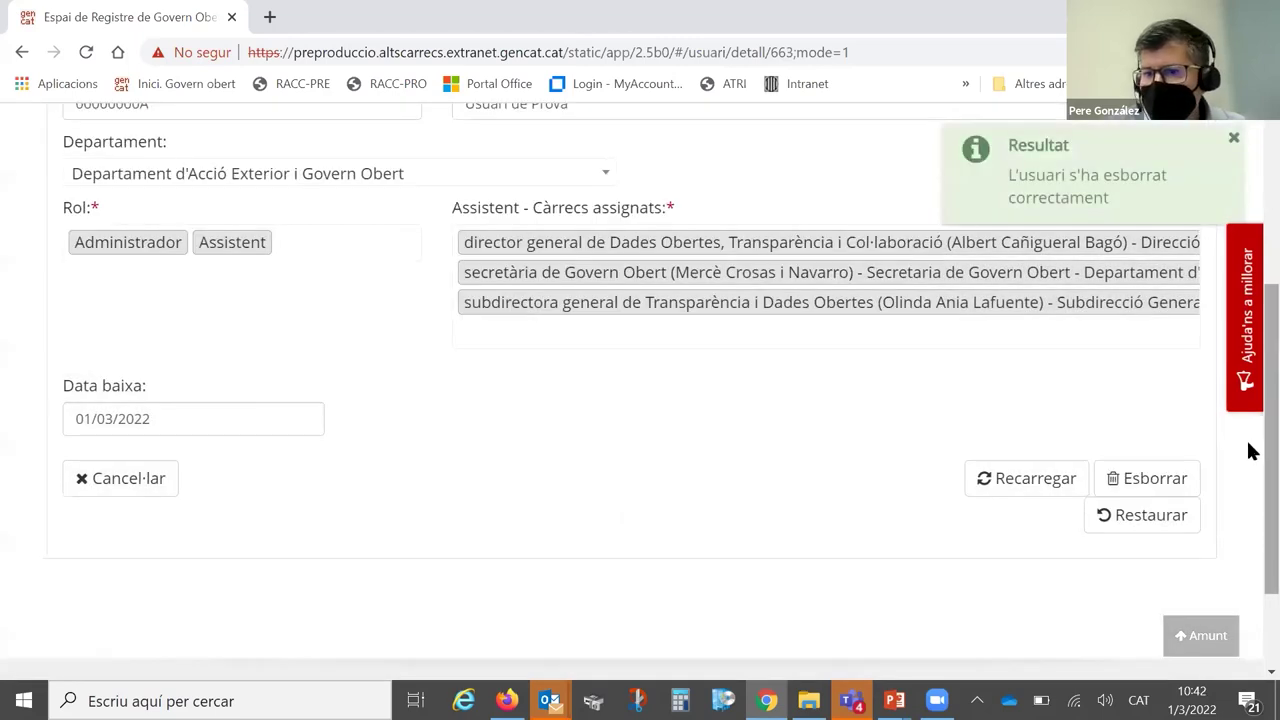
scroll(1250, 438, up, 3)
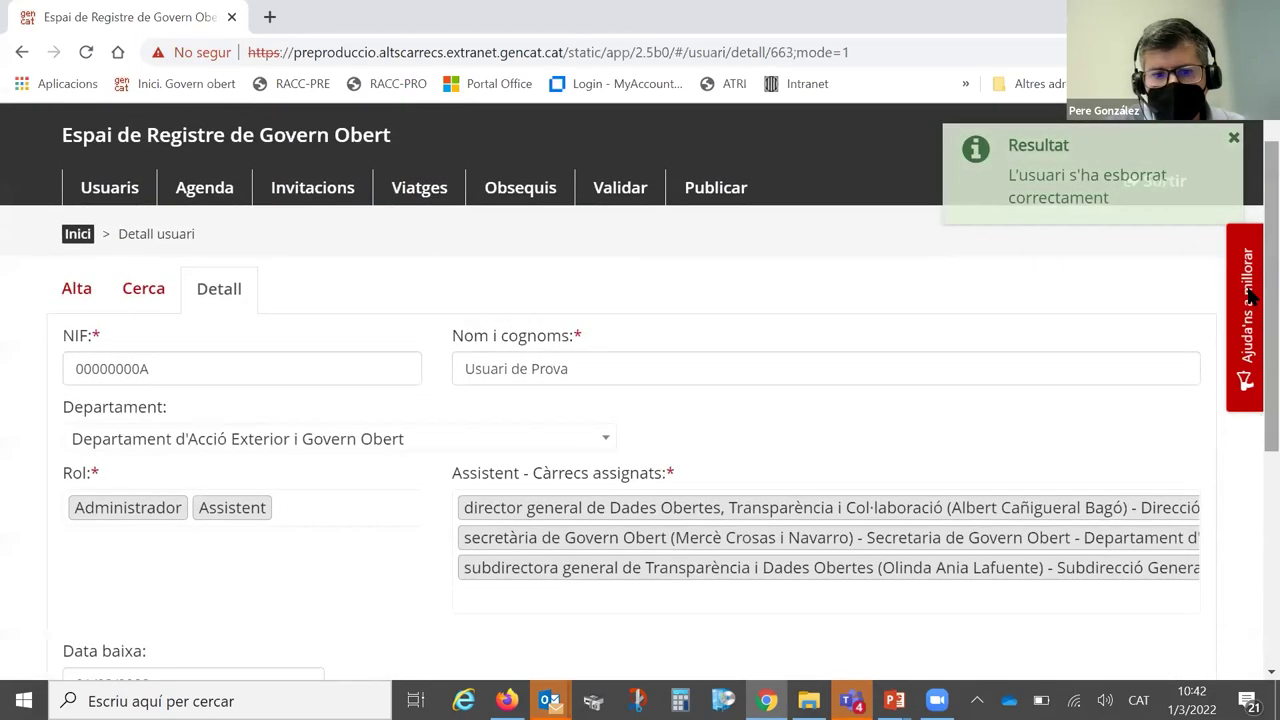
click(138, 303)
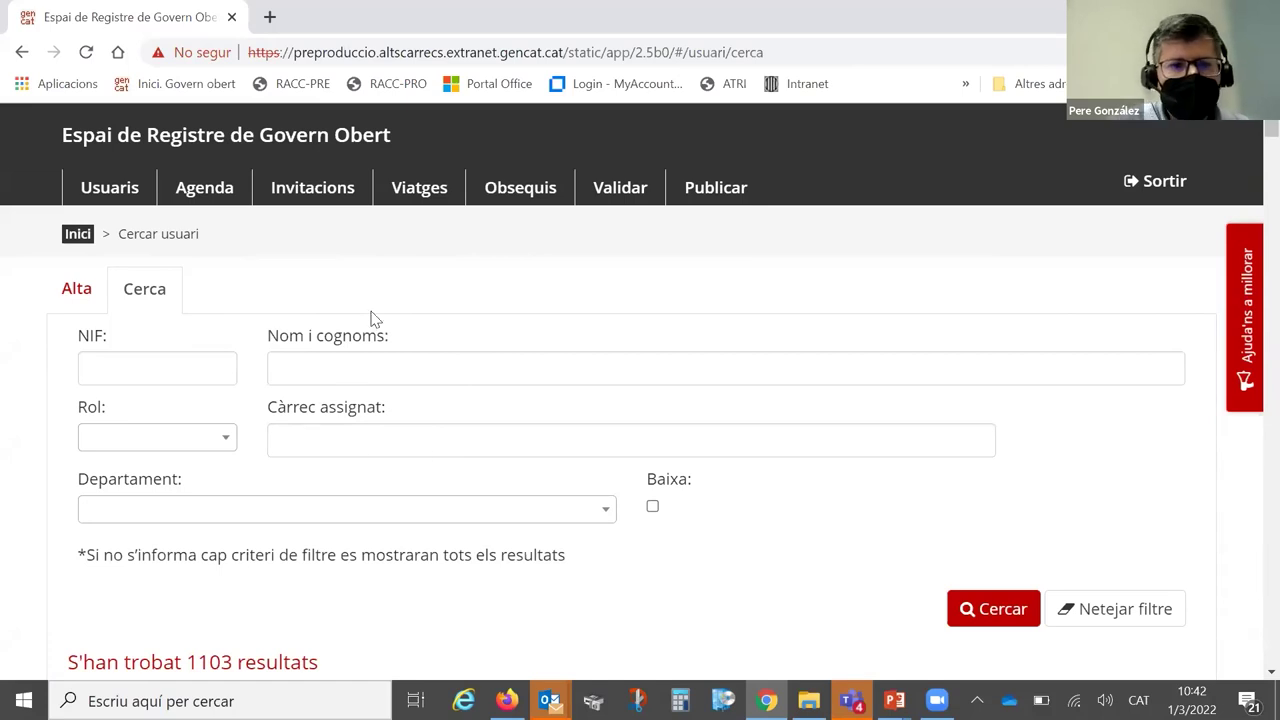
Start a new agenda entry and set its Càrrec to director general de Dades Obertes, Transparència i Col·laboració
click(207, 198)
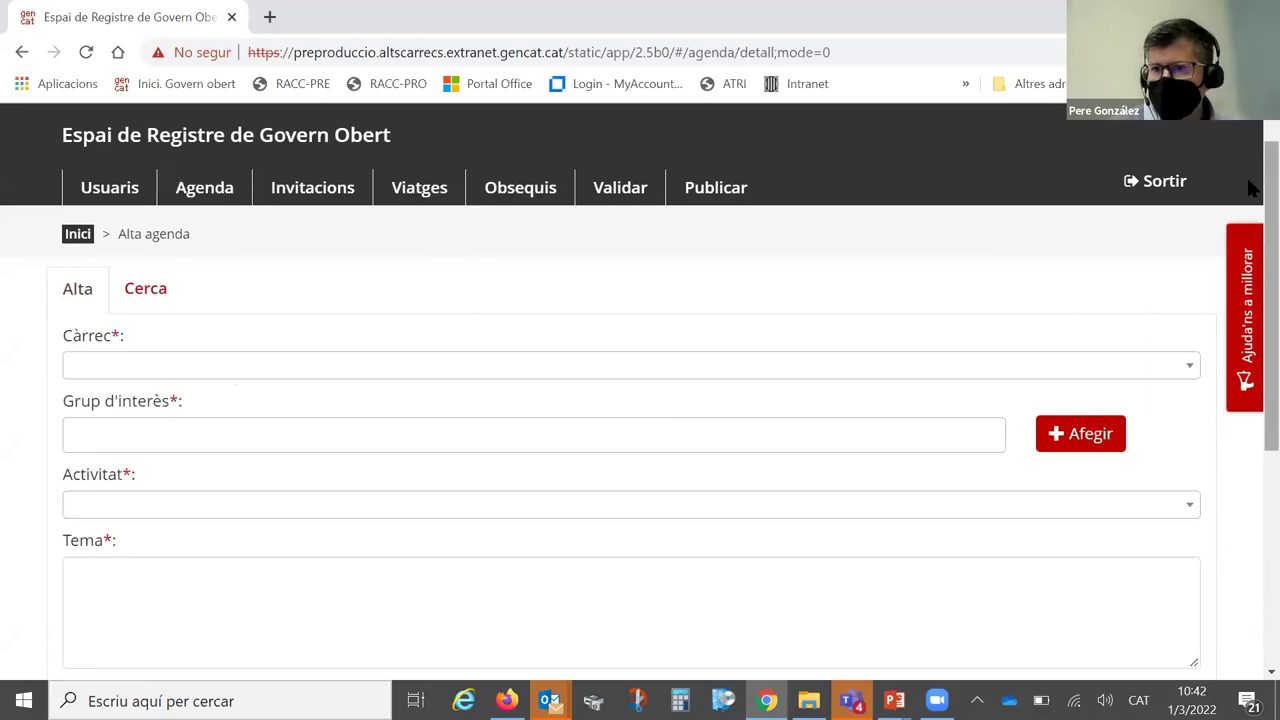
scroll(1252, 188, up, 1)
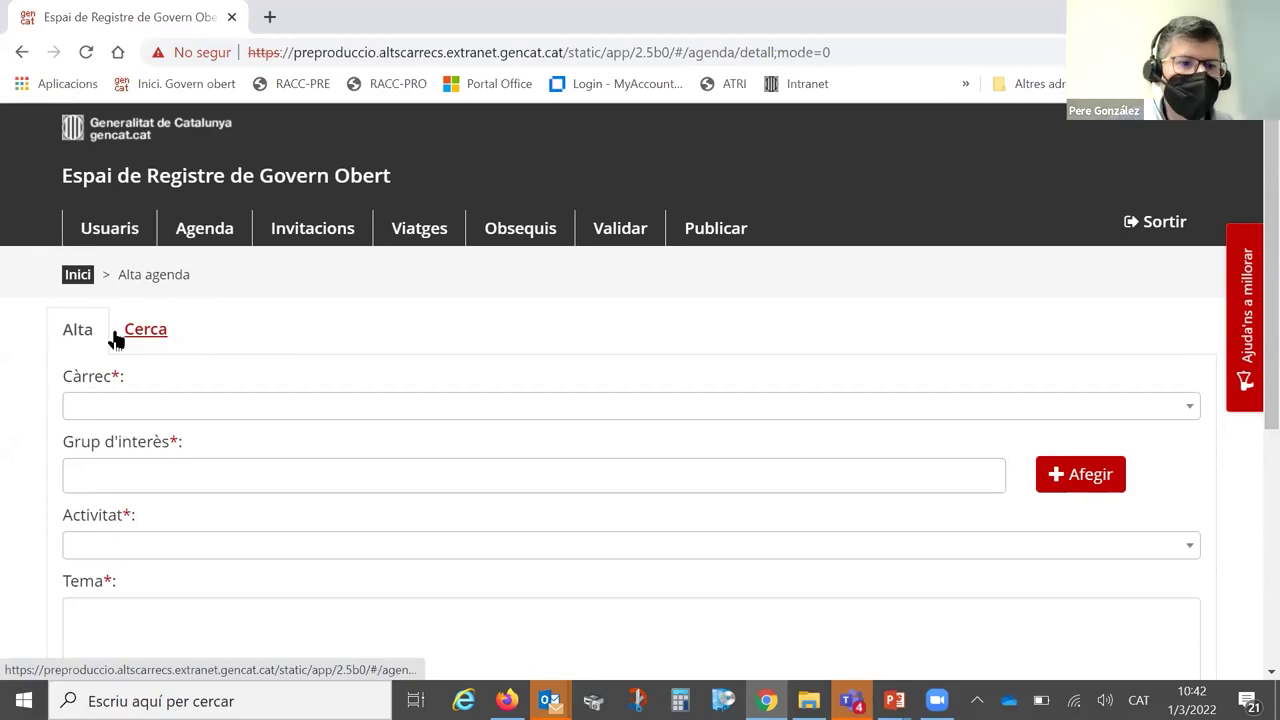
click(390, 414)
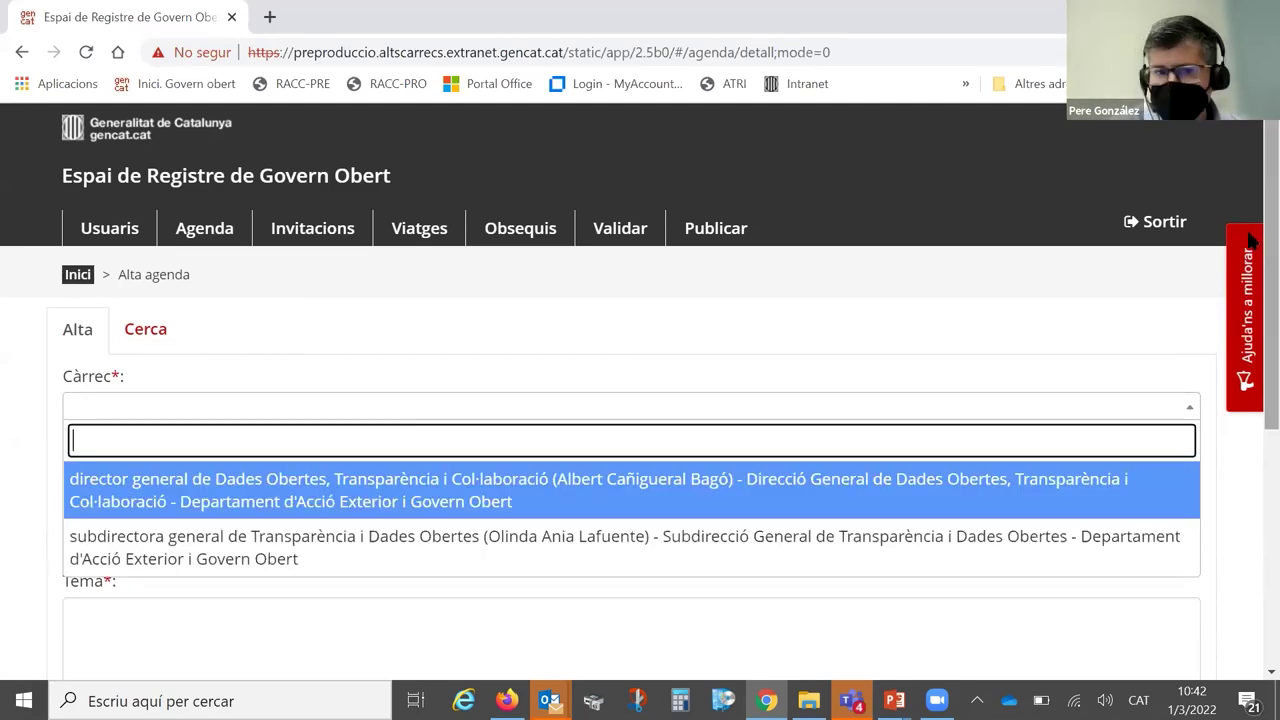
scroll(1250, 300, down, 3)
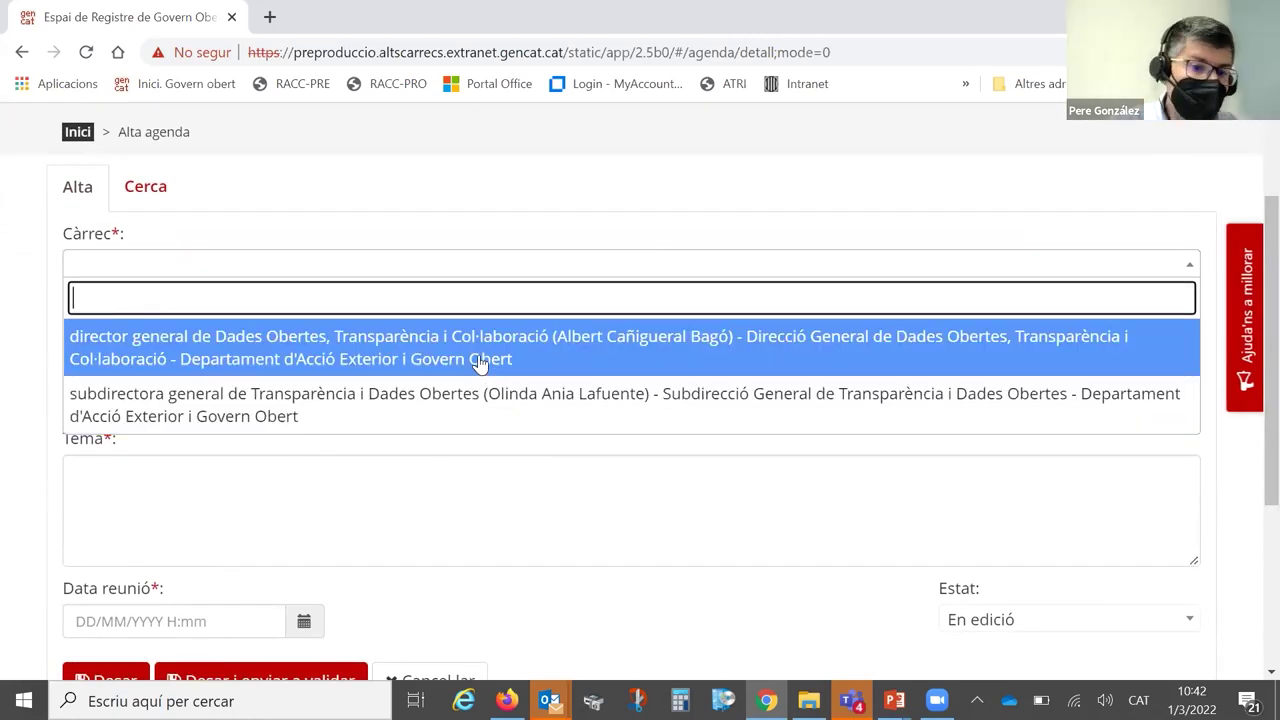
click(480, 362)
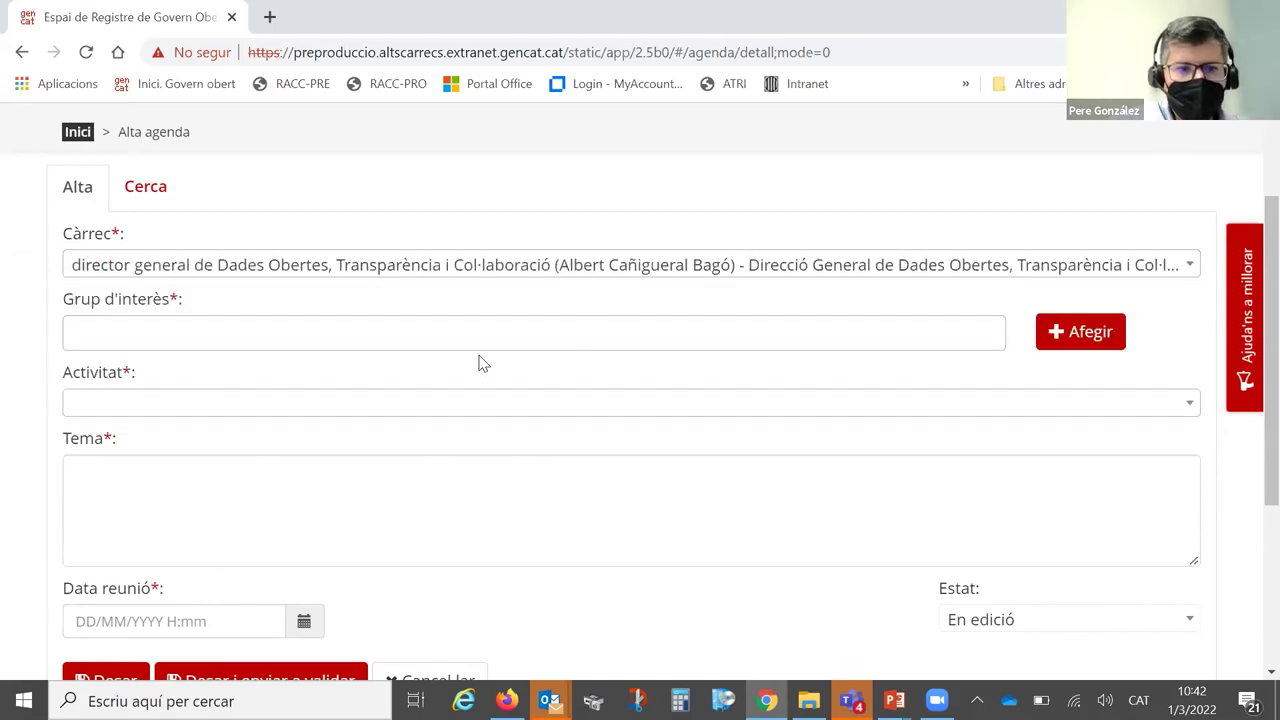
Search the Grup d'interès suggestions for "fun" and dismiss the list without choosing a group
click(395, 339)
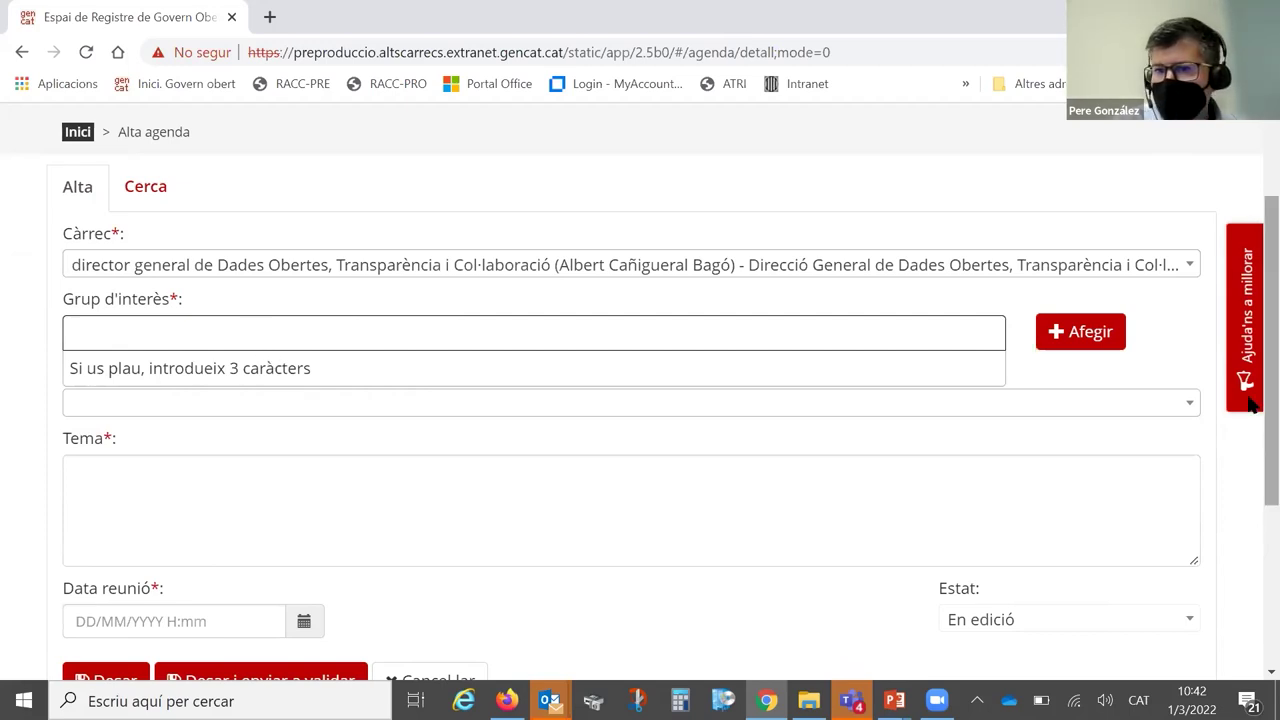
scroll(1250, 400, up, 2)
scroll(1249, 420, down, 3)
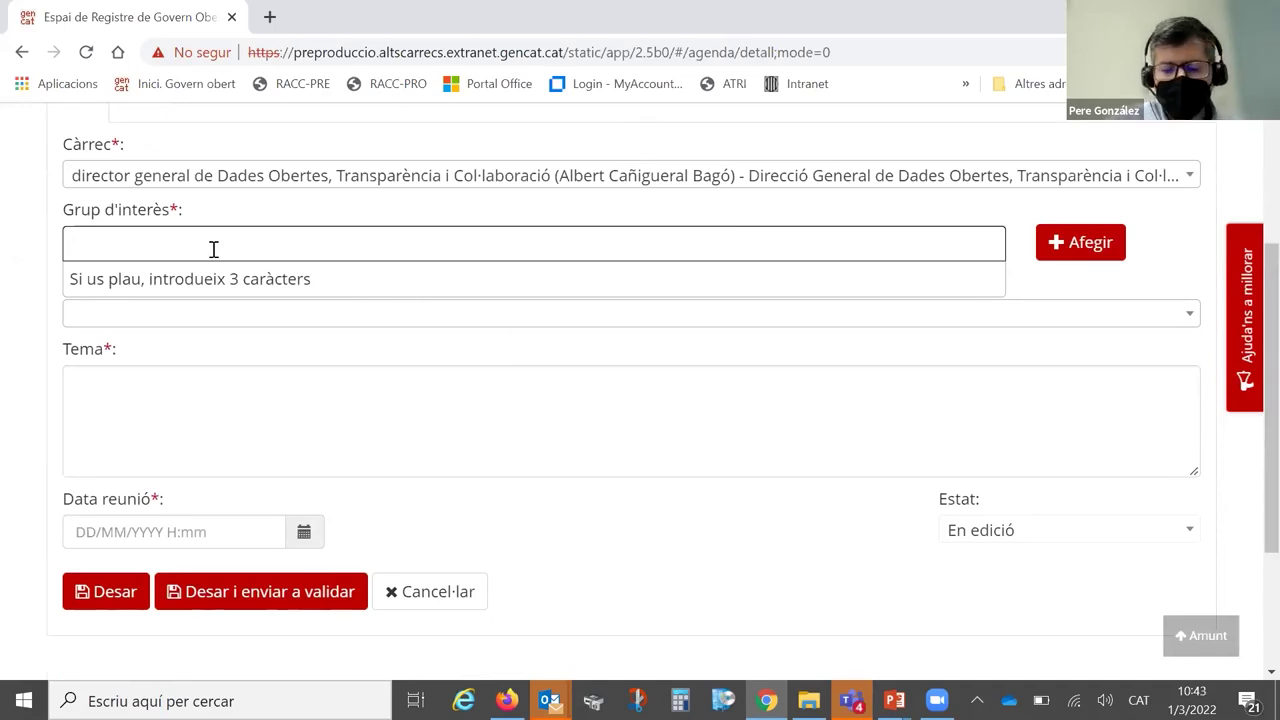
text(un)
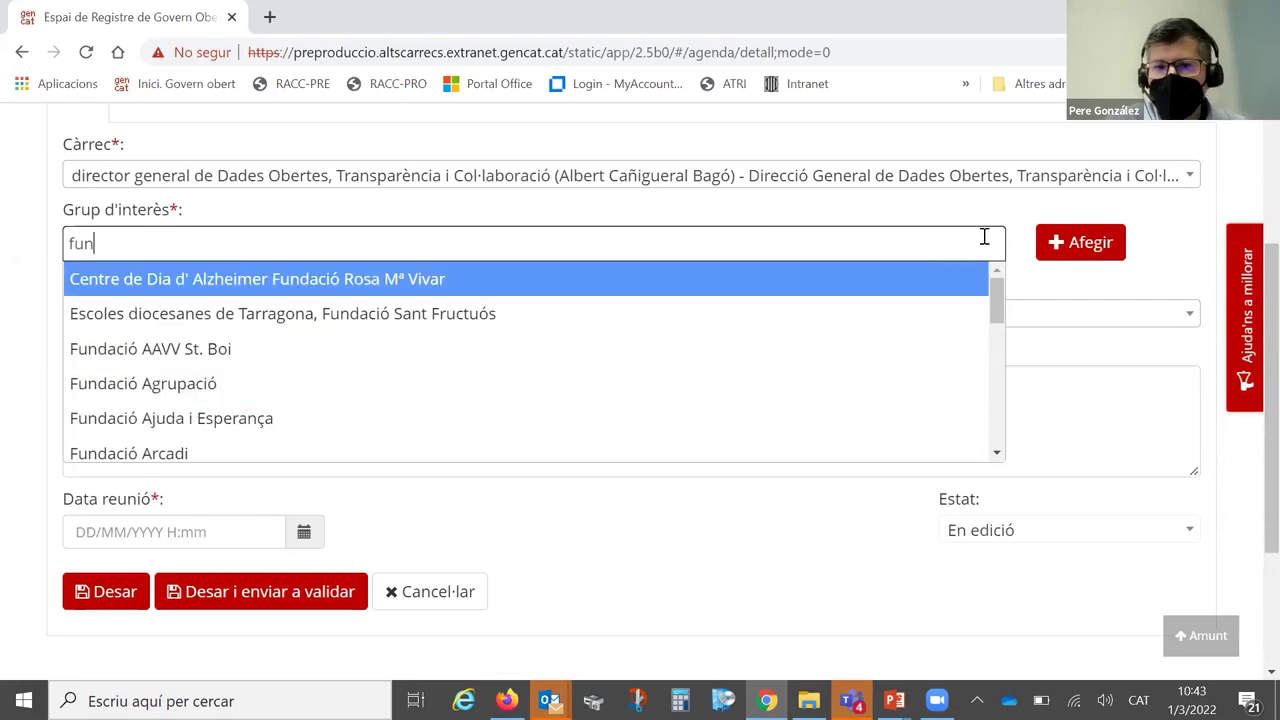
click(1032, 280)
Open the interest group selection page, consult the Departament de Justícia's interest groups website and return to the selection page
click(1087, 243)
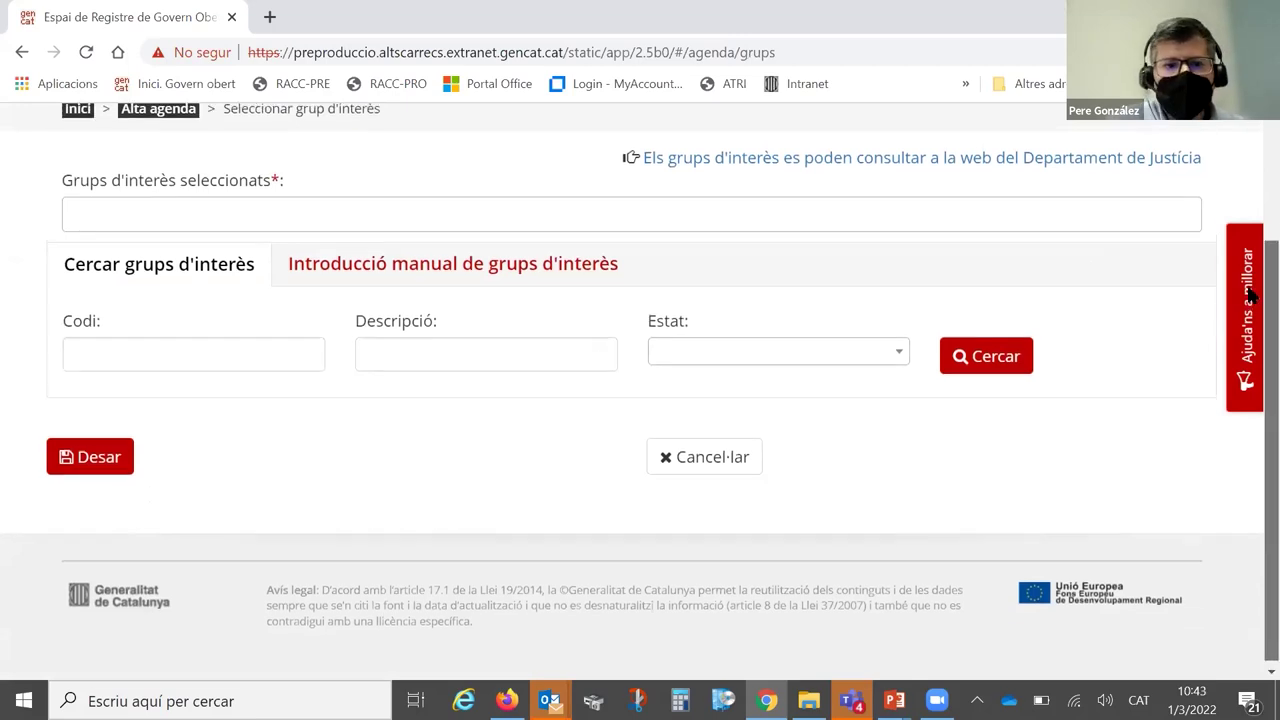
scroll(1248, 300, up, 1)
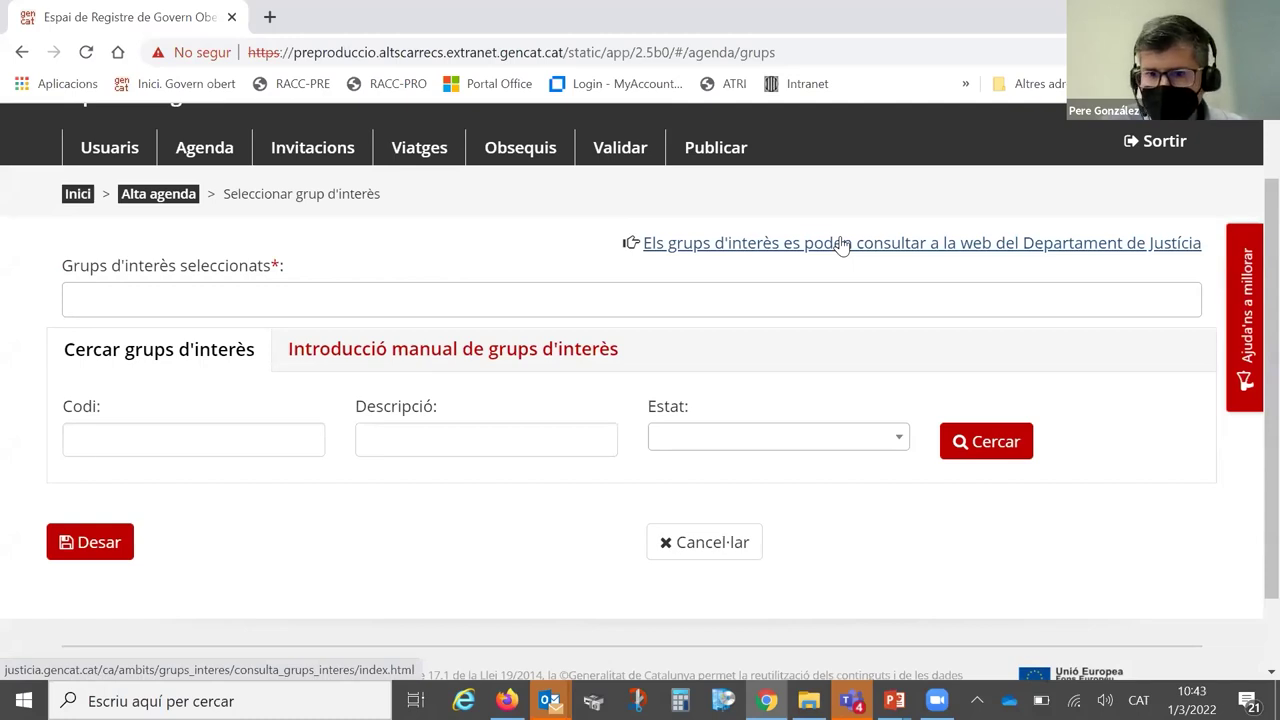
click(841, 245)
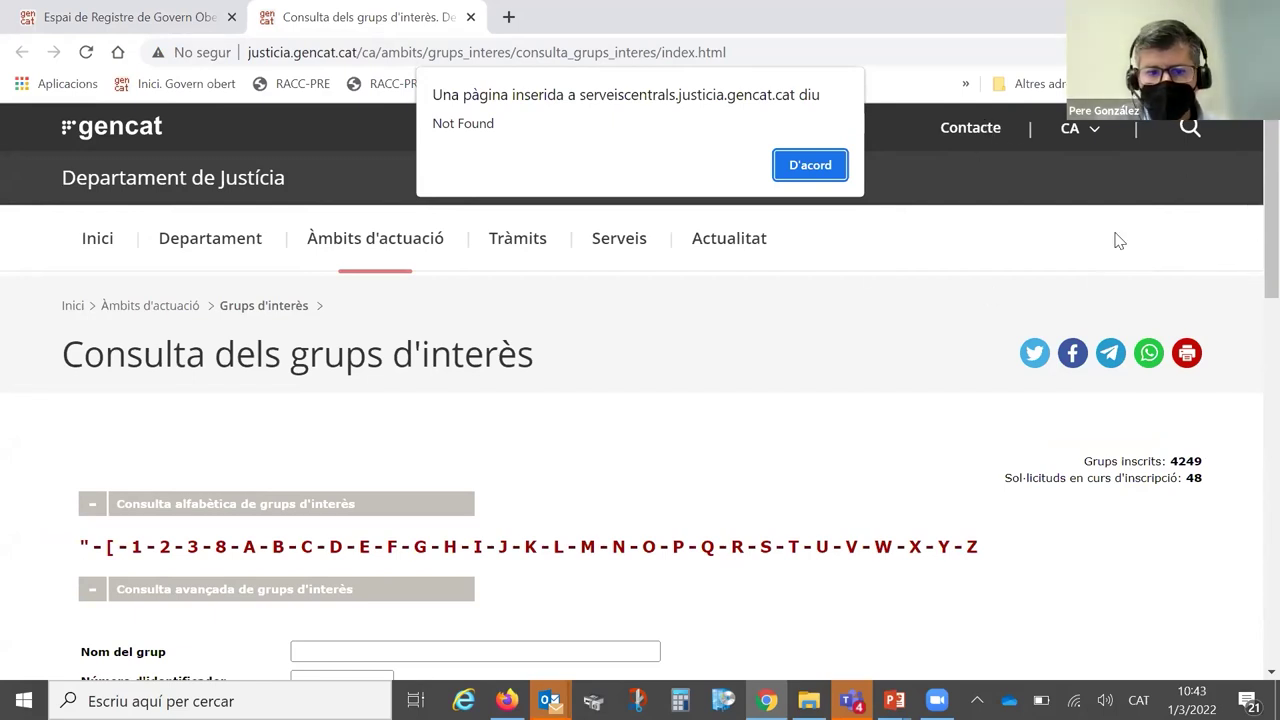
click(827, 168)
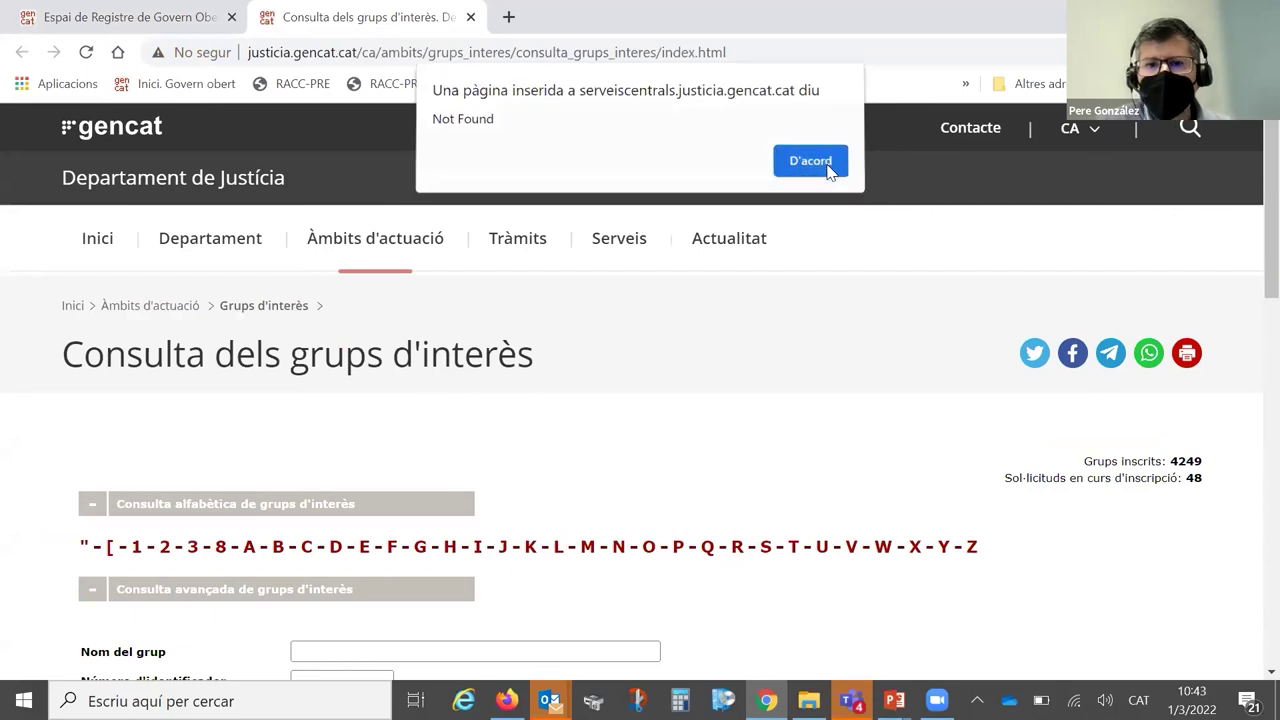
click(827, 166)
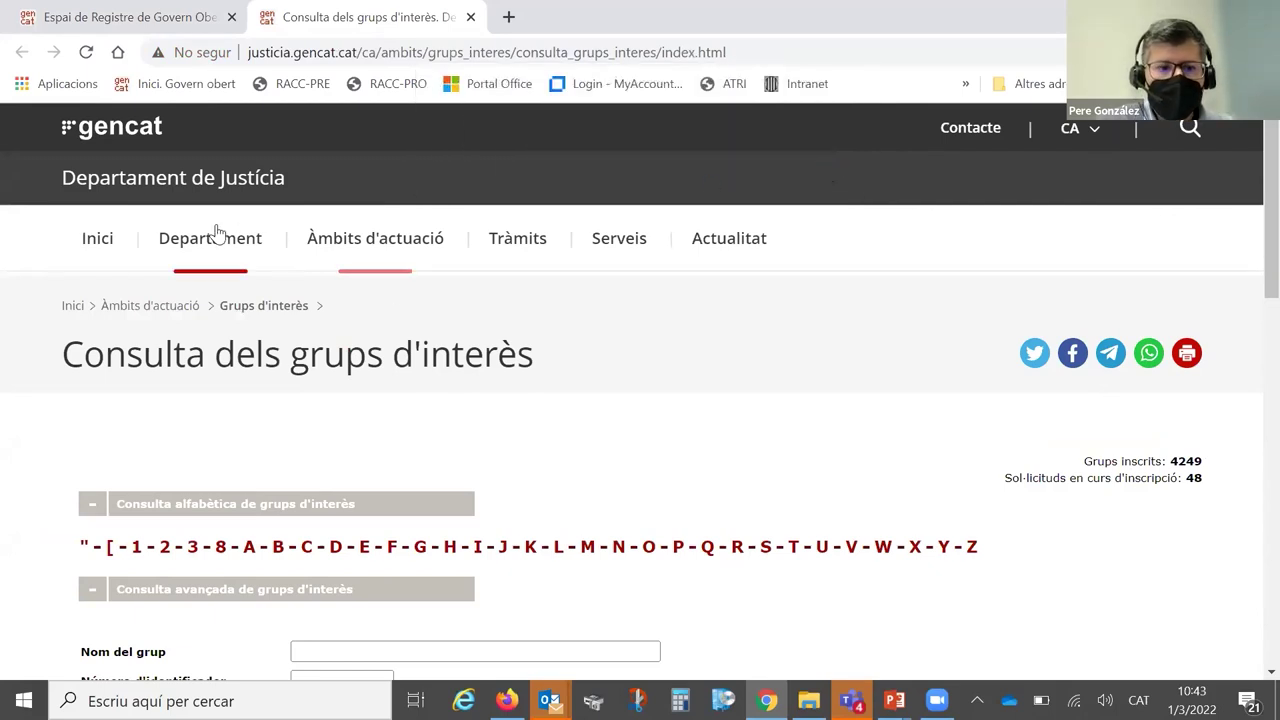
click(82, 16)
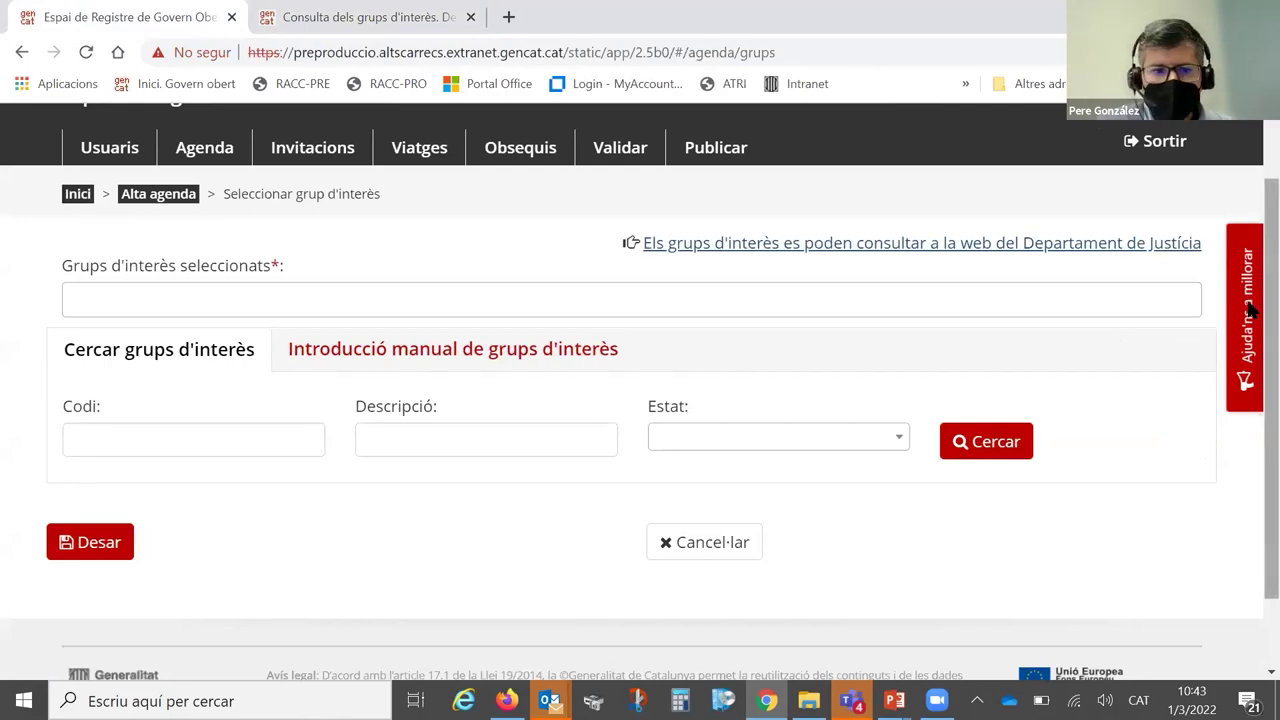
Review the Estat filter options for interest groups, then cancel the group selection and return to the agenda entry
scroll(1100, 330, up, 1)
scroll(285, 378, down, 1)
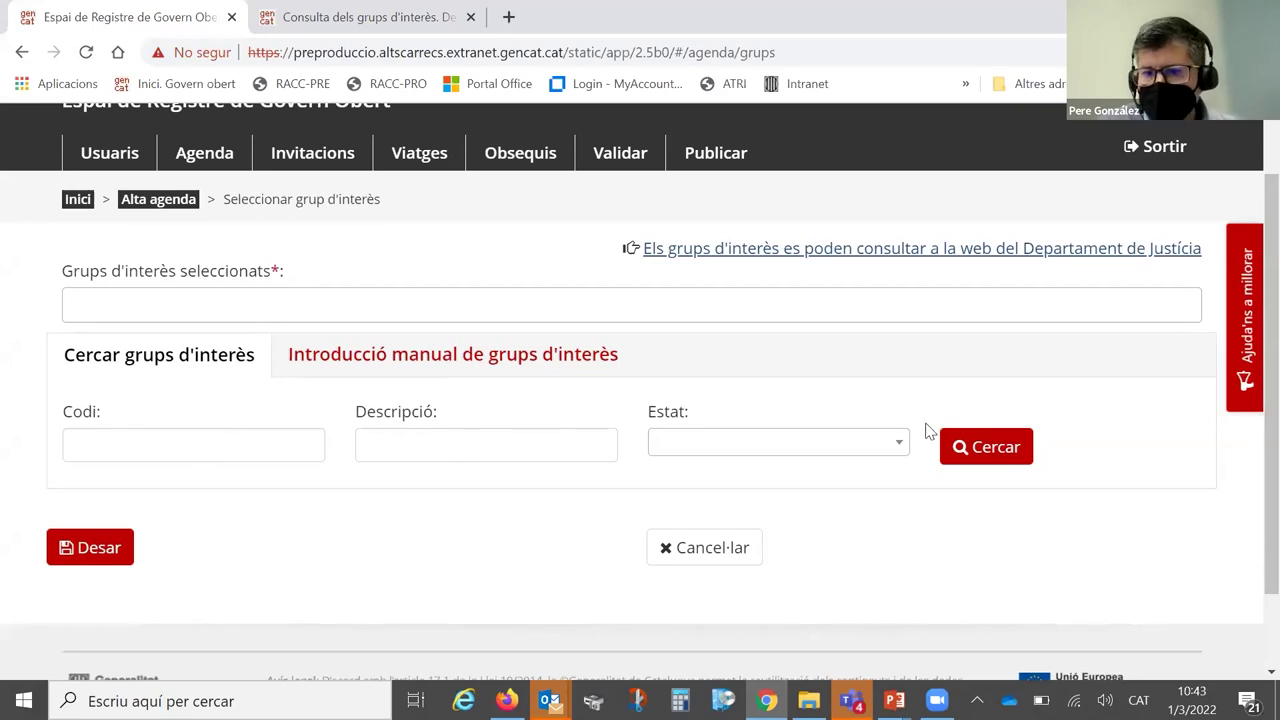
click(894, 445)
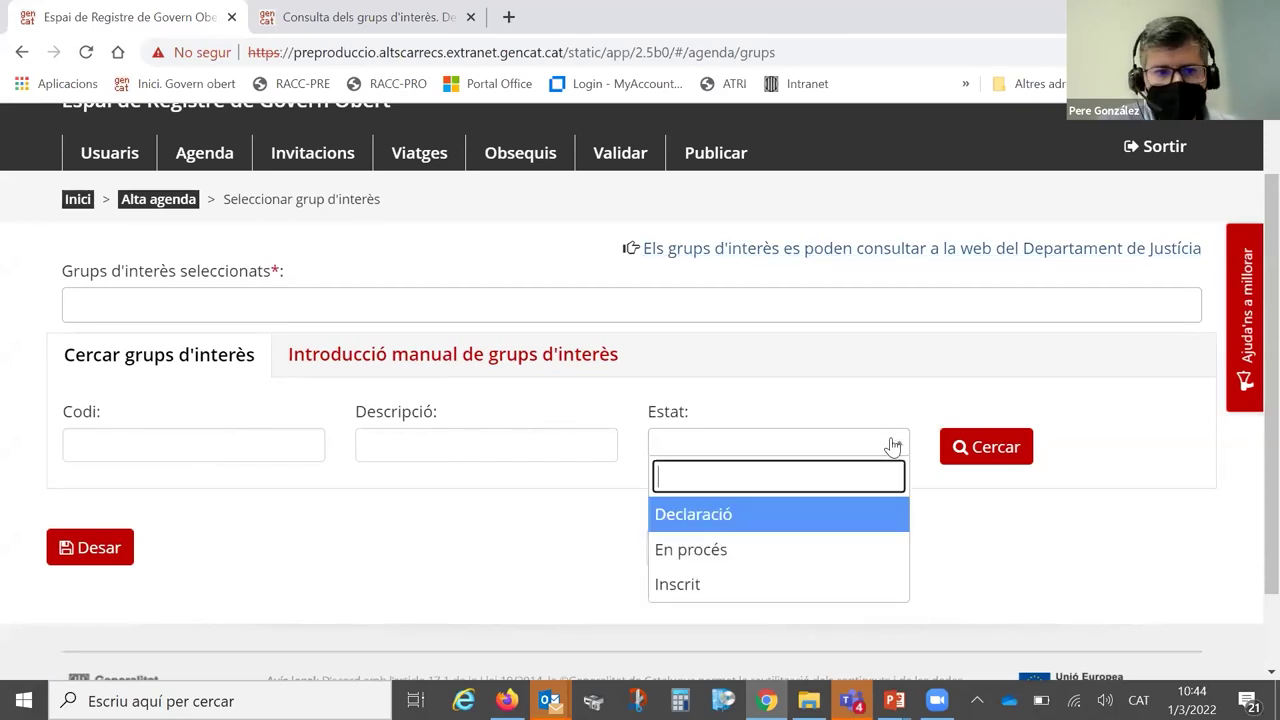
click(361, 316)
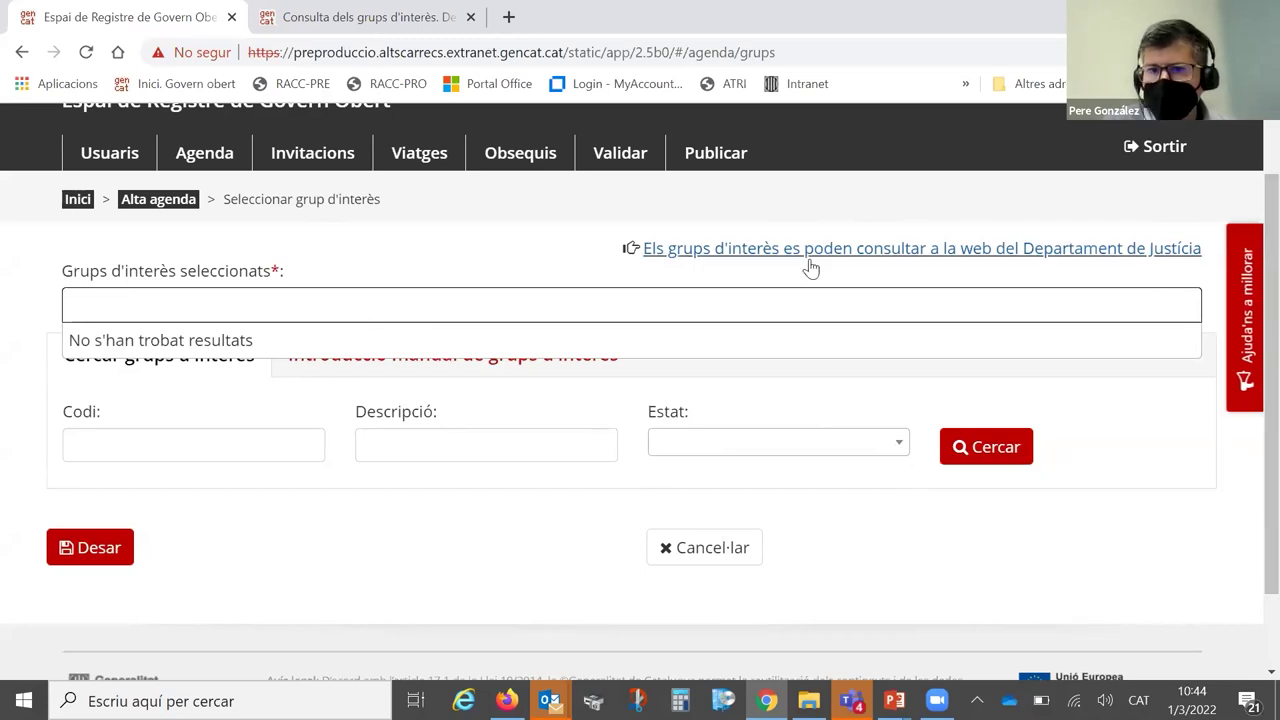
click(168, 205)
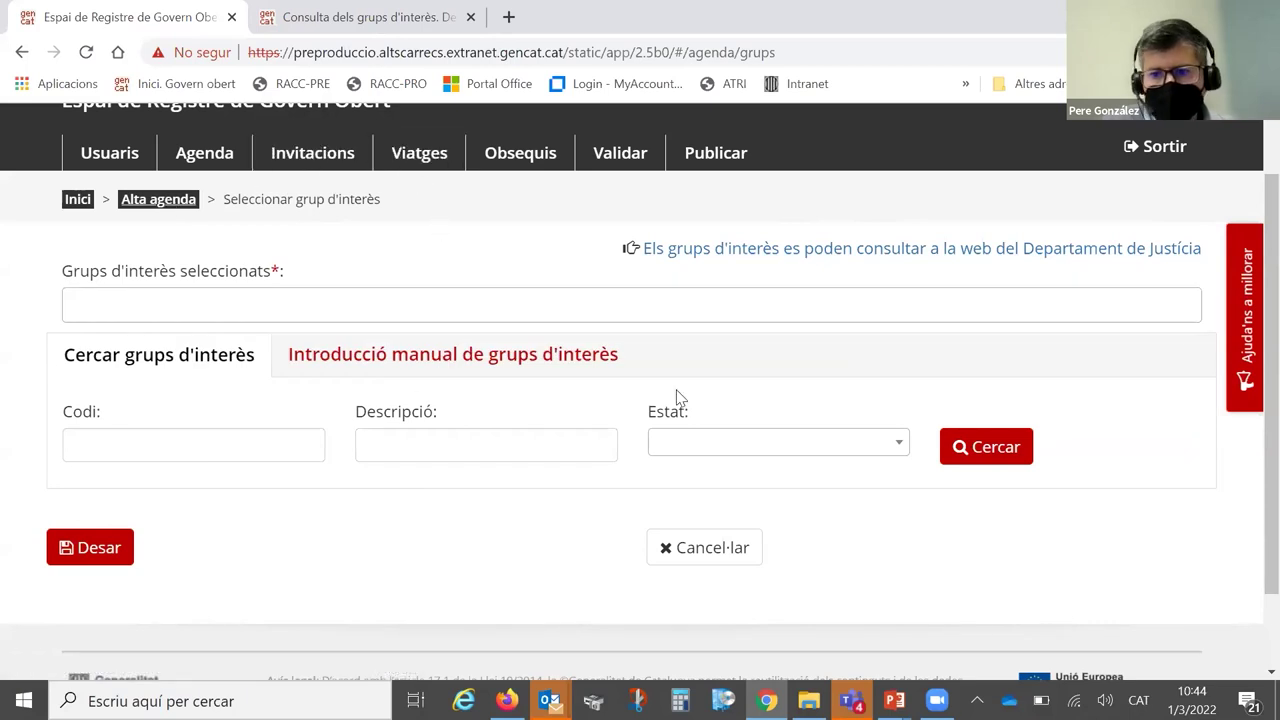
scroll(716, 433, down, 1)
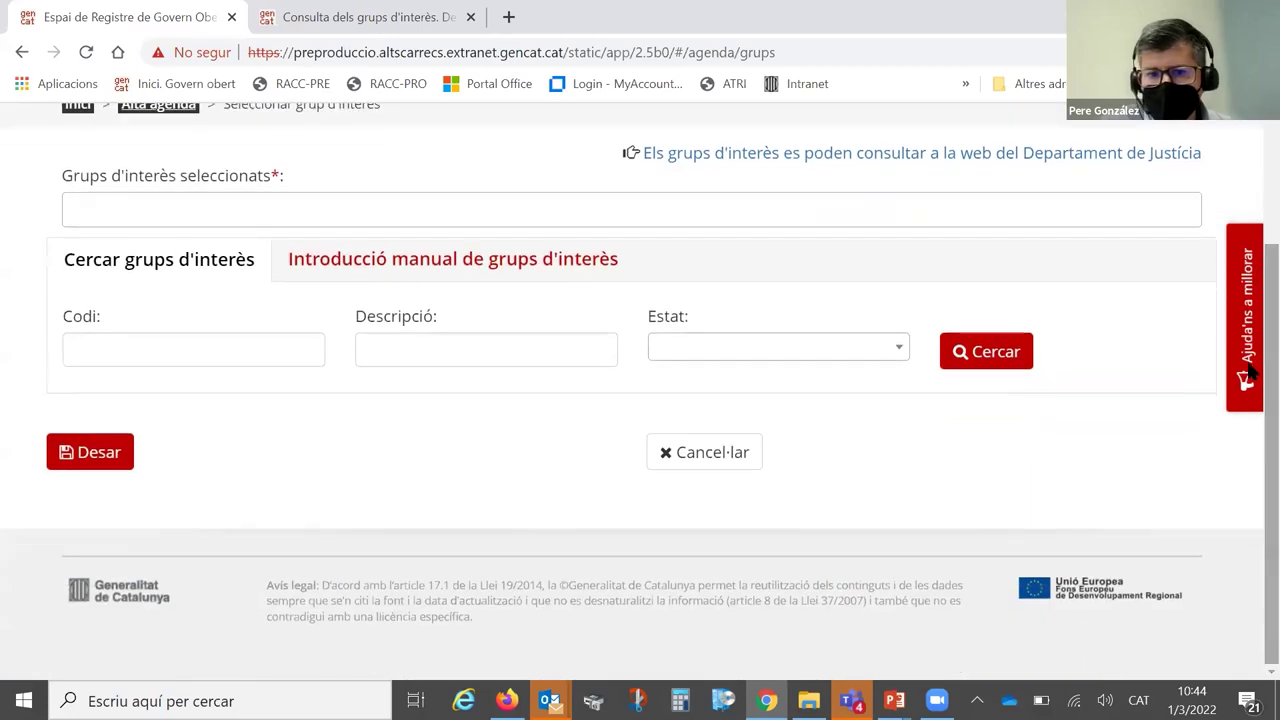
click(714, 450)
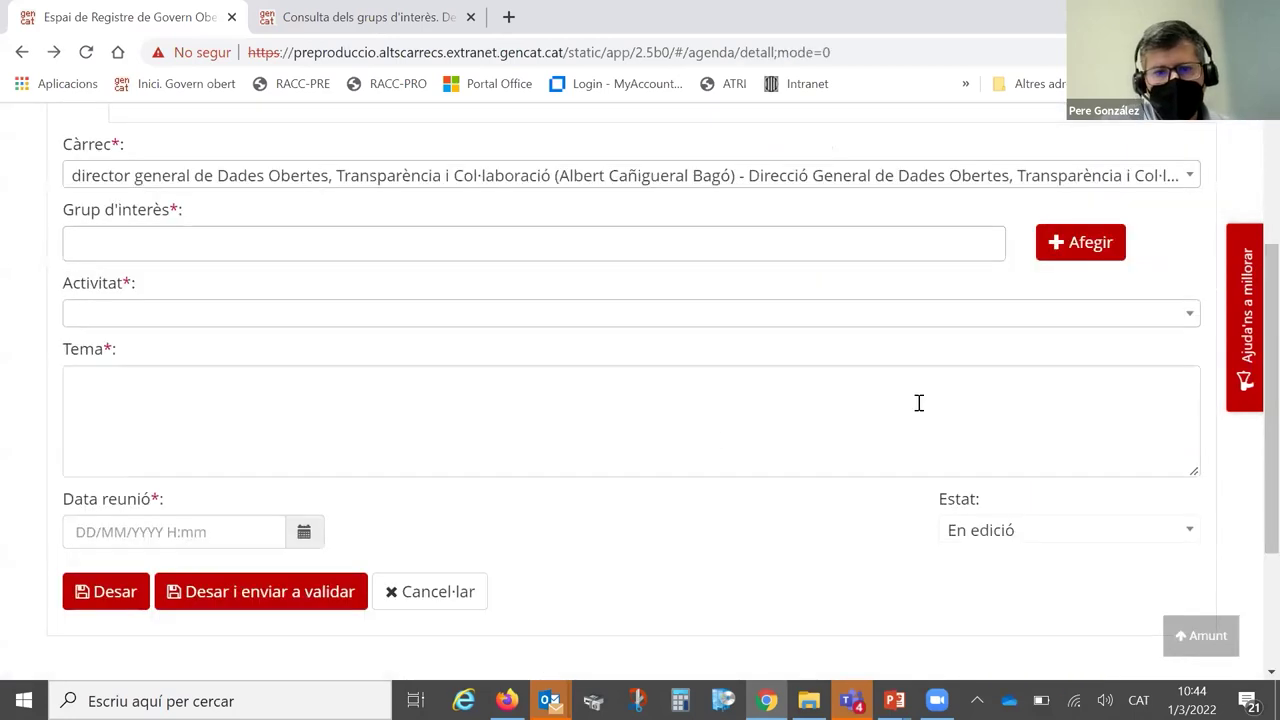
Find interest groups matching "fun" and add Fundació AAVV St. Boi to the agenda entry
scroll(737, 325, up, 1)
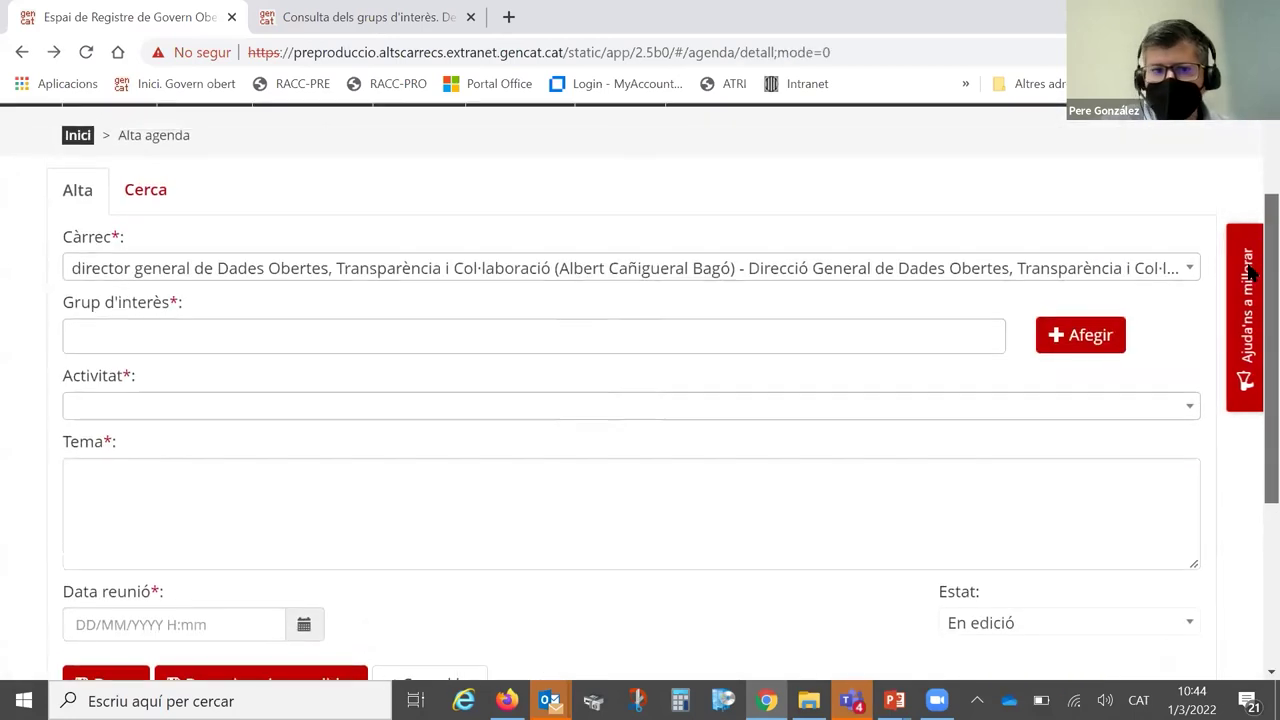
click(729, 329)
text(fun)
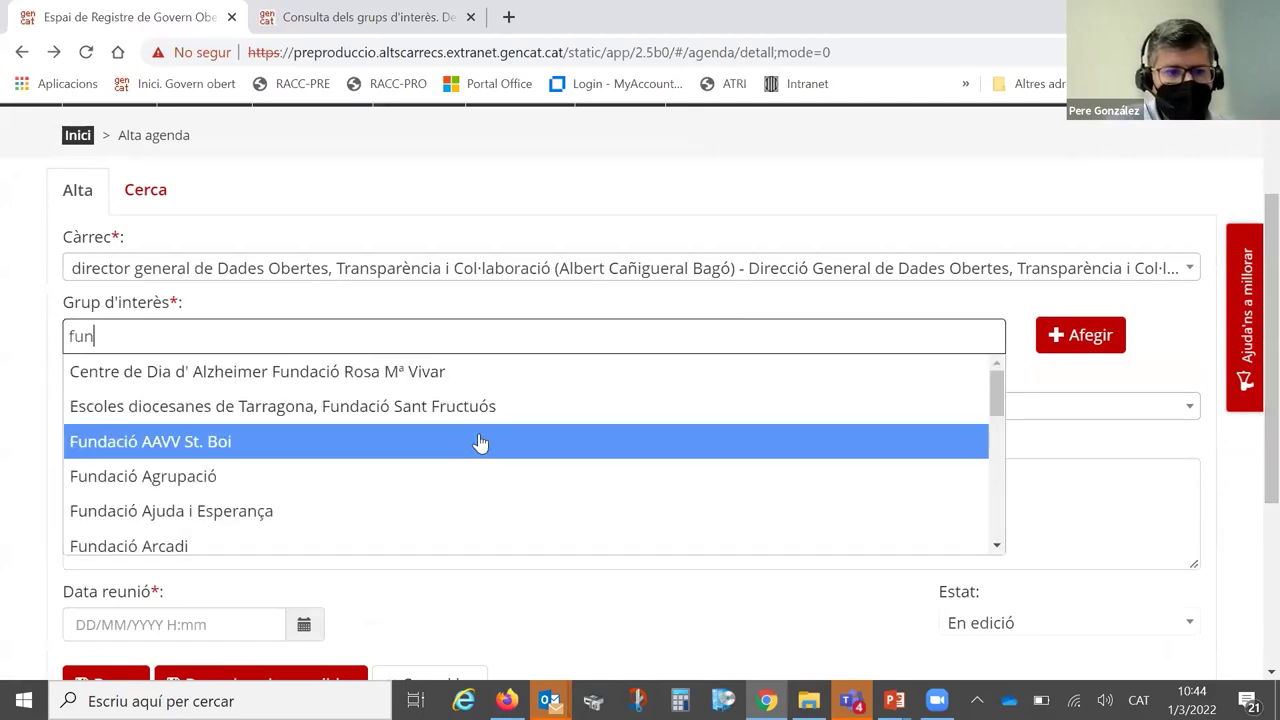
click(165, 450)
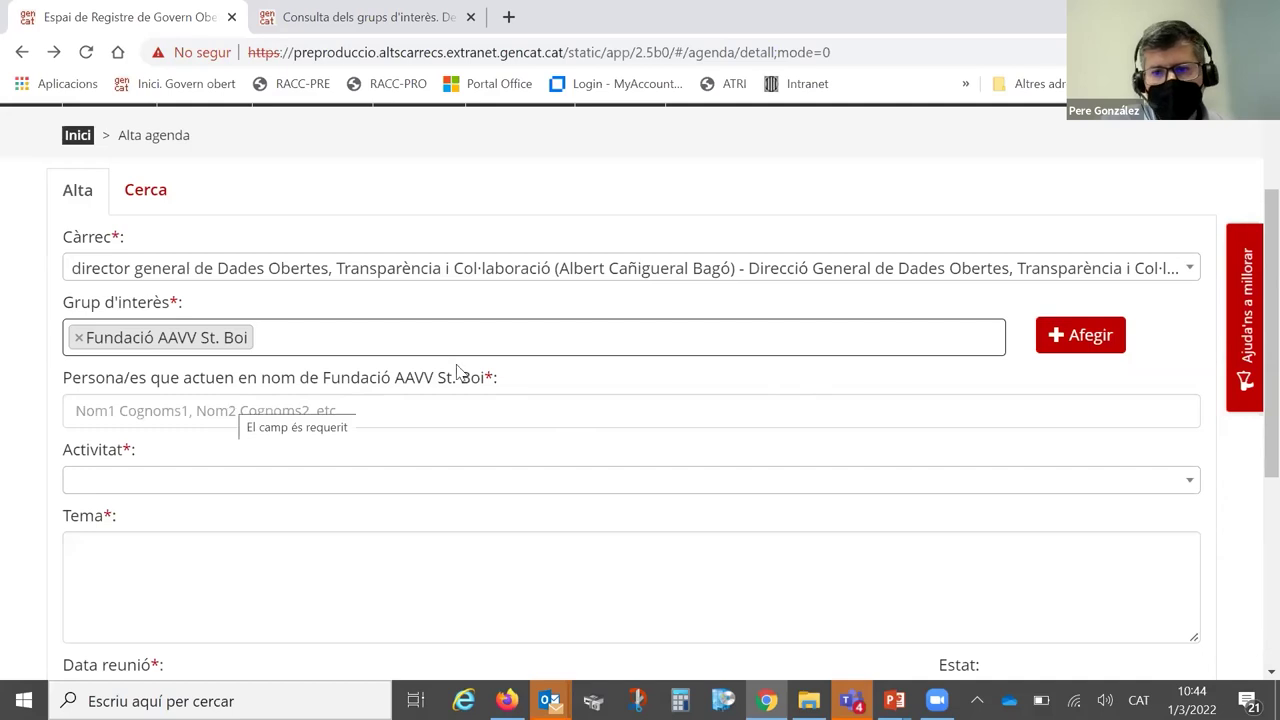
Enter two test names as the people acting for Fundació AAVV St. Boi and set the activity to Reunió
click(370, 410)
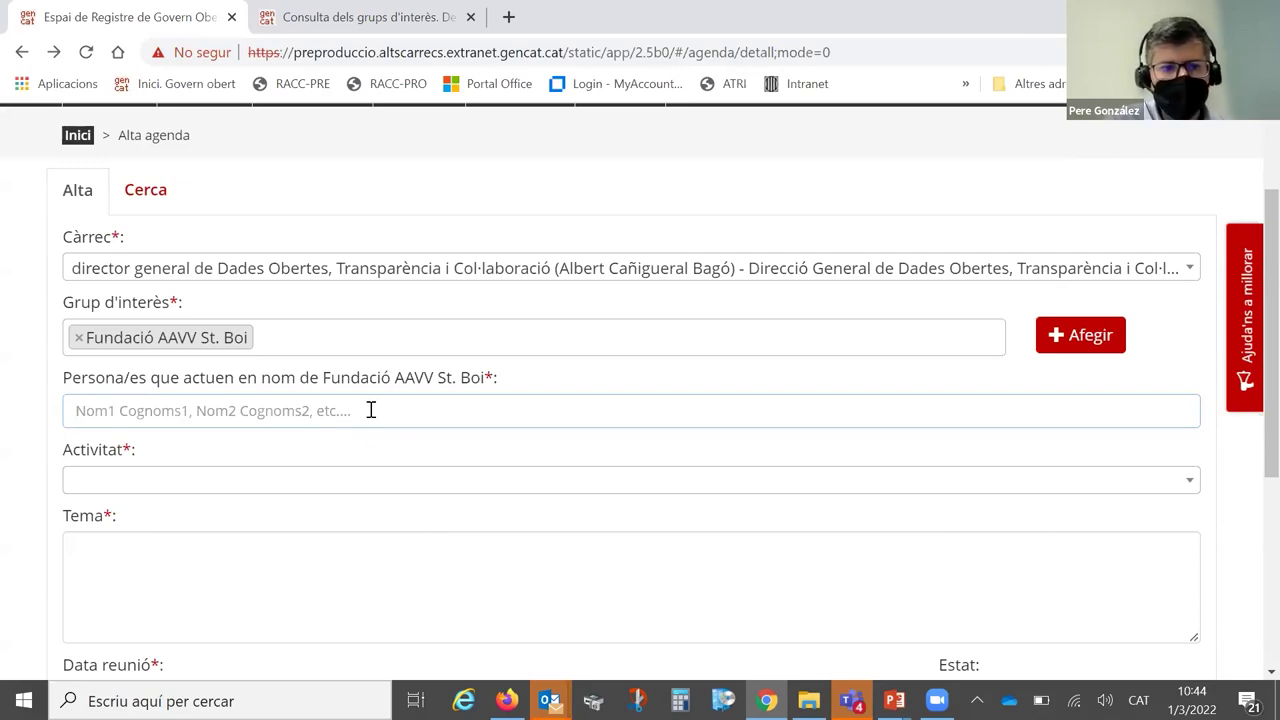
text(Usuaria XXXX, alba dos)
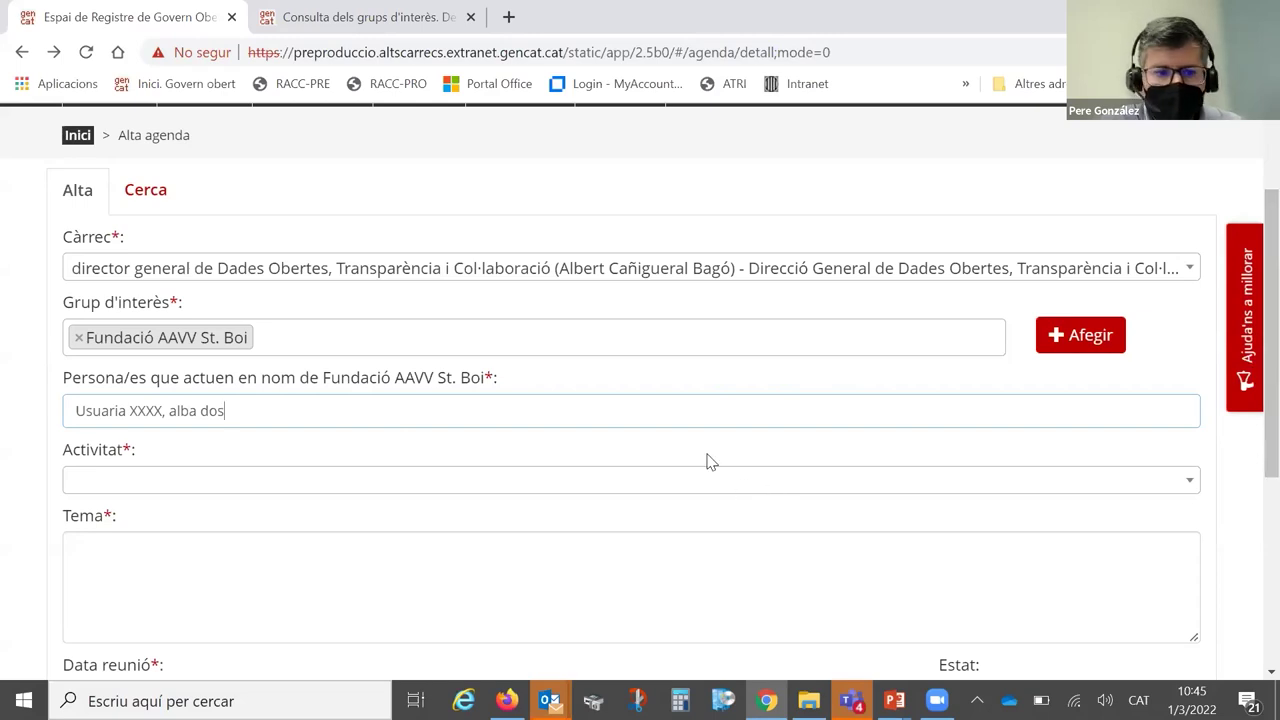
click(660, 481)
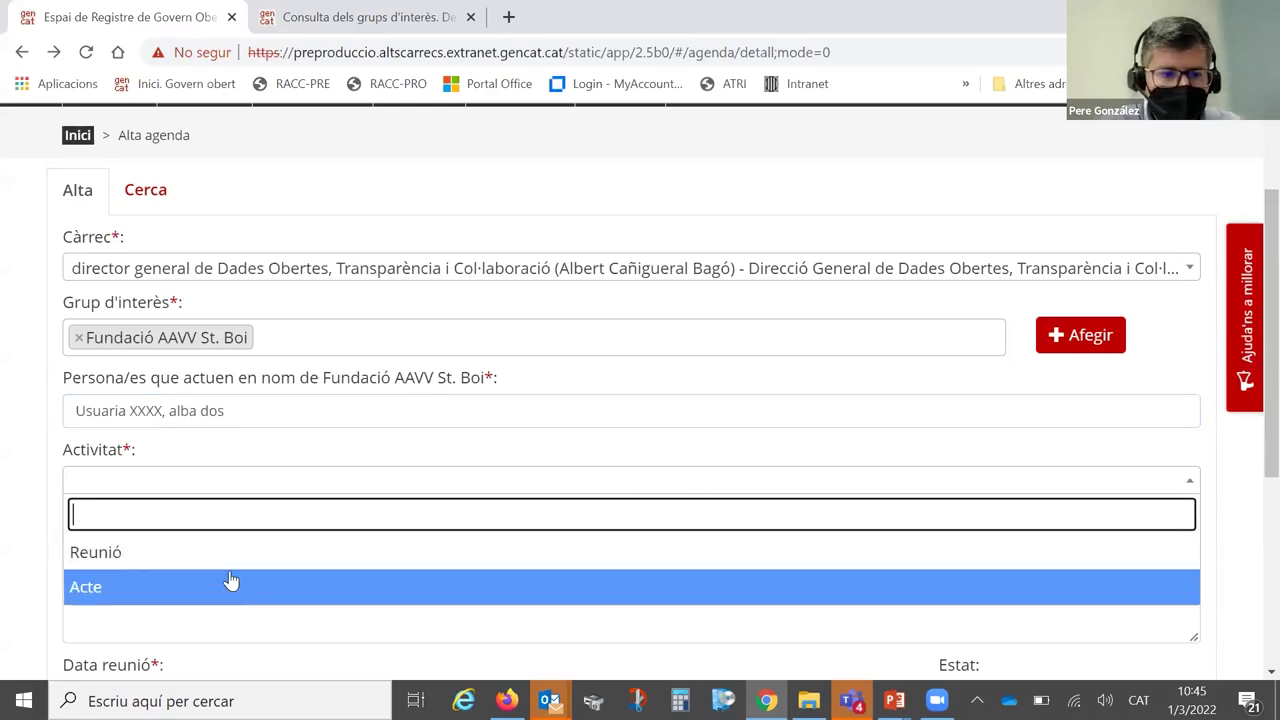
click(158, 560)
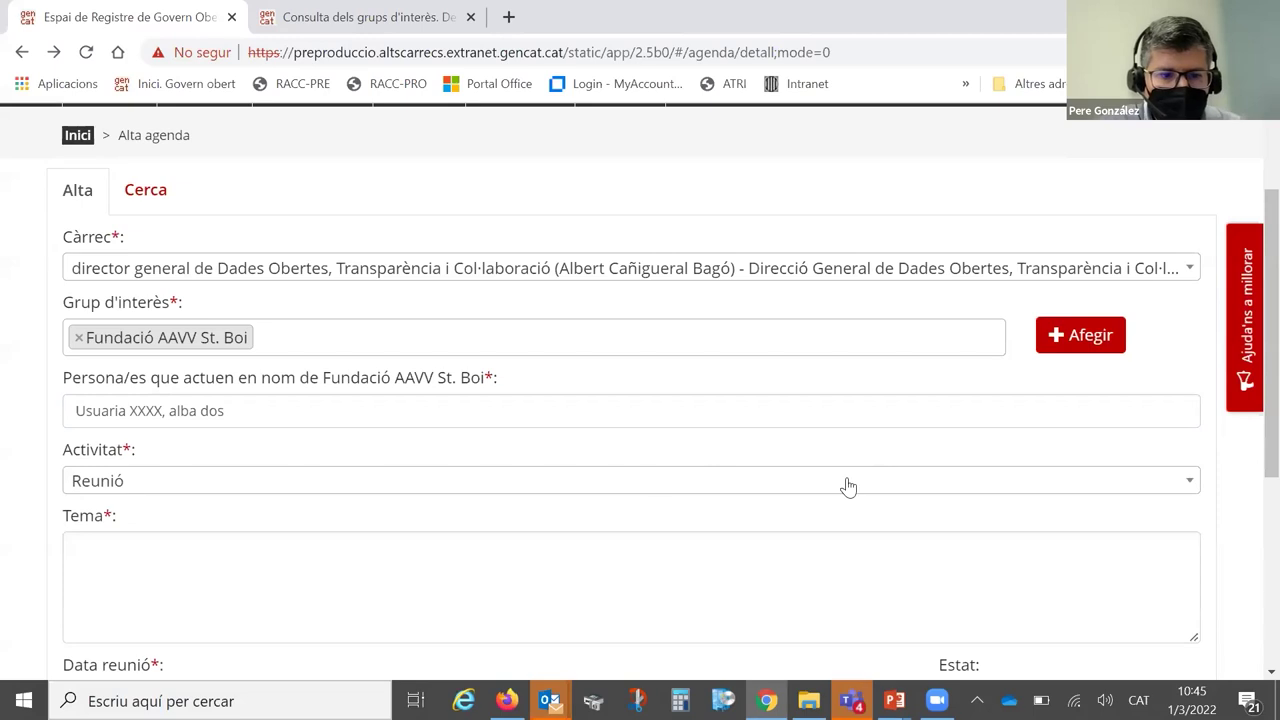
Fill in the agenda entry's topic as "-sss" and its meeting date as 28/02/2022 10:00, and save the entry
scroll(700, 380, down, 2)
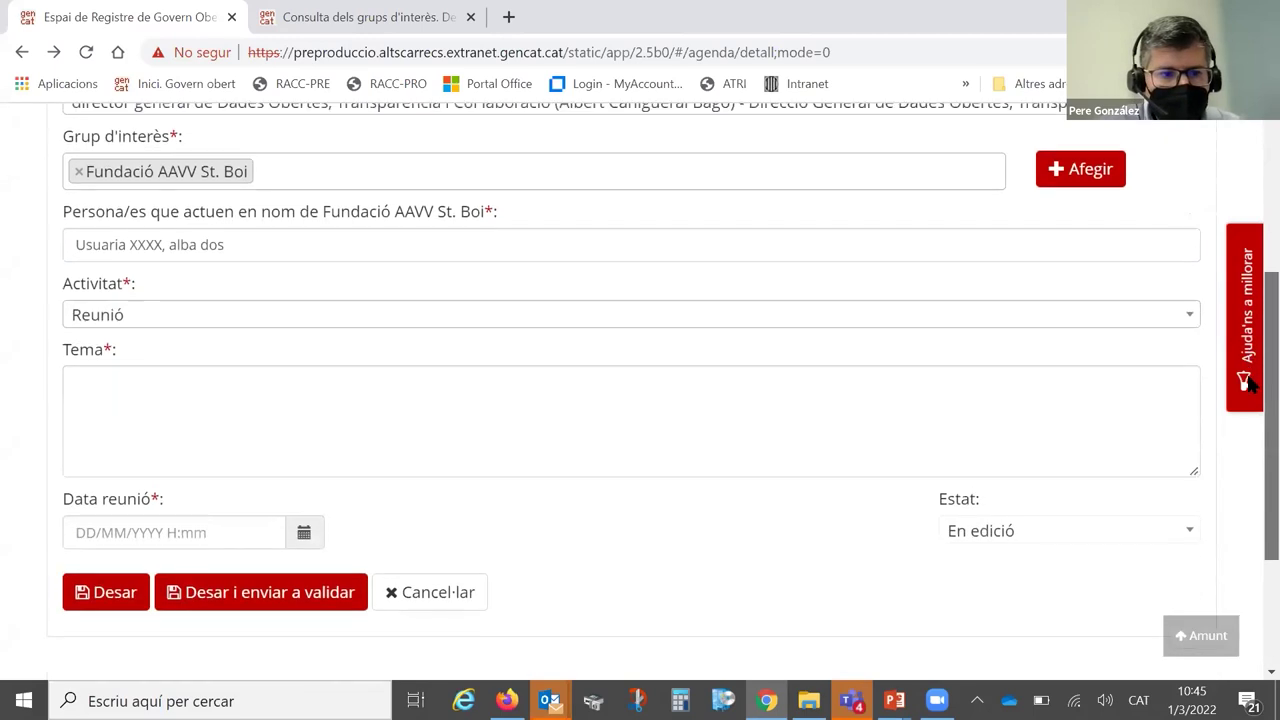
click(175, 404)
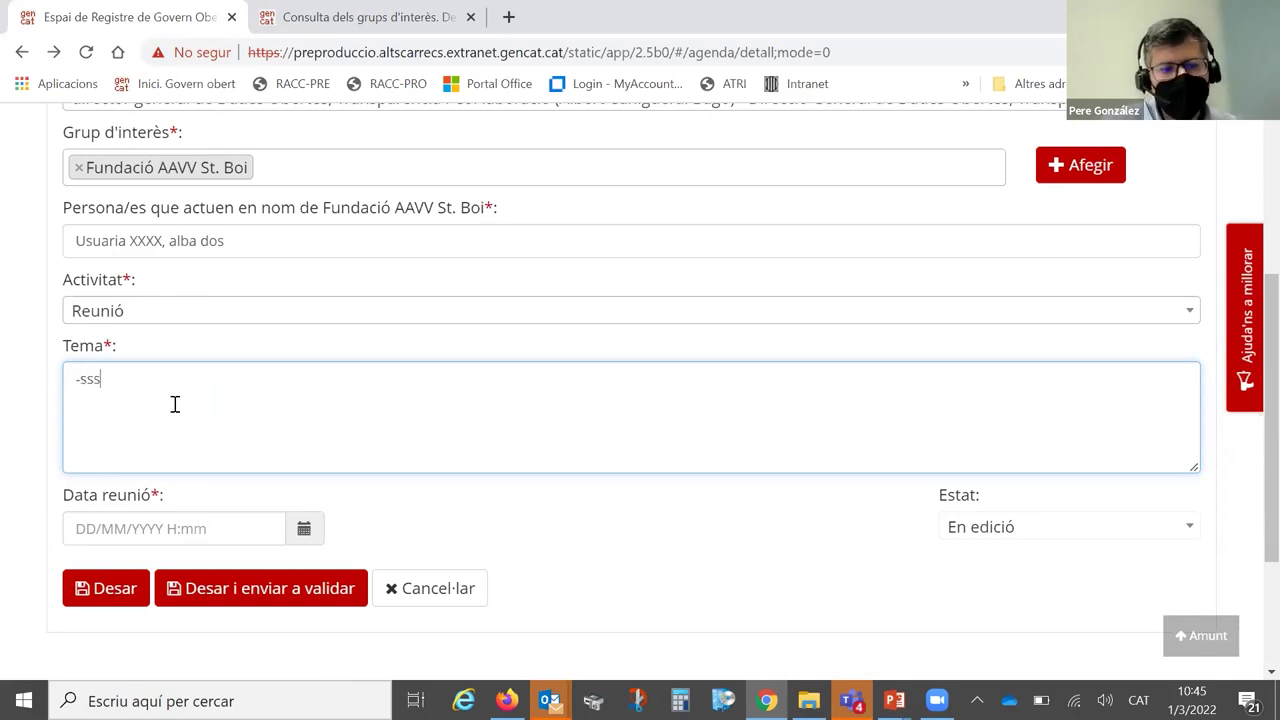
click(305, 533)
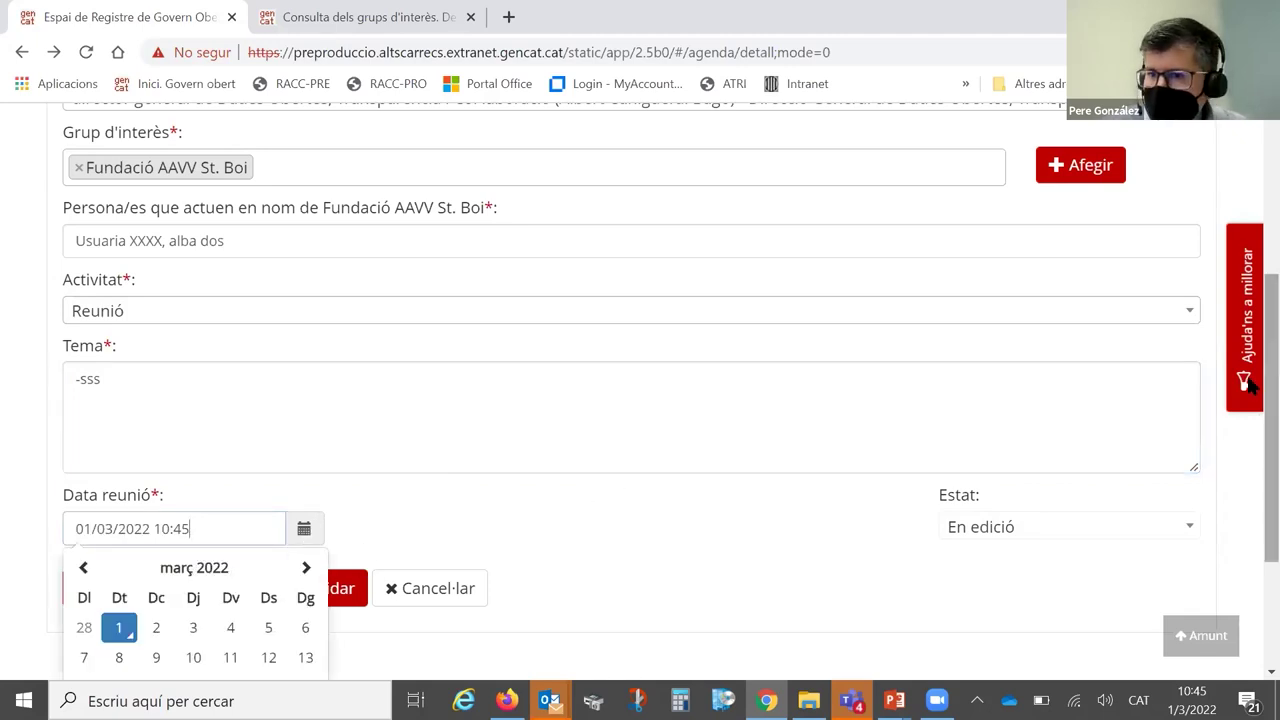
scroll(1248, 400, down, 2)
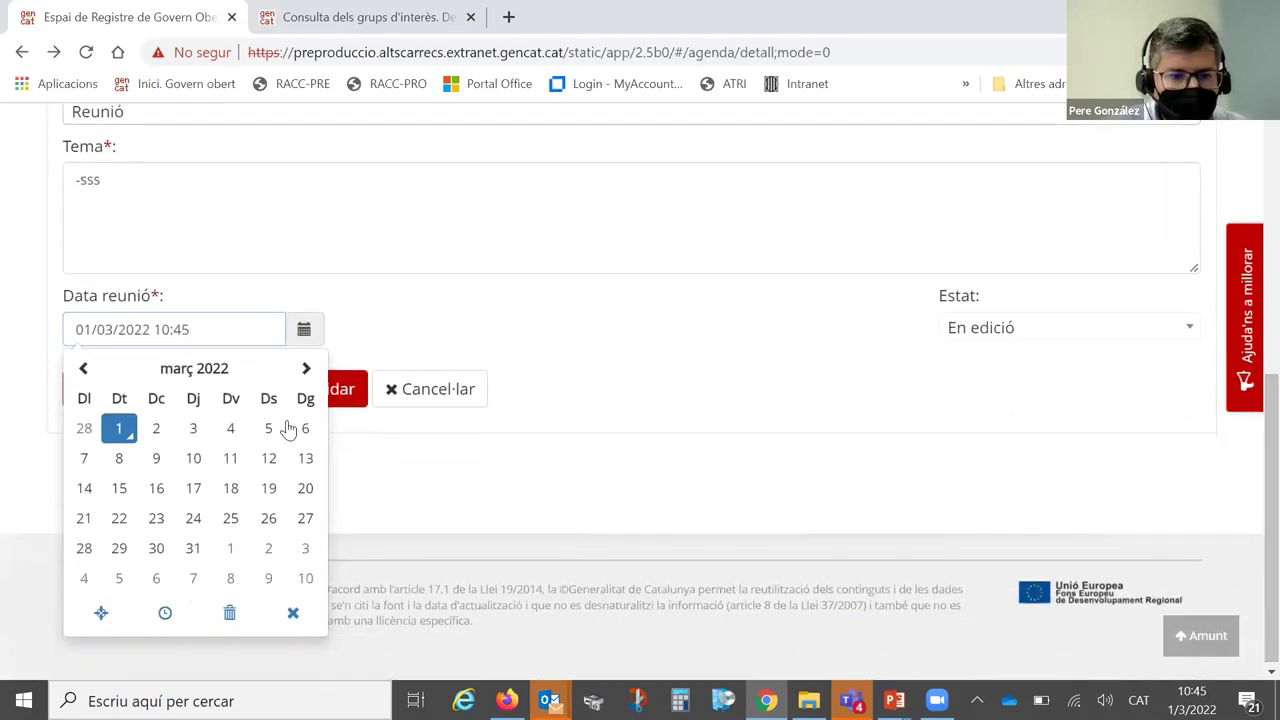
click(84, 428)
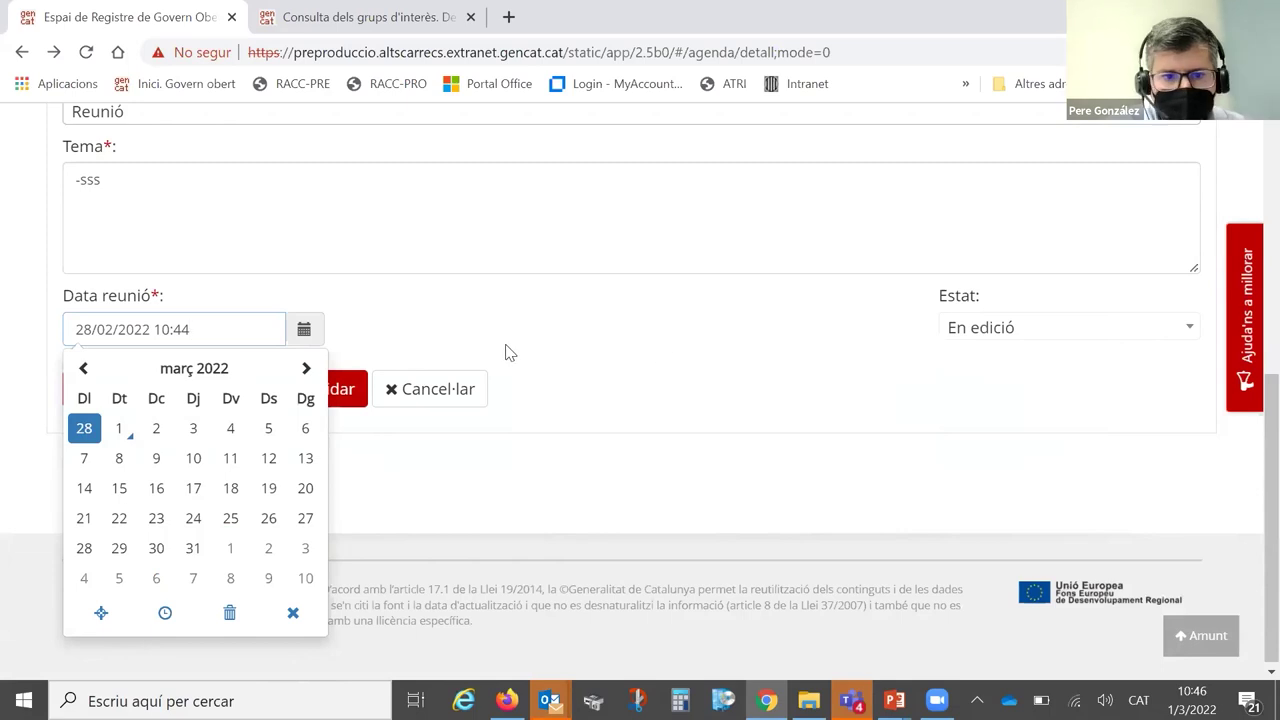
click(575, 342)
click(211, 318)
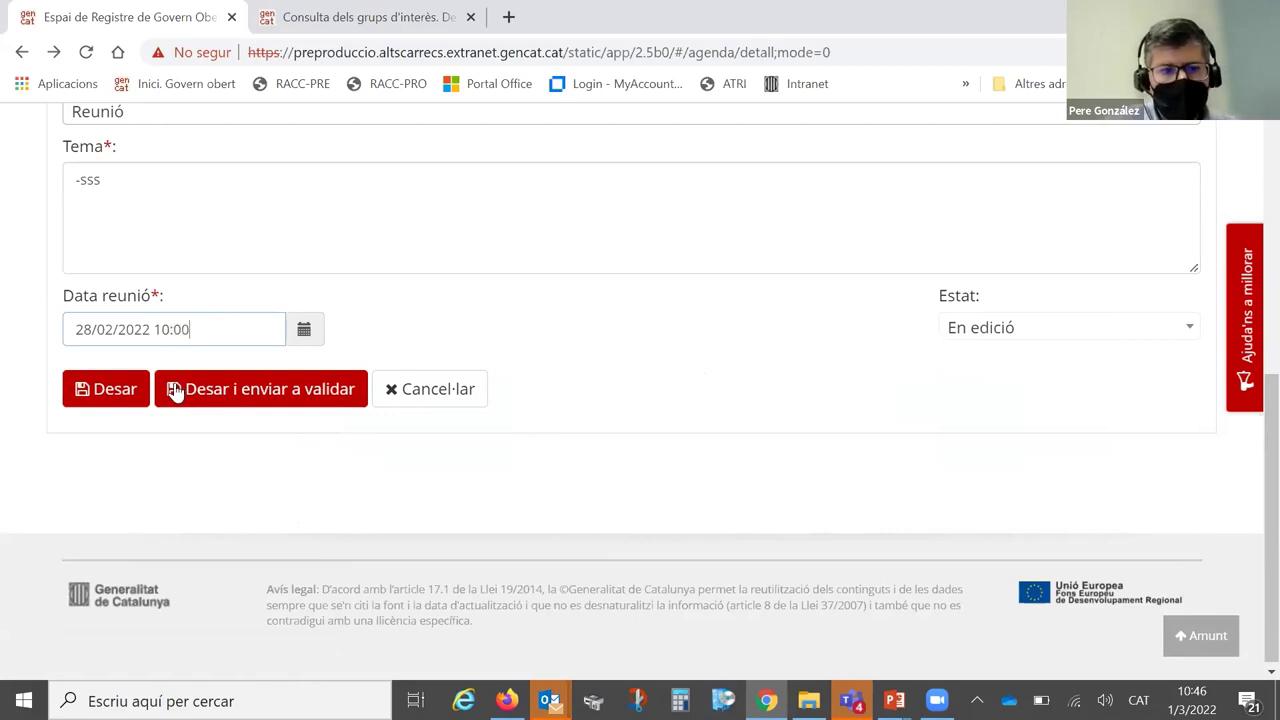
click(104, 395)
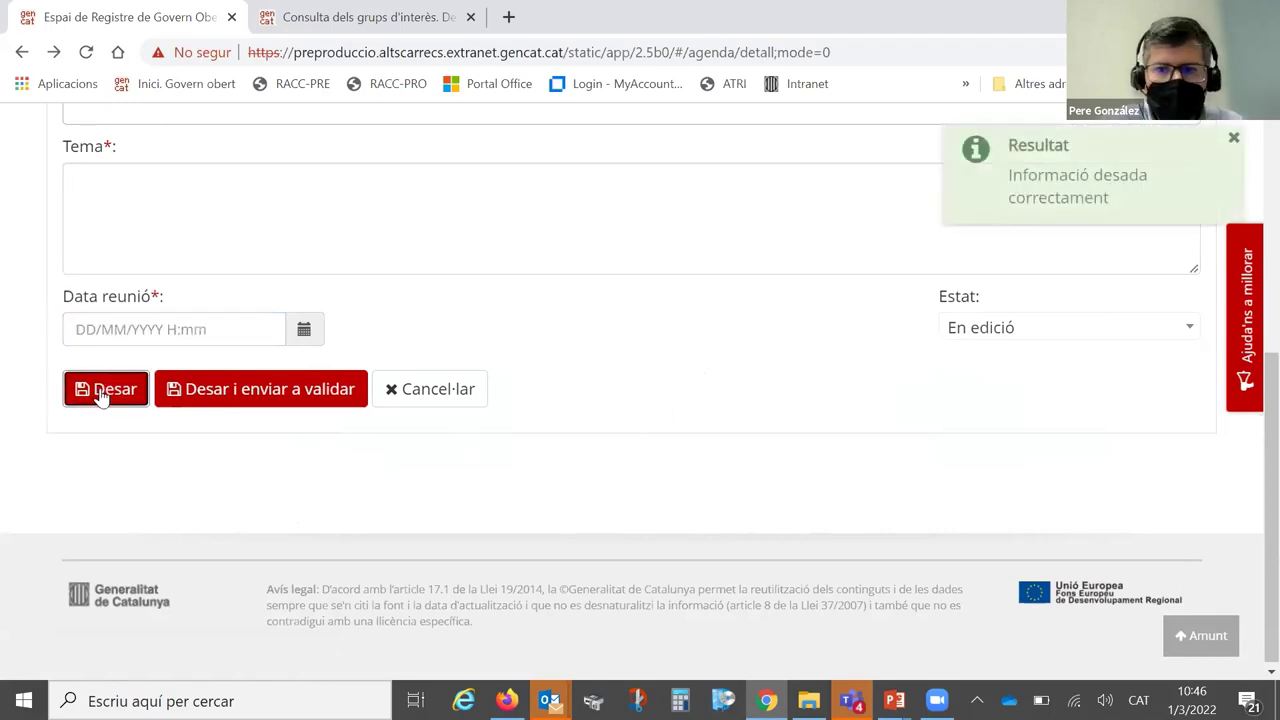
scroll(1250, 400, up, 1)
scroll(1248, 385, up, 3)
scroll(1248, 385, down, 2)
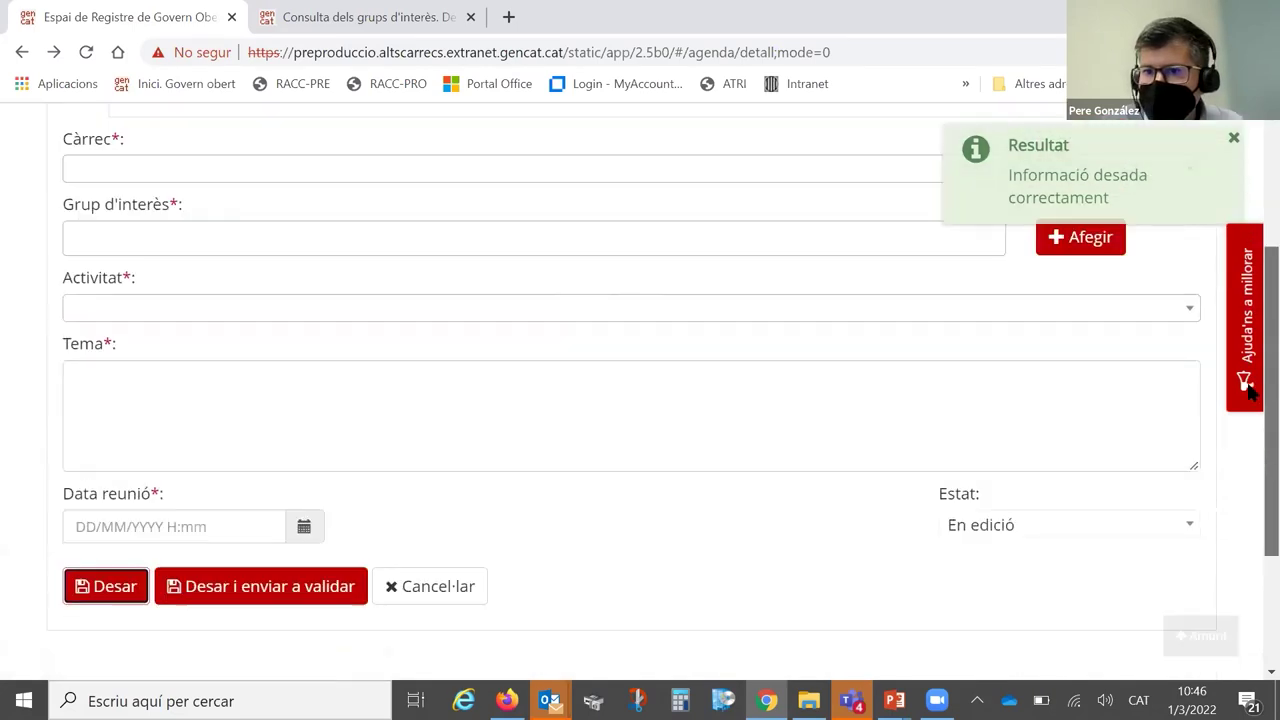
scroll(1248, 390, down, 2)
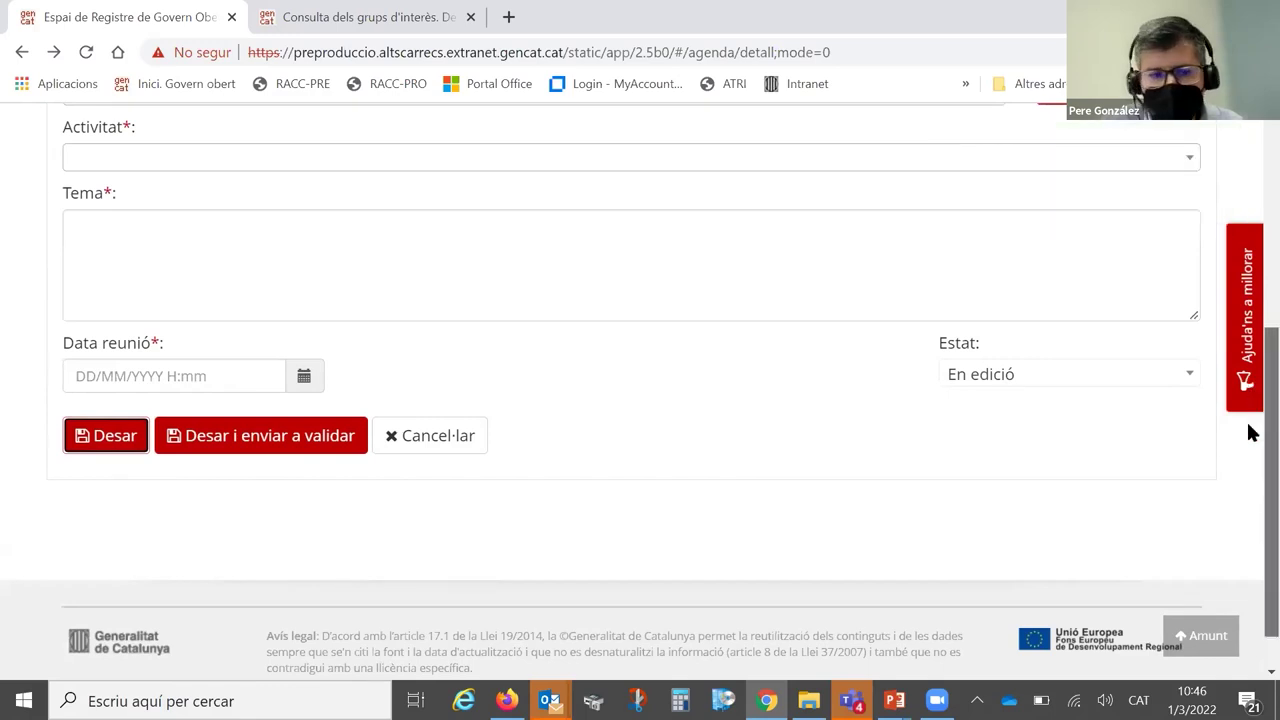
scroll(1249, 429, up, 4)
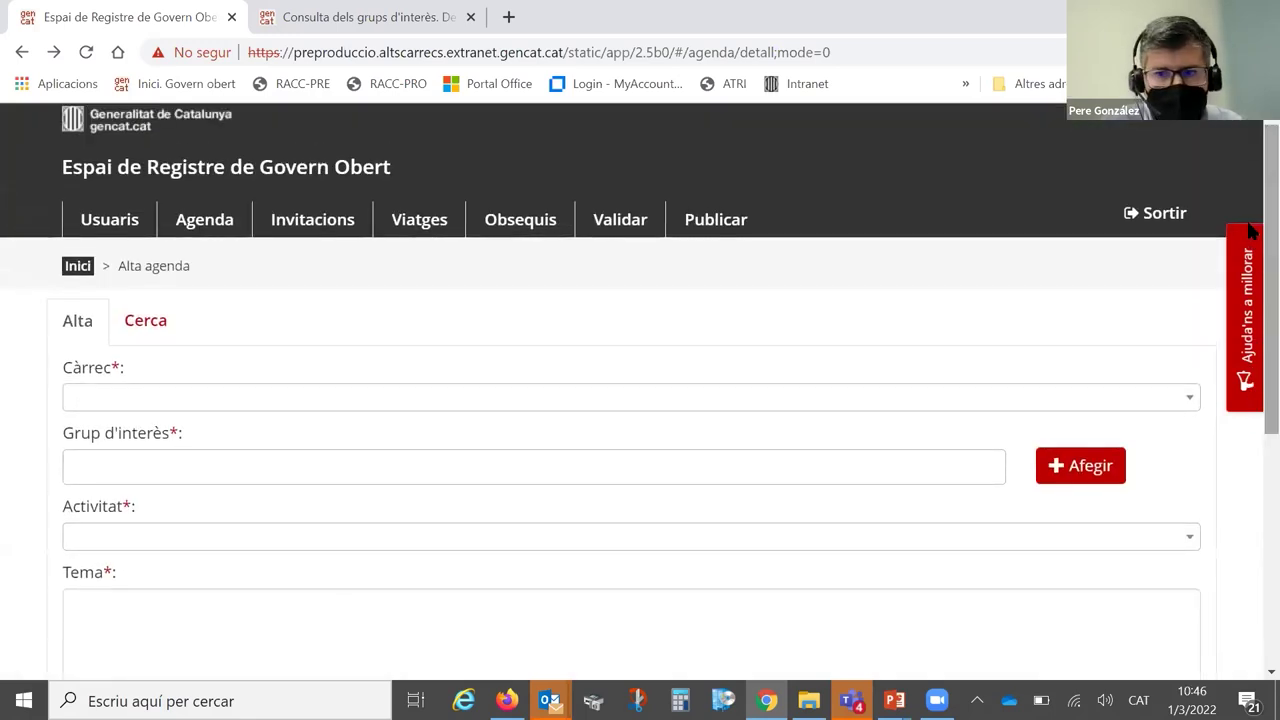
scroll(1249, 240, down, 3)
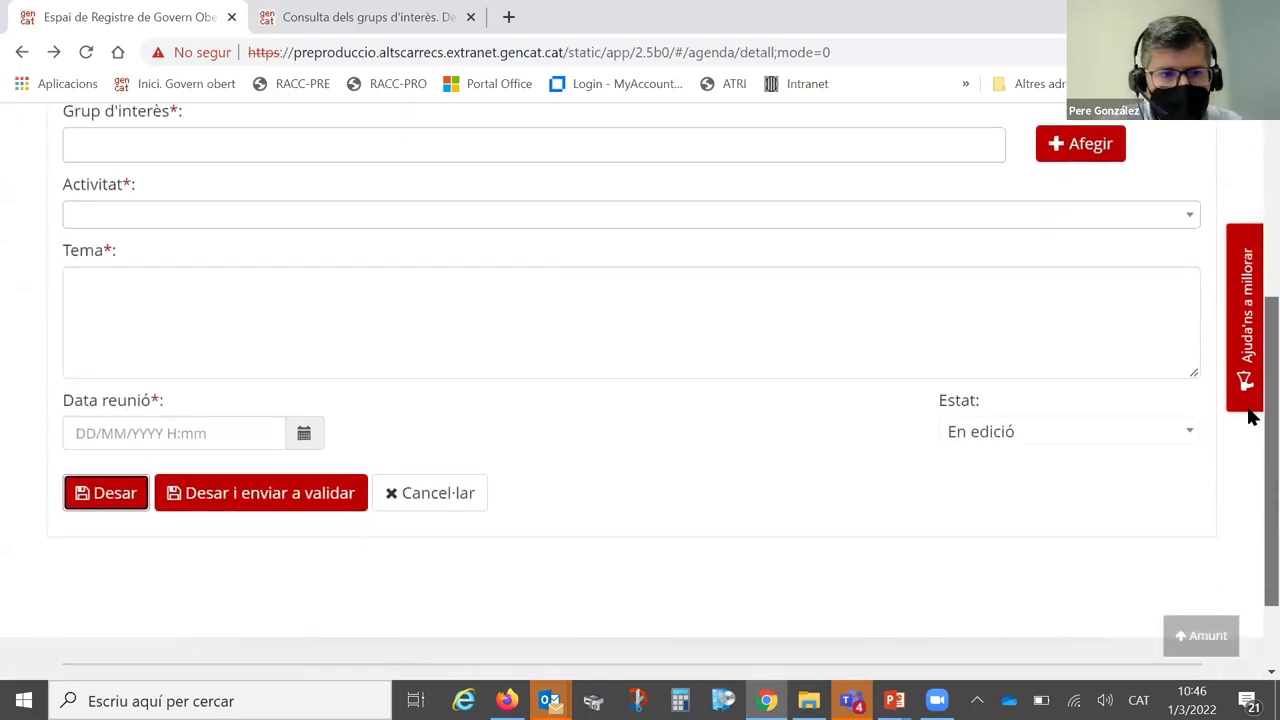
Search the agenda entries without any filter and open the 28/02/2022 10:00 meeting with Fundació AAVV St. Boi
scroll(1249, 240, up, 3)
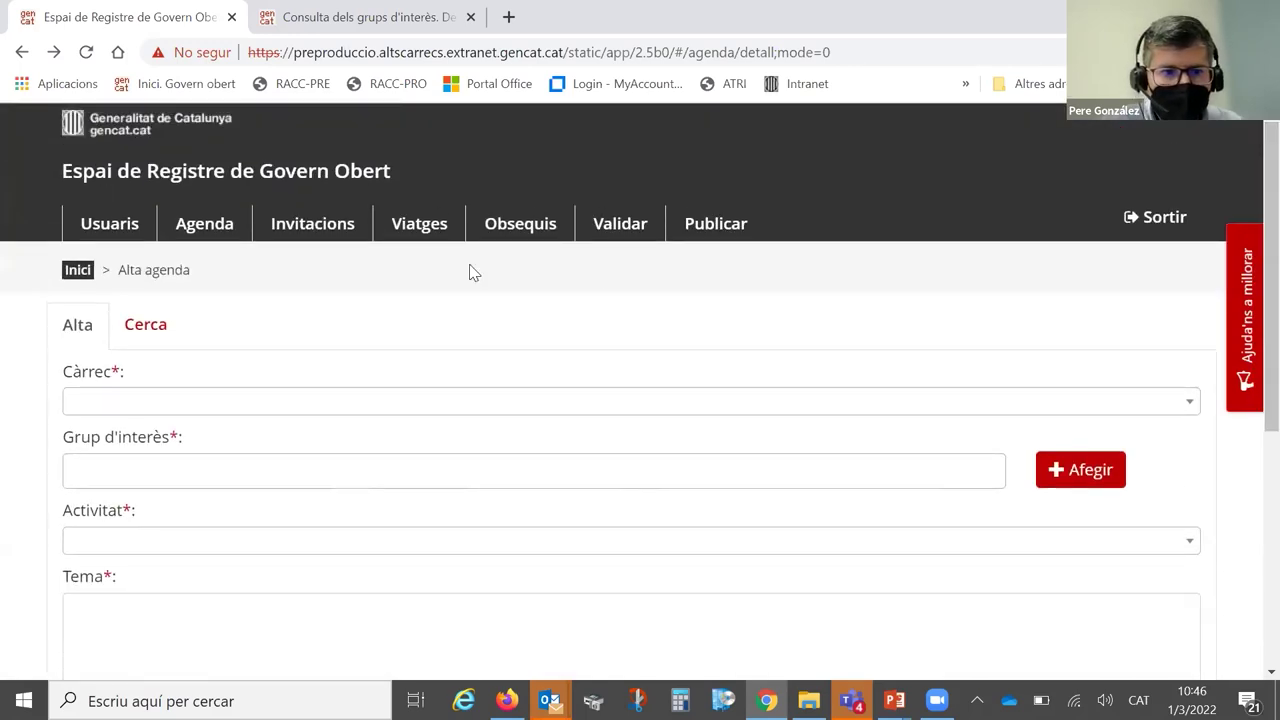
click(144, 327)
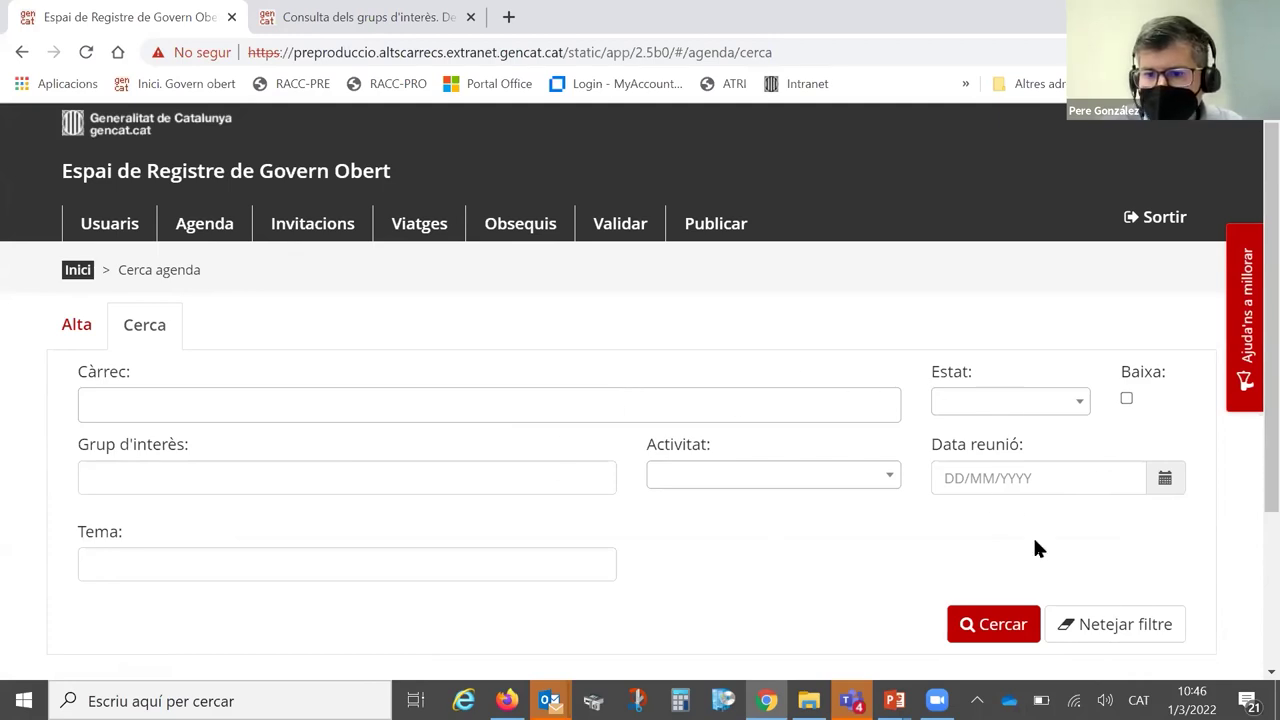
click(985, 625)
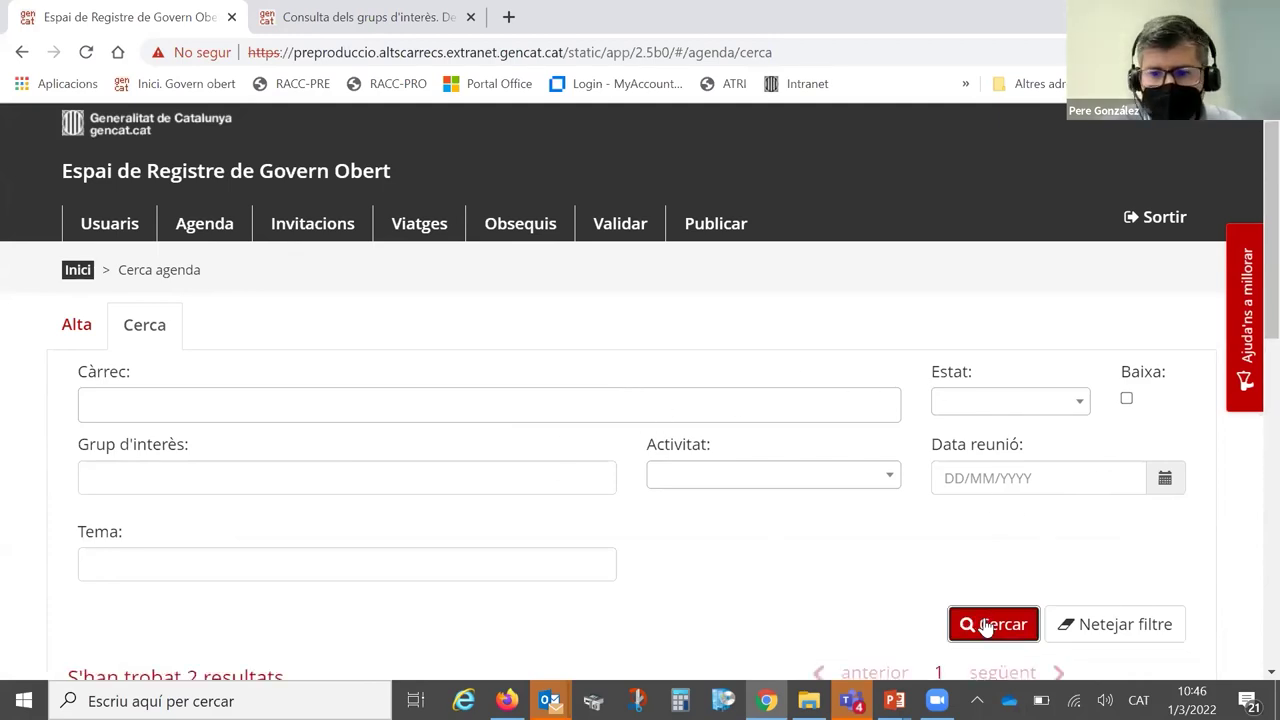
scroll(1250, 305, down, 6)
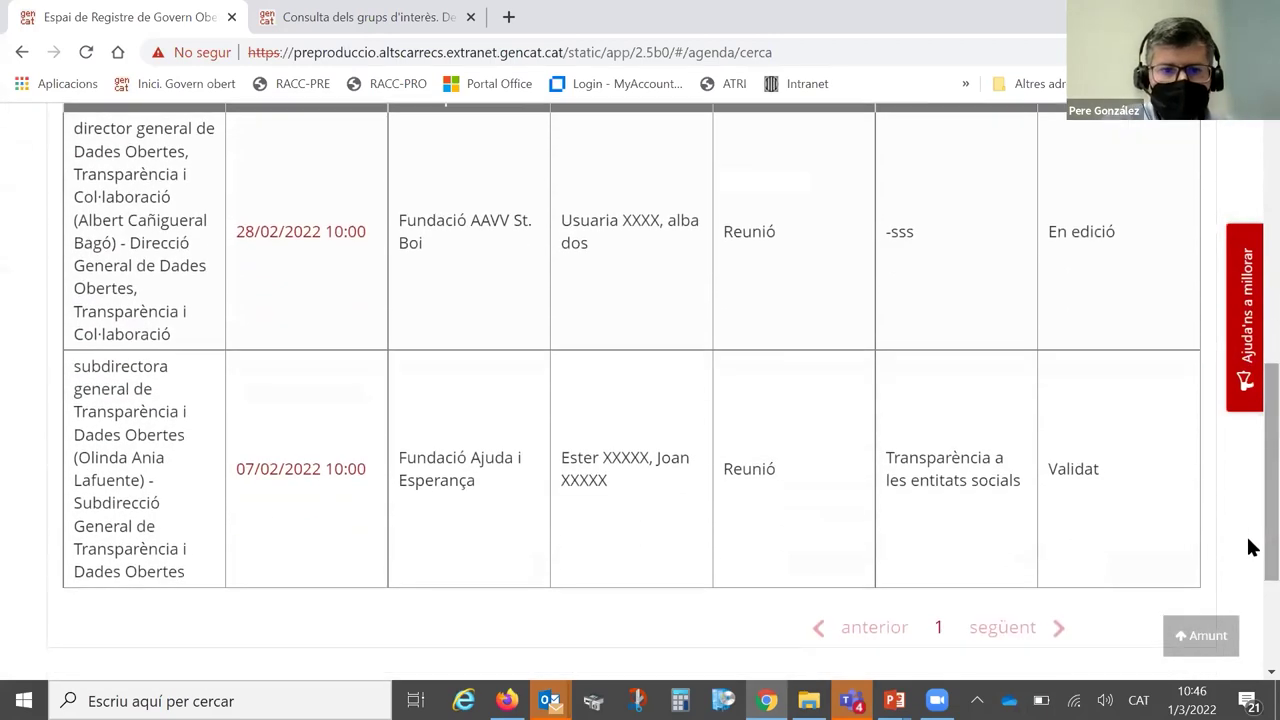
click(298, 231)
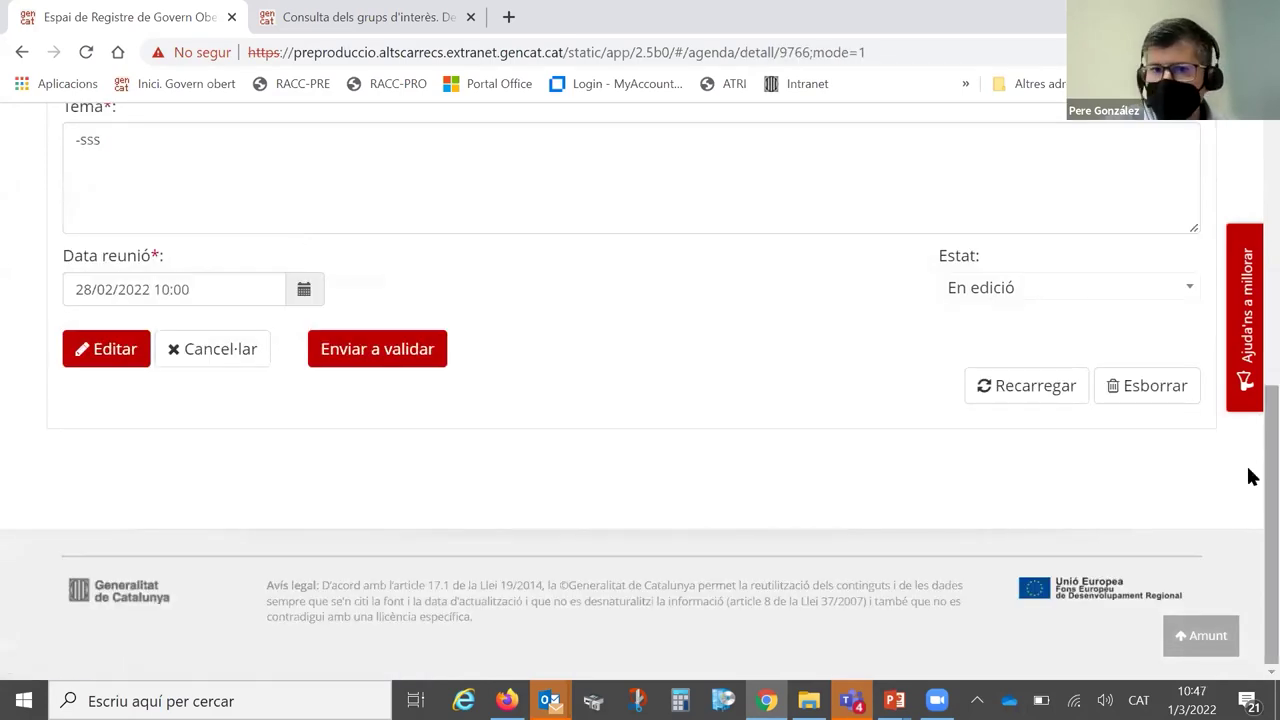
scroll(1250, 400, up, 1)
scroll(1250, 400, up, 2)
scroll(980, 369, down, 1)
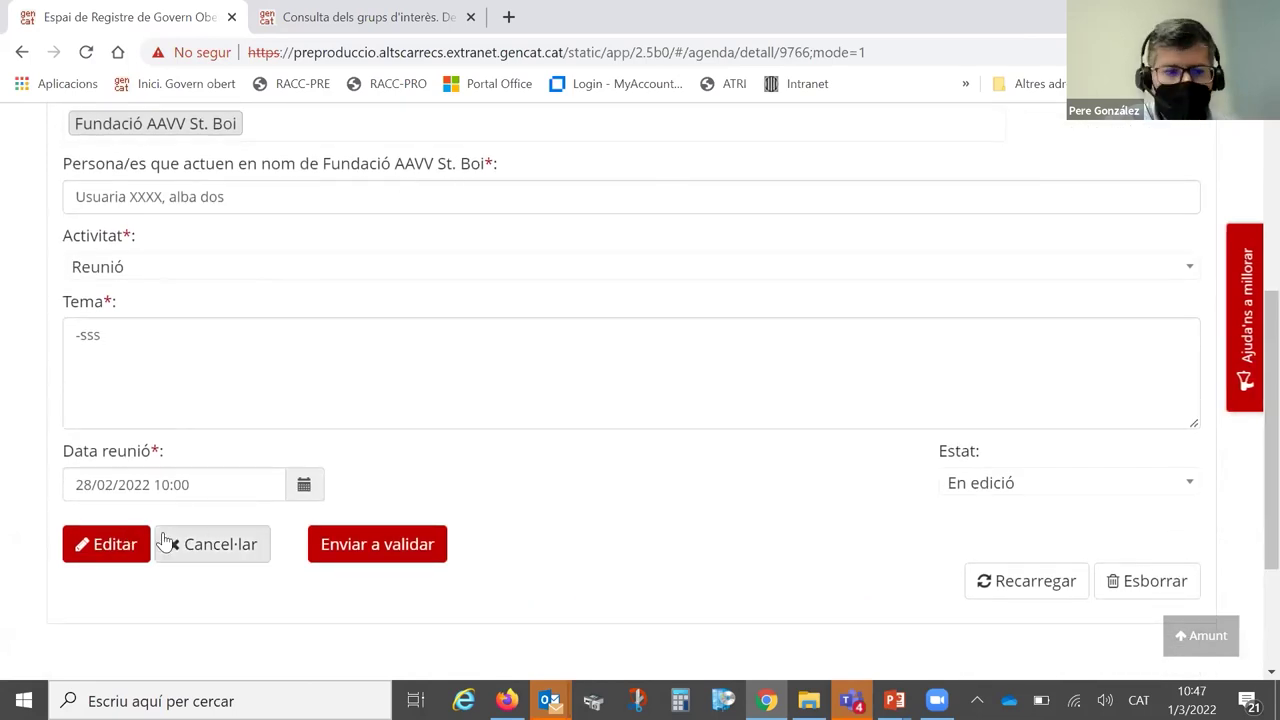
Start editing the meeting, clear its date and select 28 February 2022 in the calendar
click(105, 548)
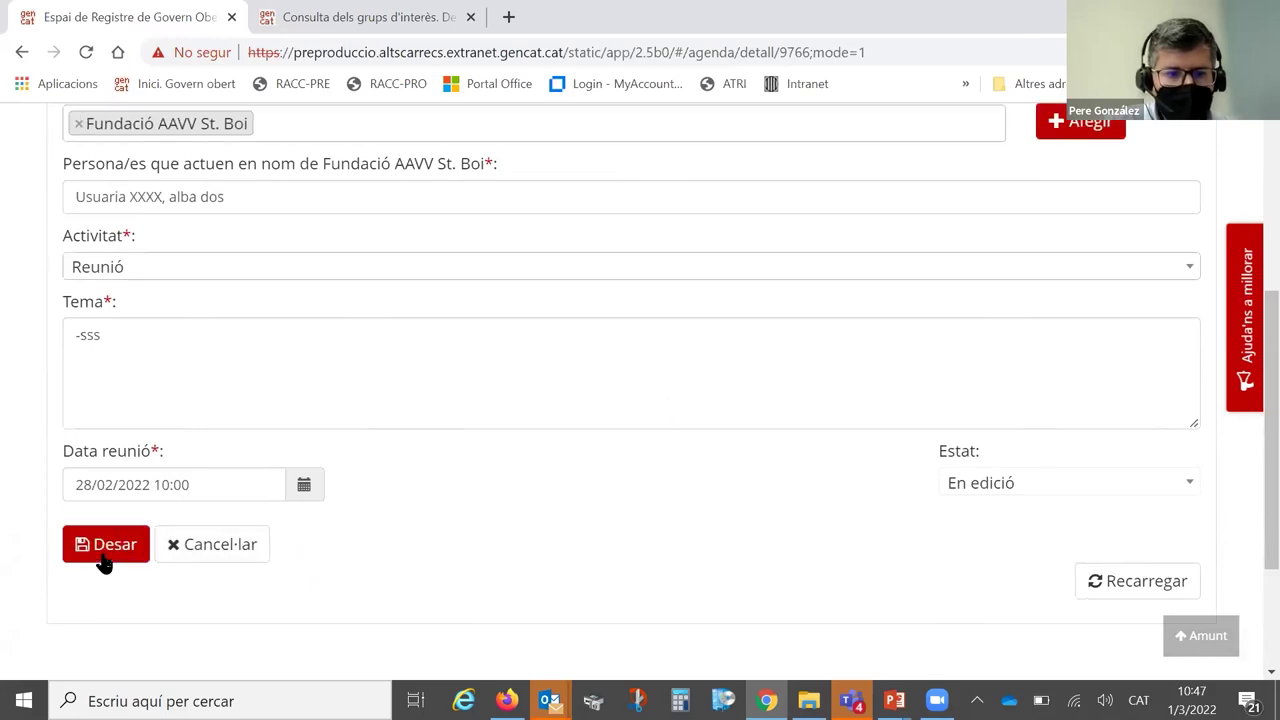
click(305, 489)
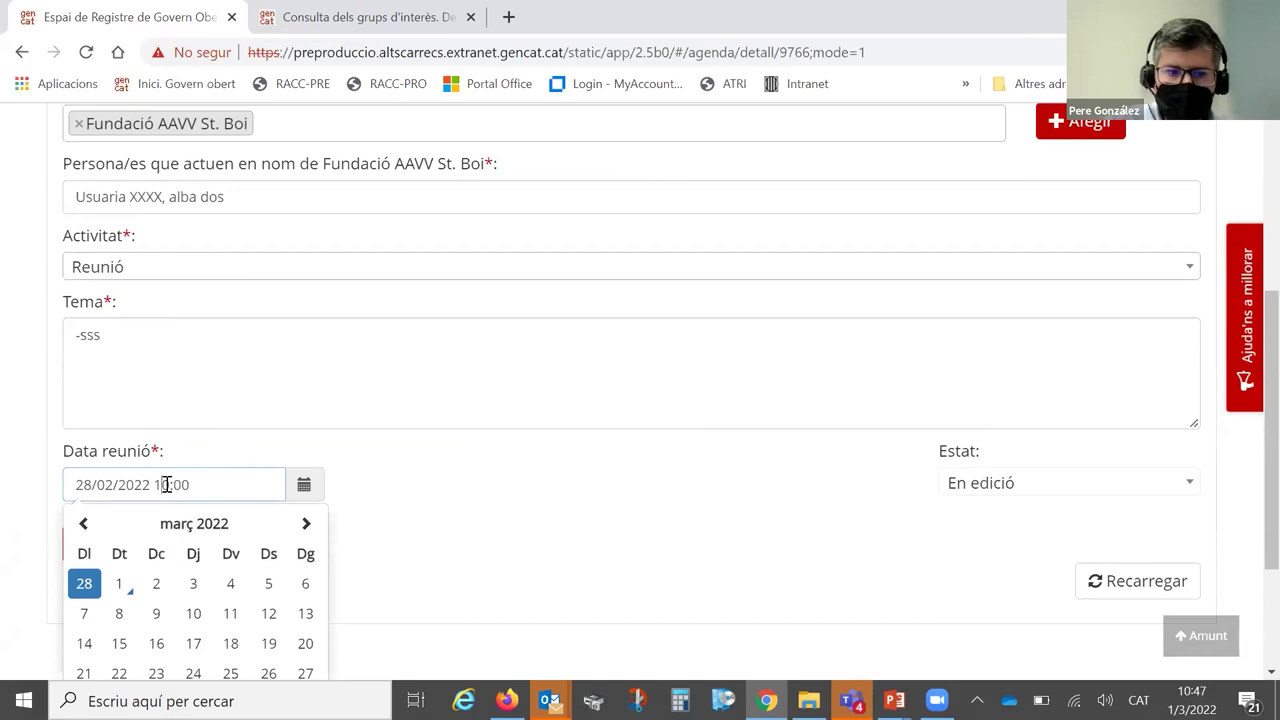
key(ctrl+a)
key(BackSpace)
text(1)
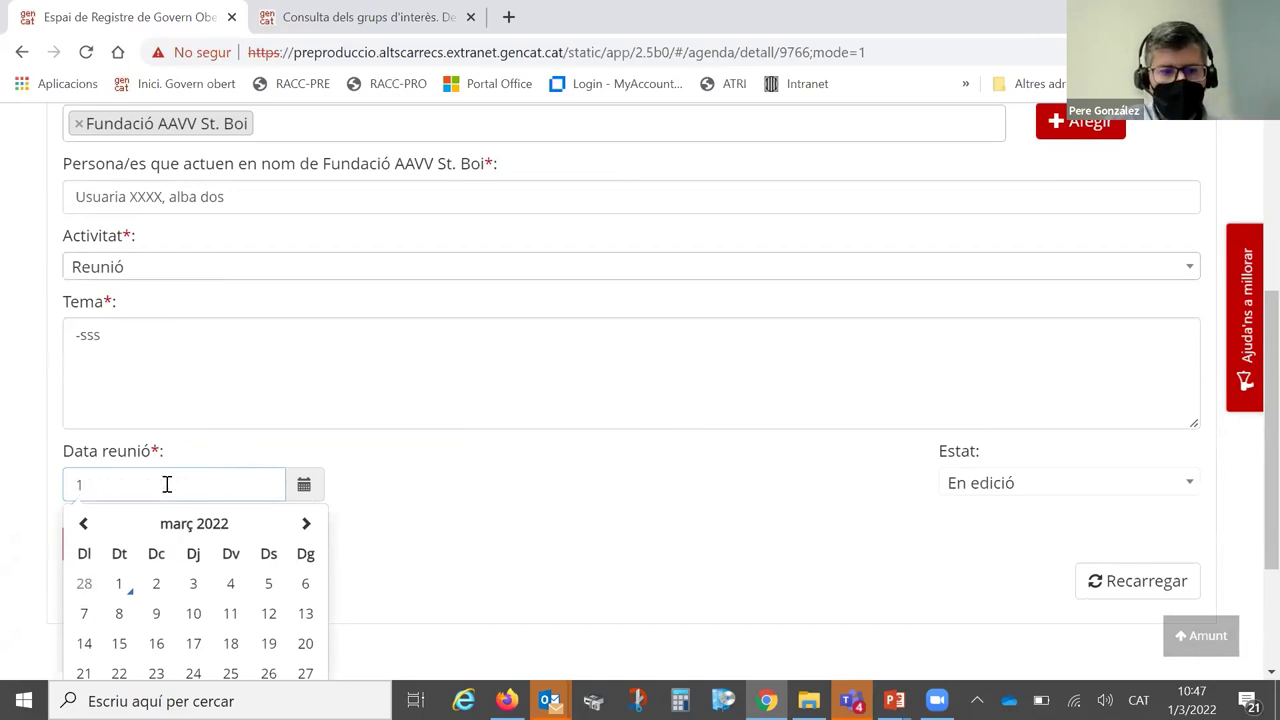
click(85, 588)
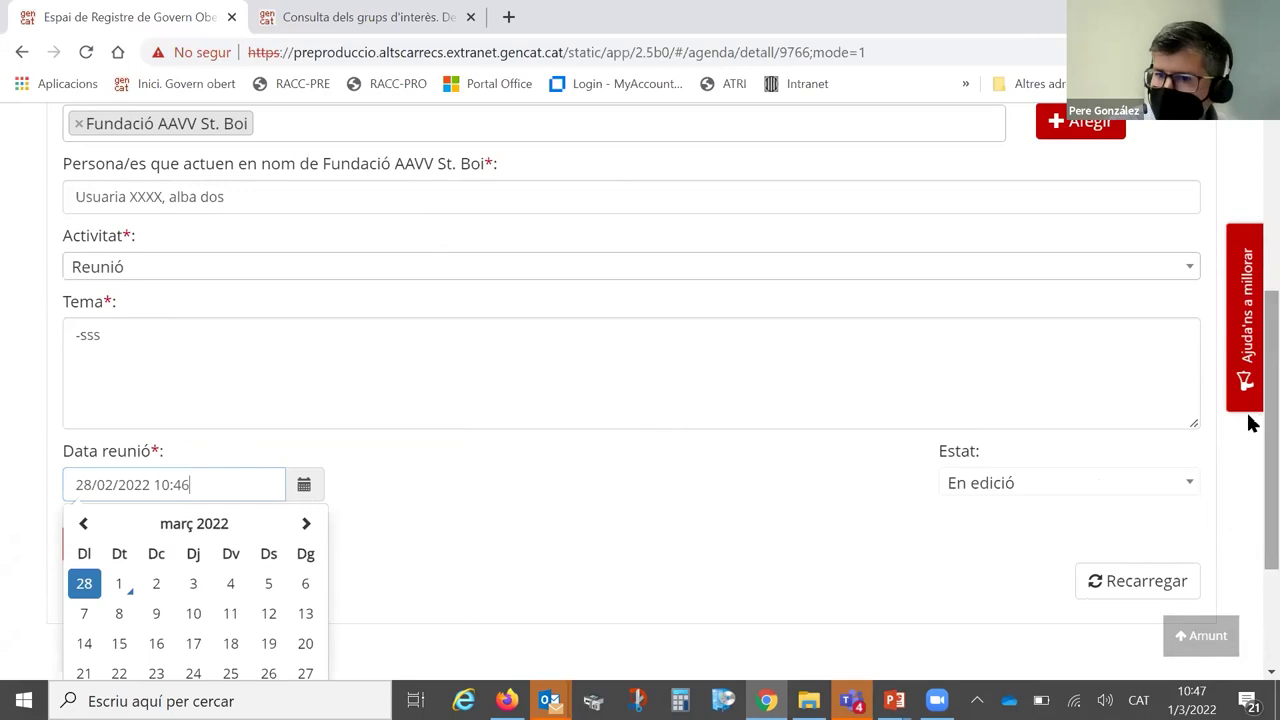
drag(1271, 428, 1268, 514)
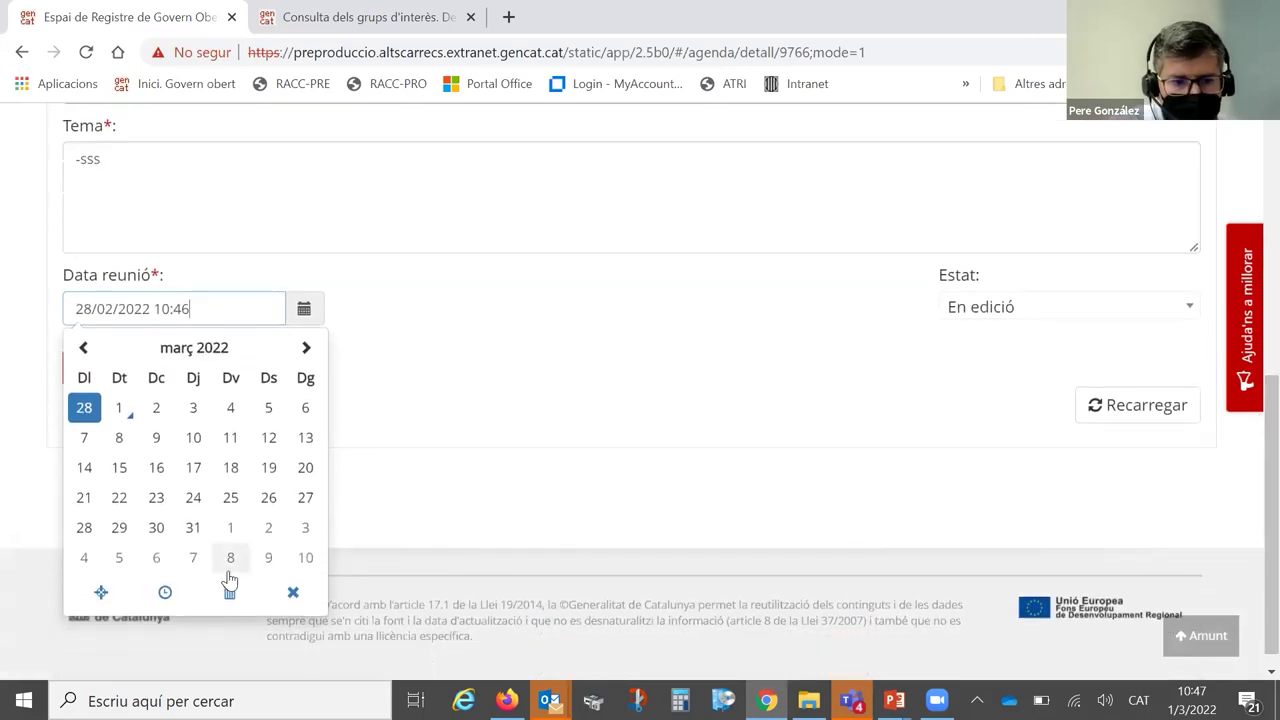
Set the meeting time to 11:35 and save the edited agenda entry
click(167, 593)
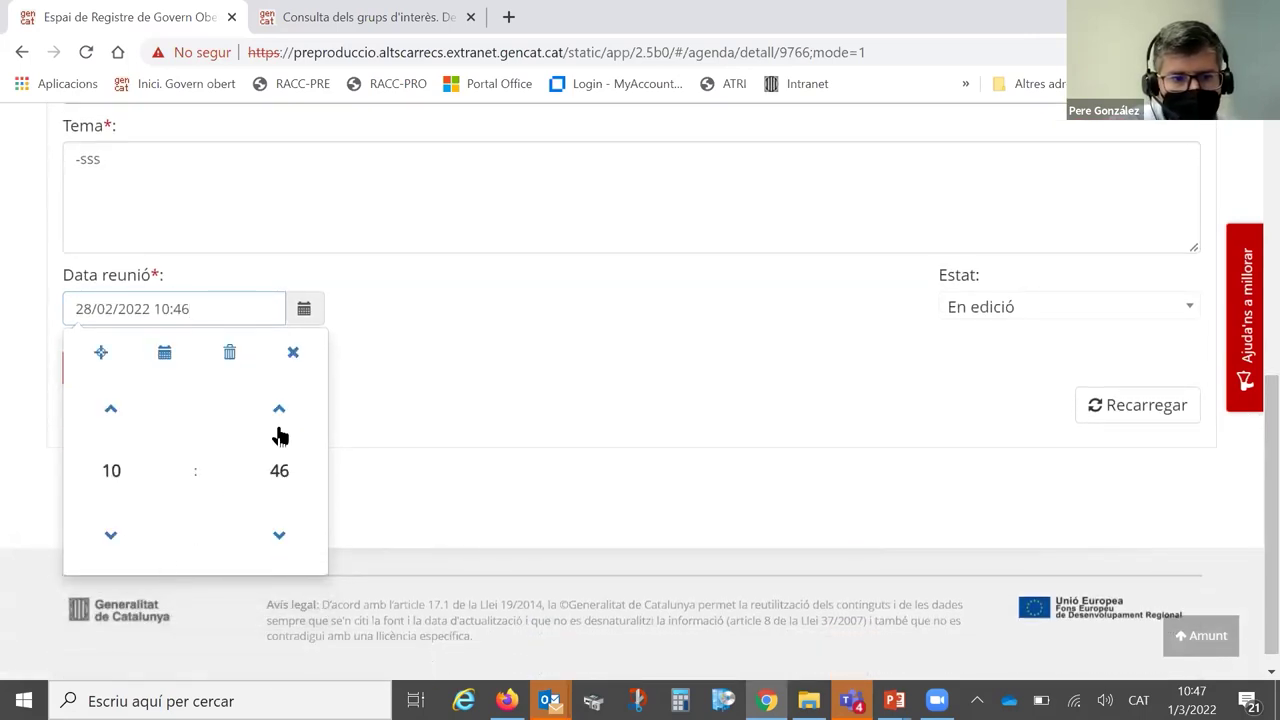
click(280, 540)
click(280, 540)
click(280, 540)
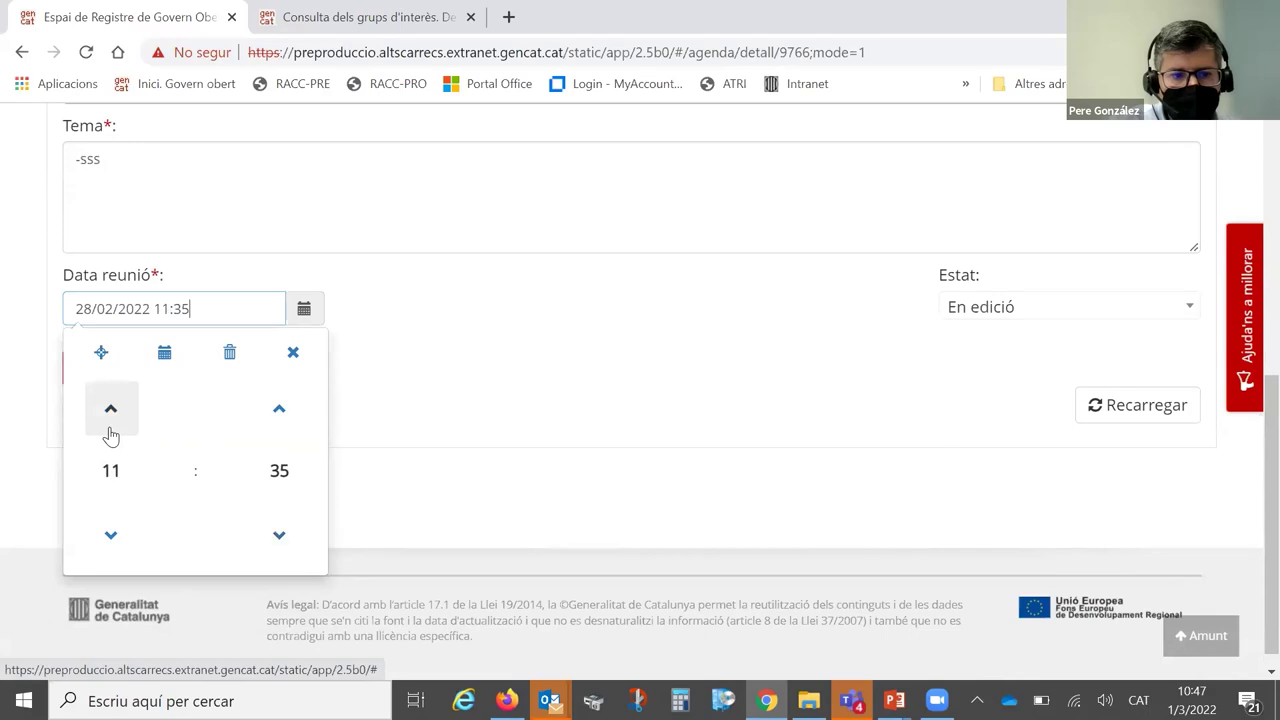
click(431, 381)
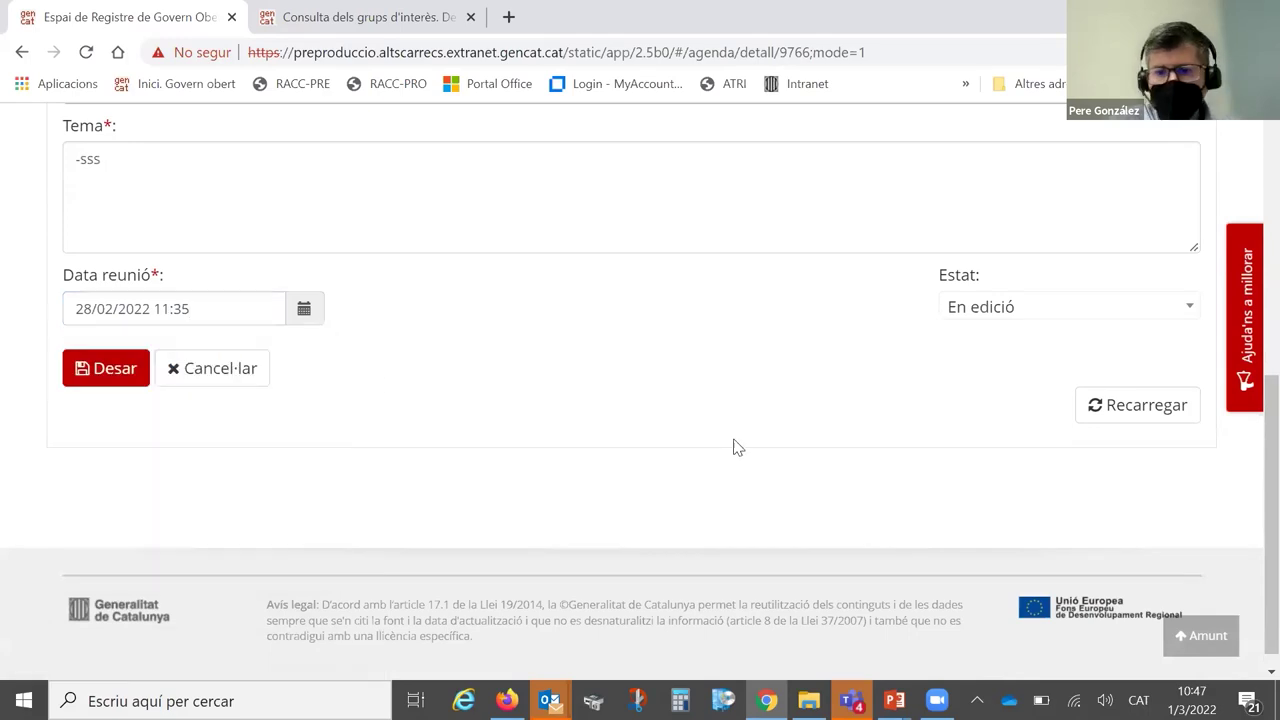
click(105, 370)
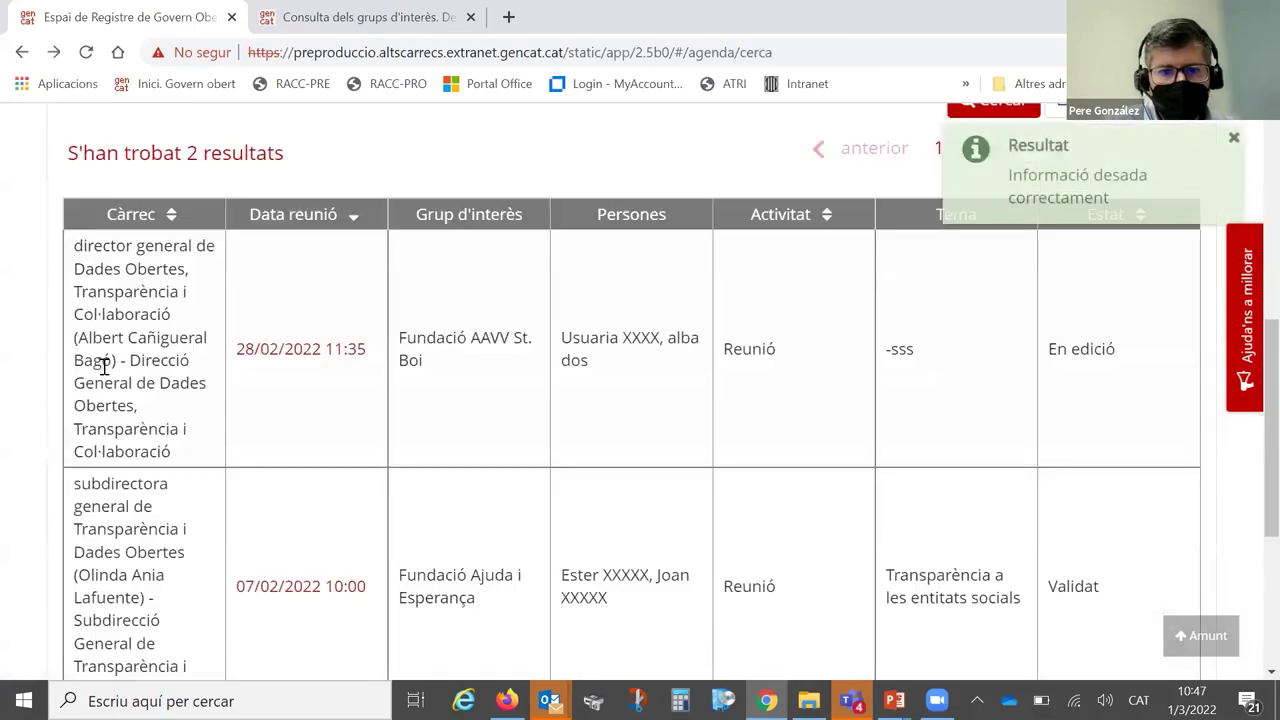
Reopen the Fundació AAVV St. Boi meeting from the results and send it for validation, accepting the confirmation
click(311, 348)
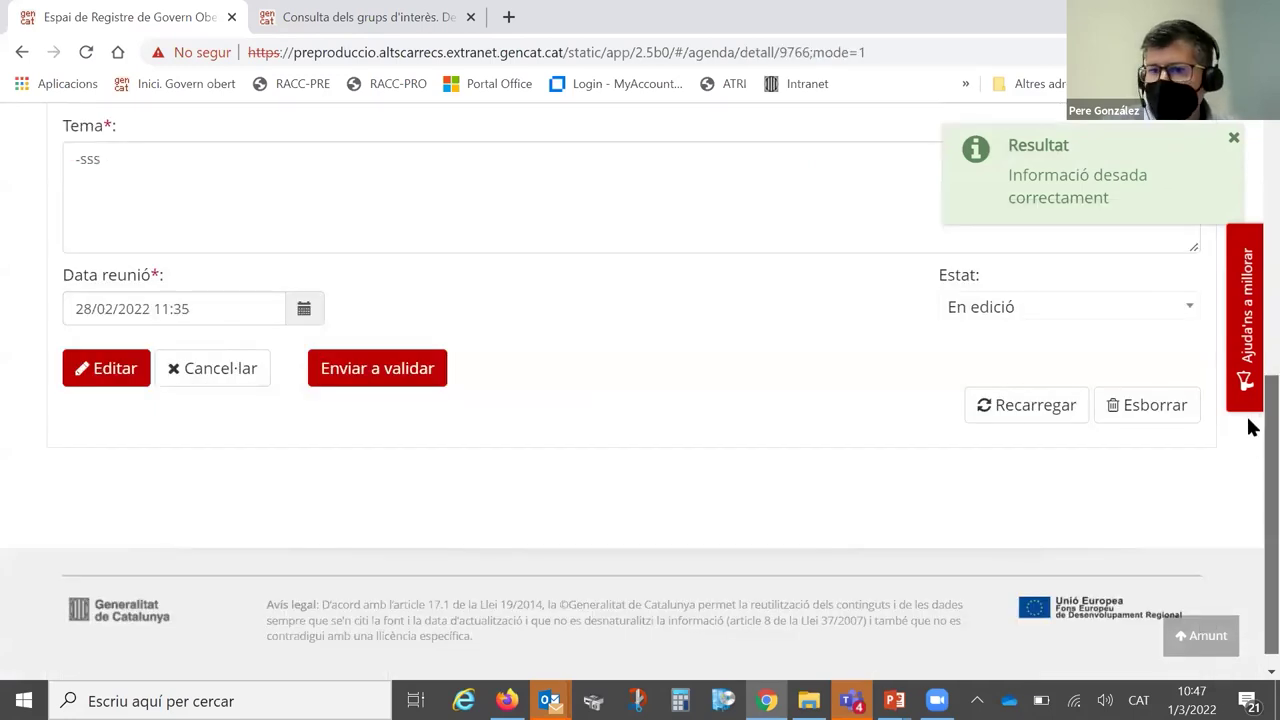
scroll(1250, 365, up, 2)
scroll(1250, 365, up, 2)
scroll(1137, 337, down, 2)
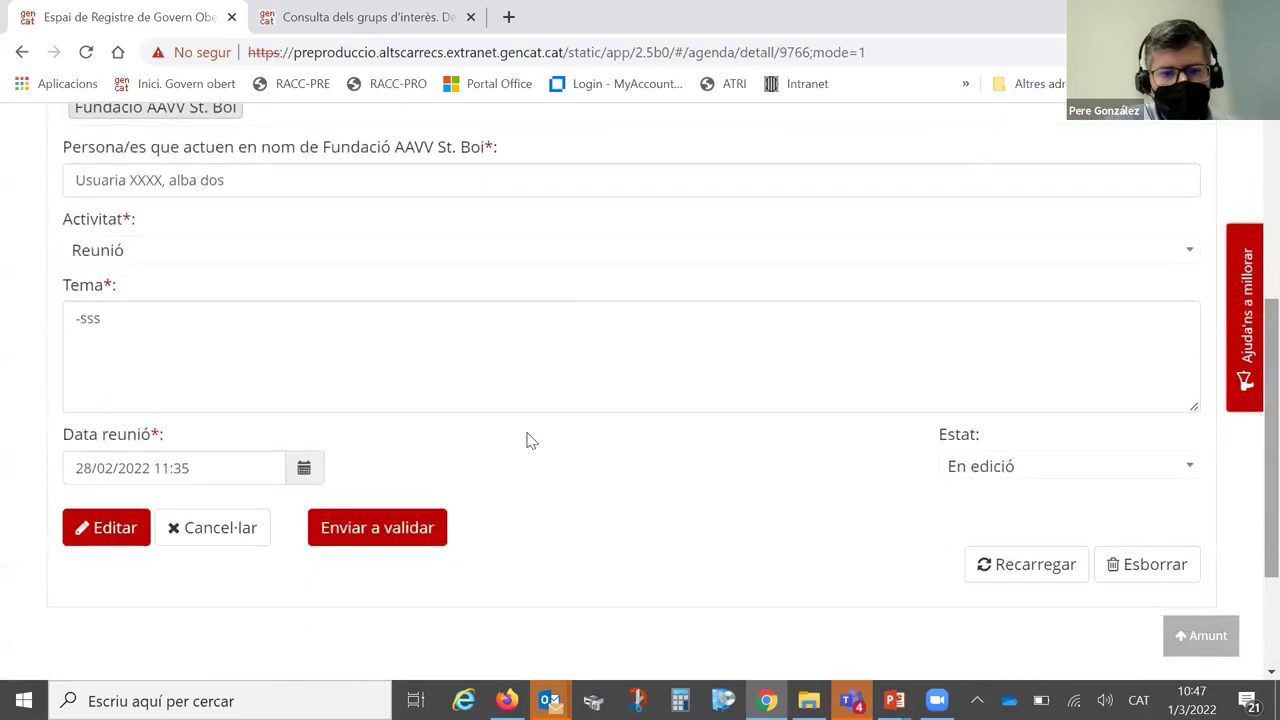
click(374, 530)
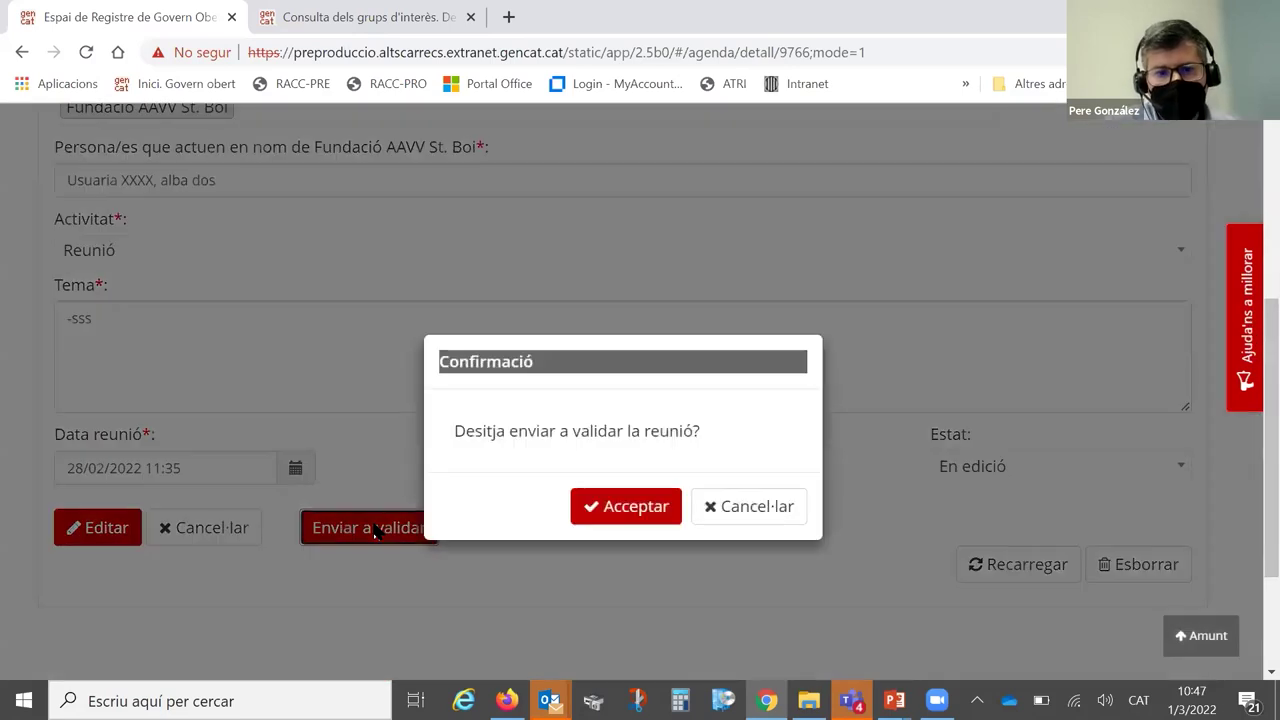
click(628, 512)
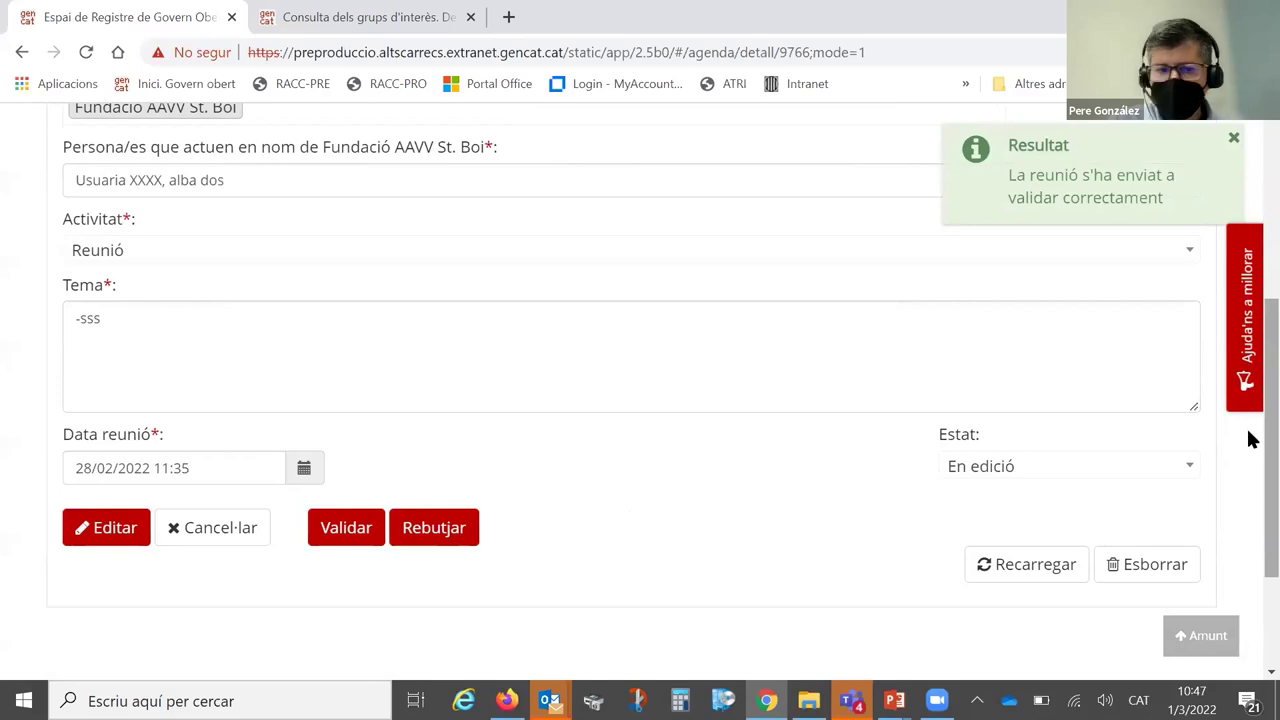
drag(1249, 414, 1250, 262)
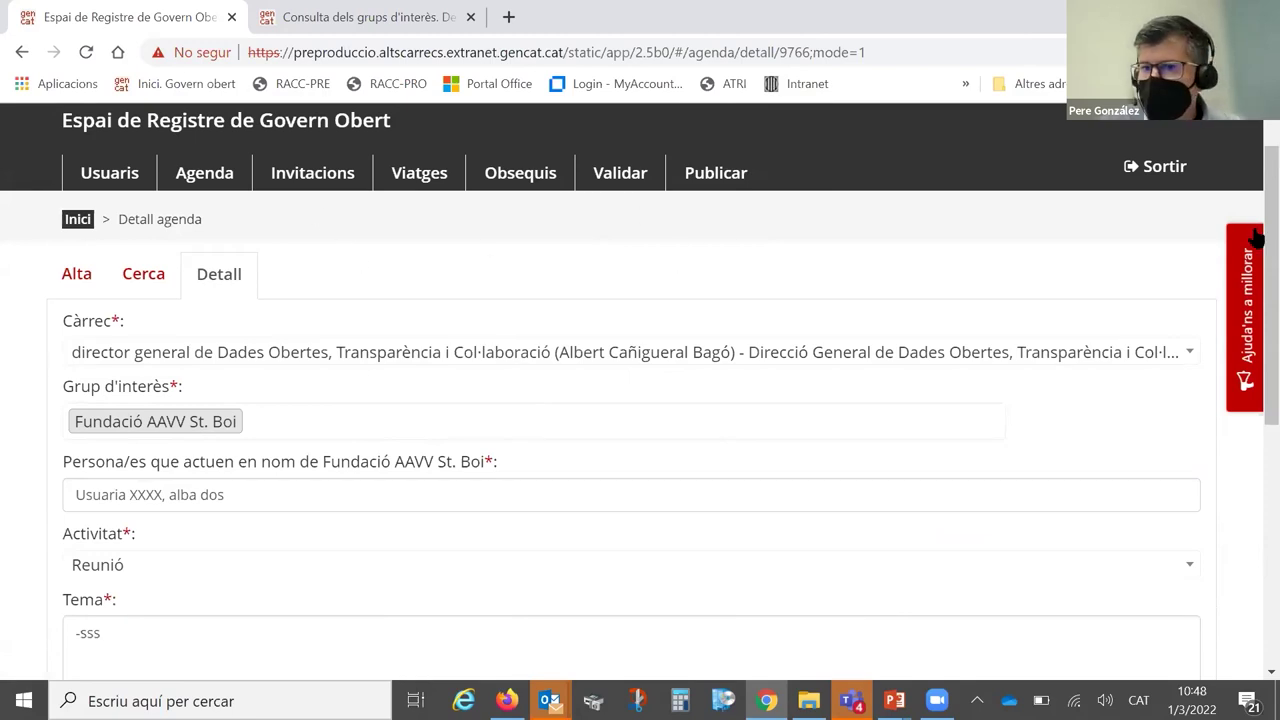
scroll(1250, 255, down, 3)
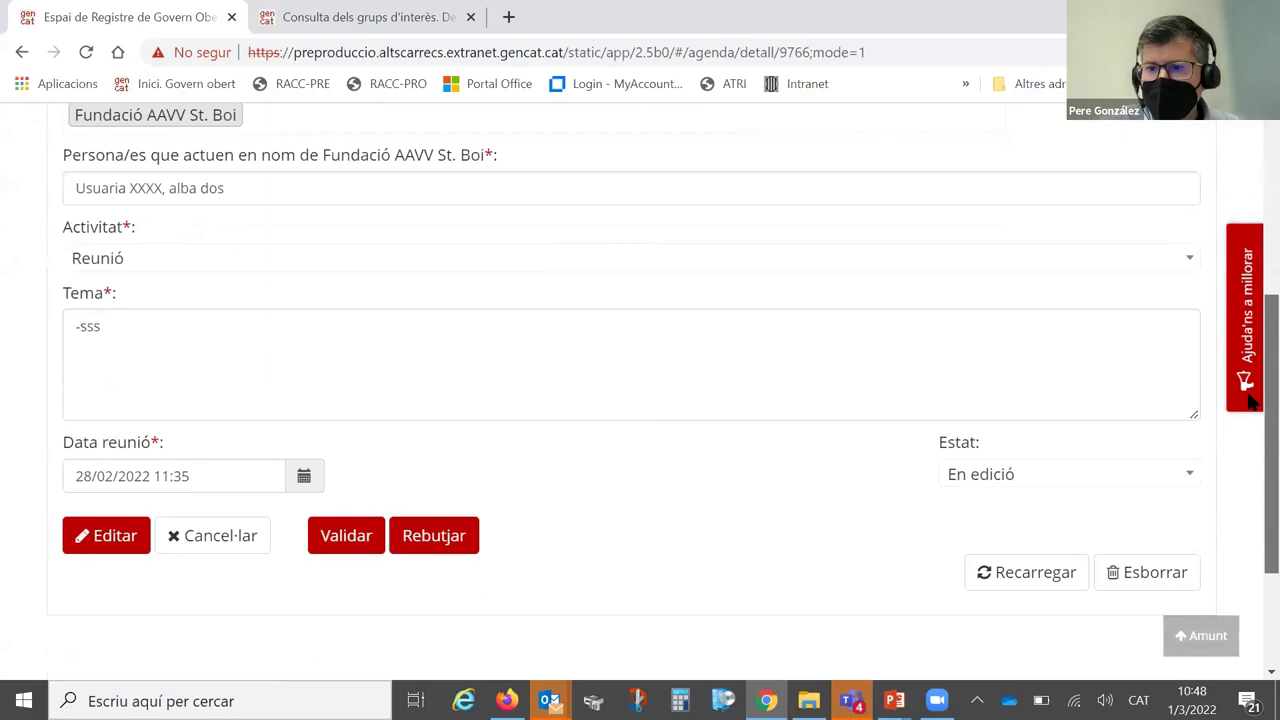
scroll(1250, 245, up, 3)
scroll(1250, 300, down, 4)
Open the registration form for a new invitation and look over its fields
scroll(1249, 434, up, 4)
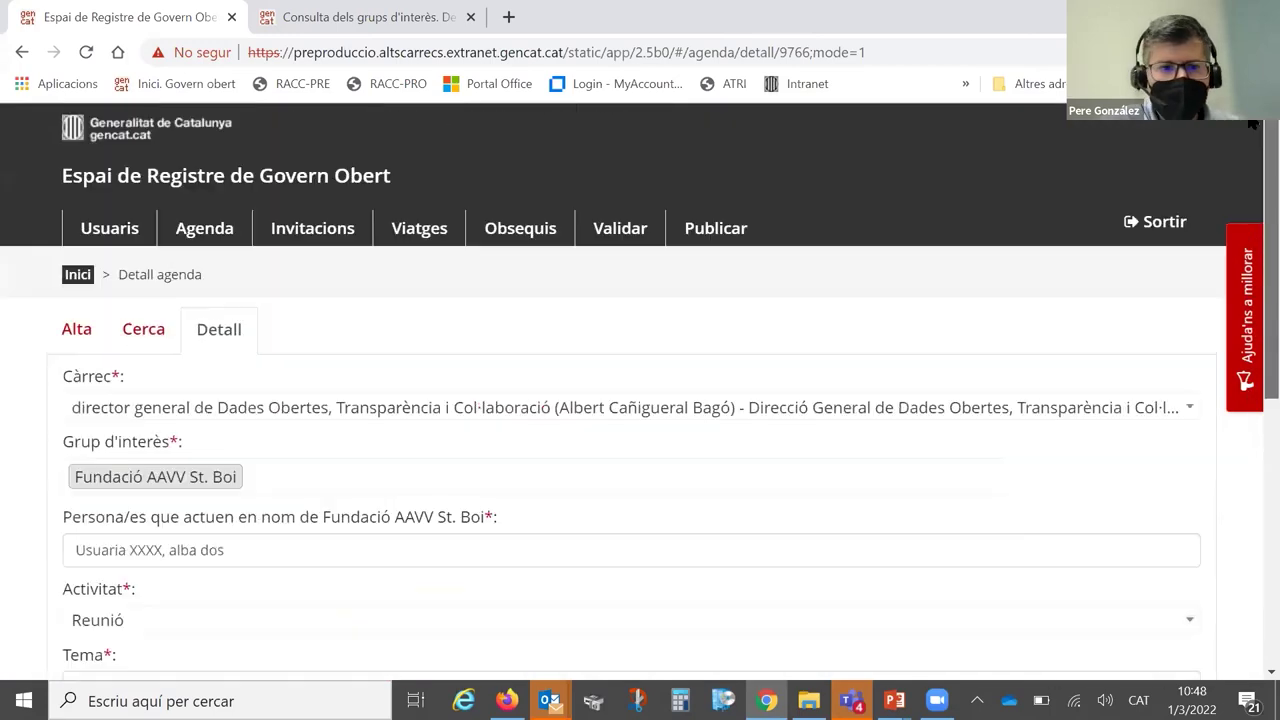
click(312, 231)
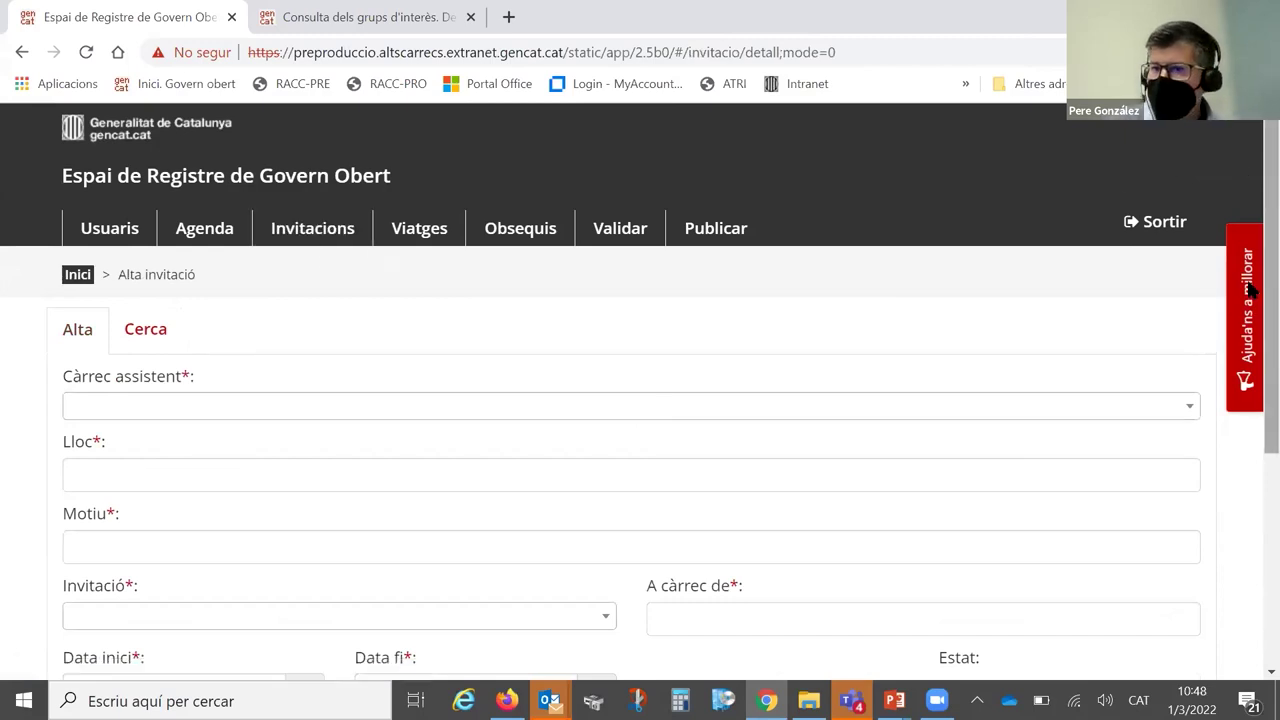
scroll(1250, 400, down, 2)
scroll(1250, 400, up, 1)
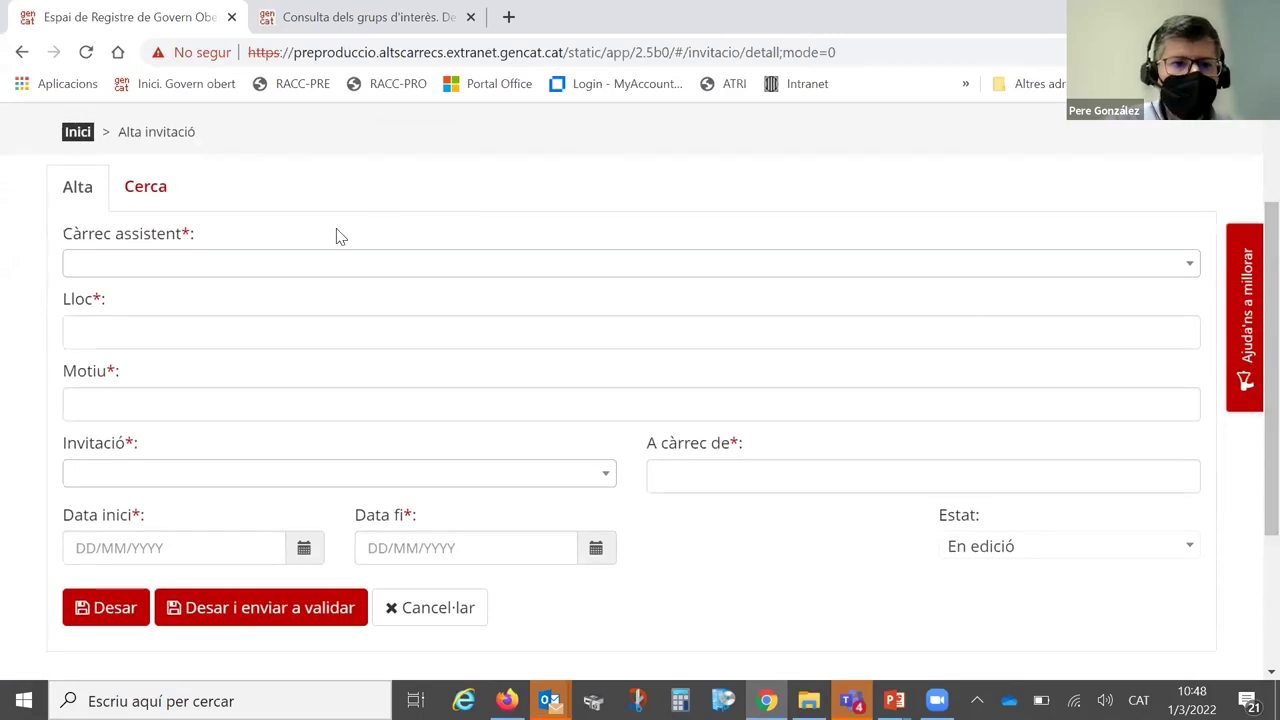
Examine the attending-position options and the Lloc and Motiu fields of the invitation form
click(332, 265)
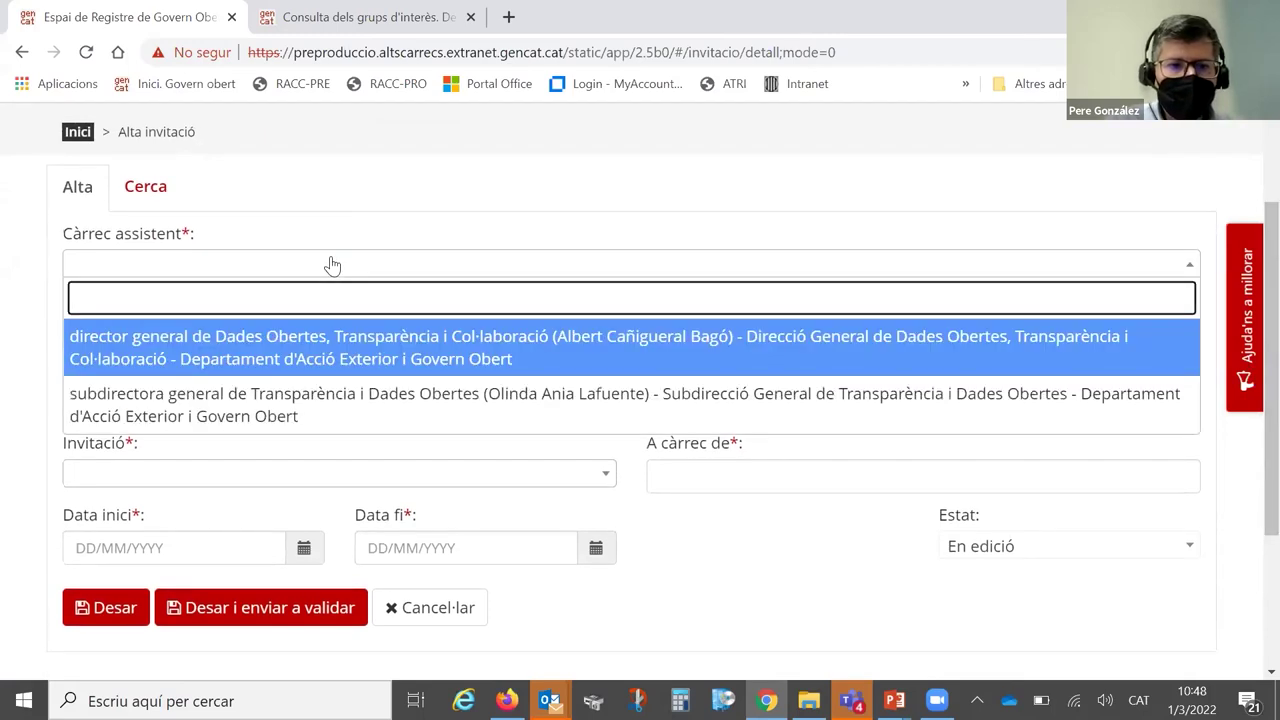
click(332, 265)
click(311, 327)
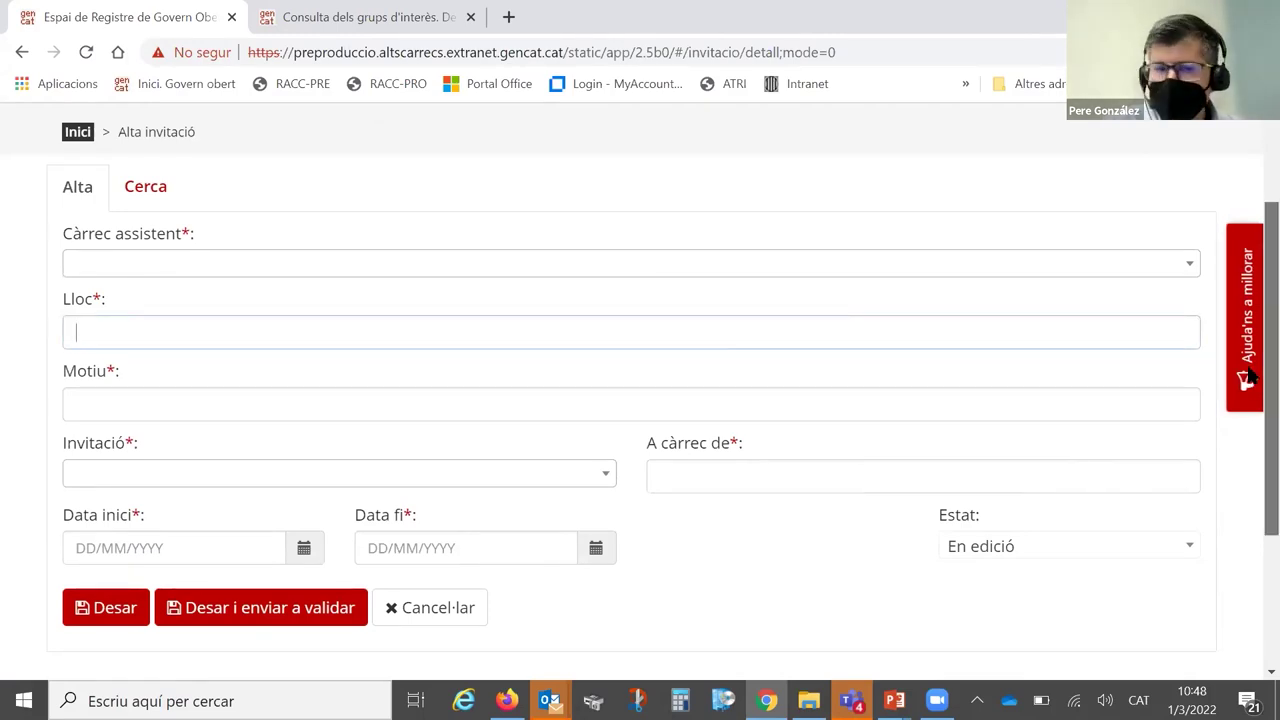
scroll(1250, 375, up, 2)
scroll(1250, 390, down, 3)
scroll(1250, 403, up, 1)
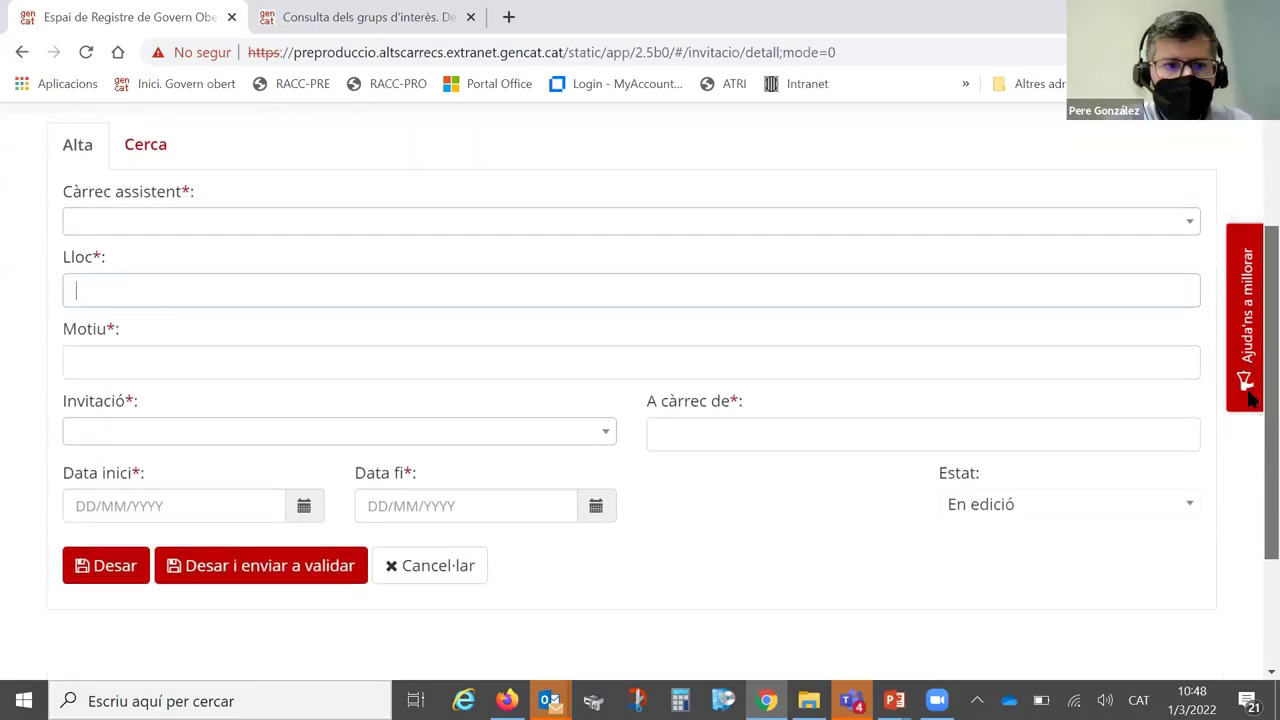
scroll(1250, 398, up, 1)
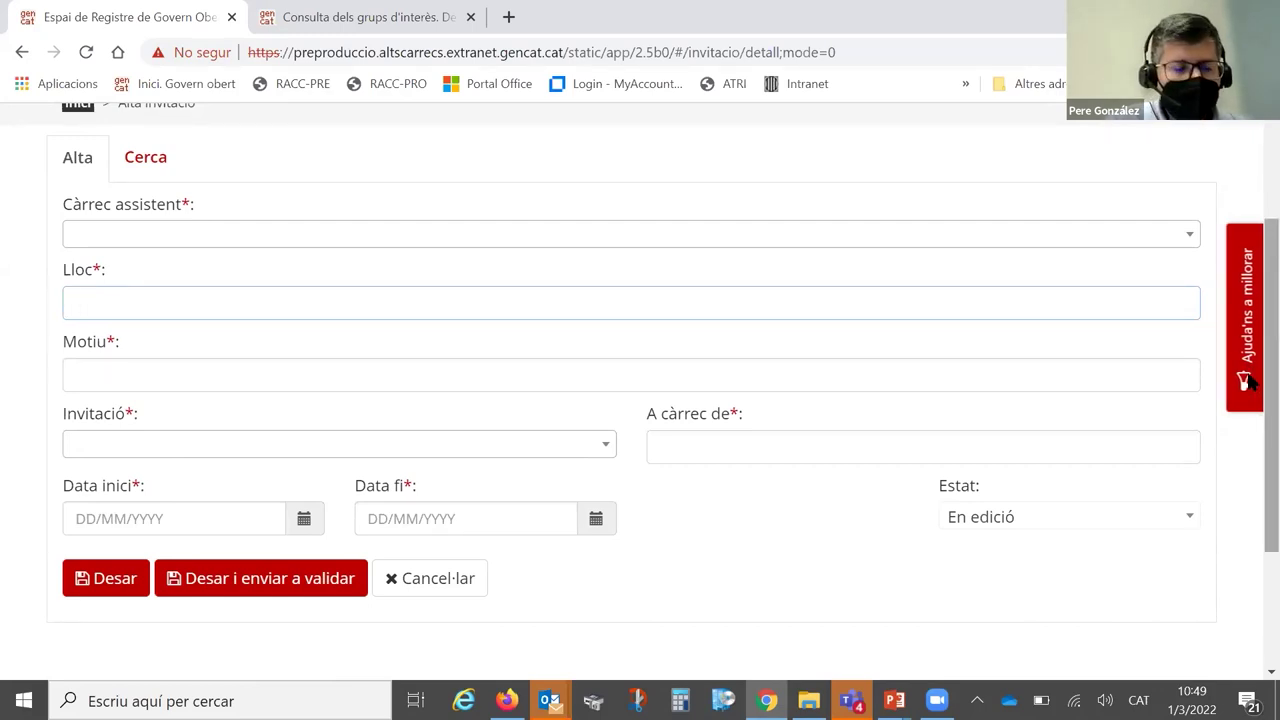
click(196, 376)
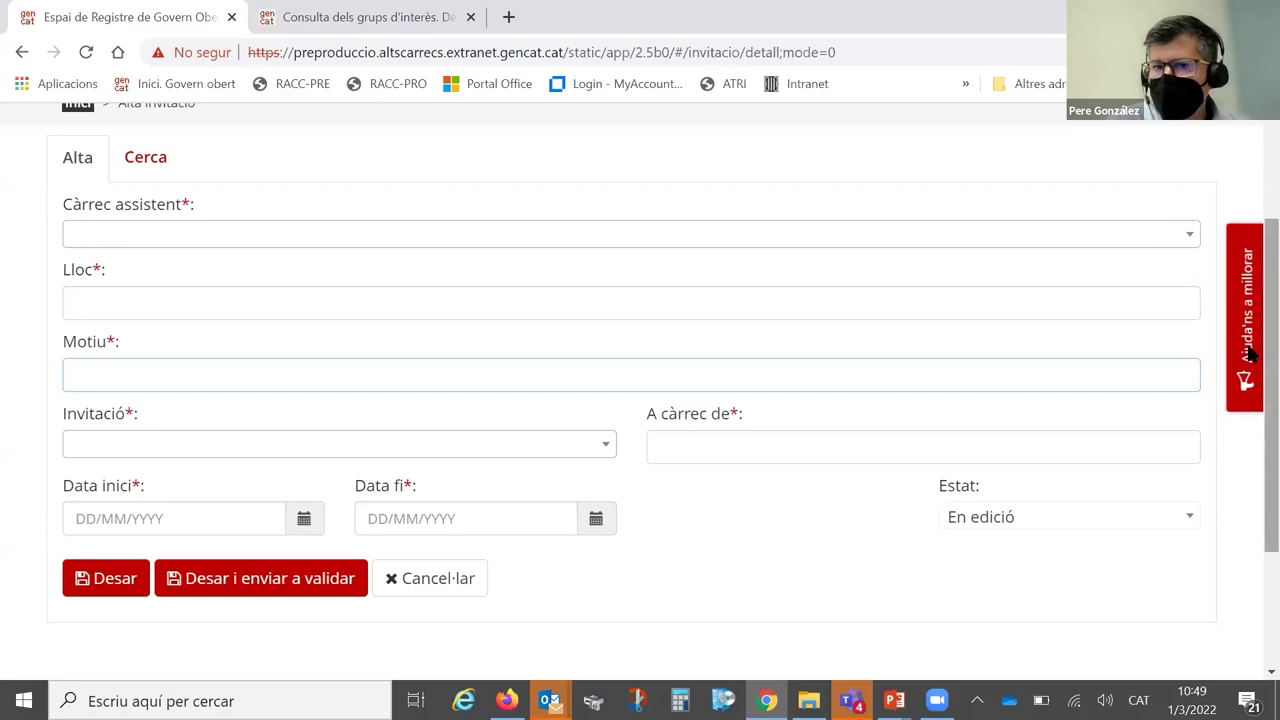
scroll(1250, 327, up, 1)
scroll(1250, 327, up, 2)
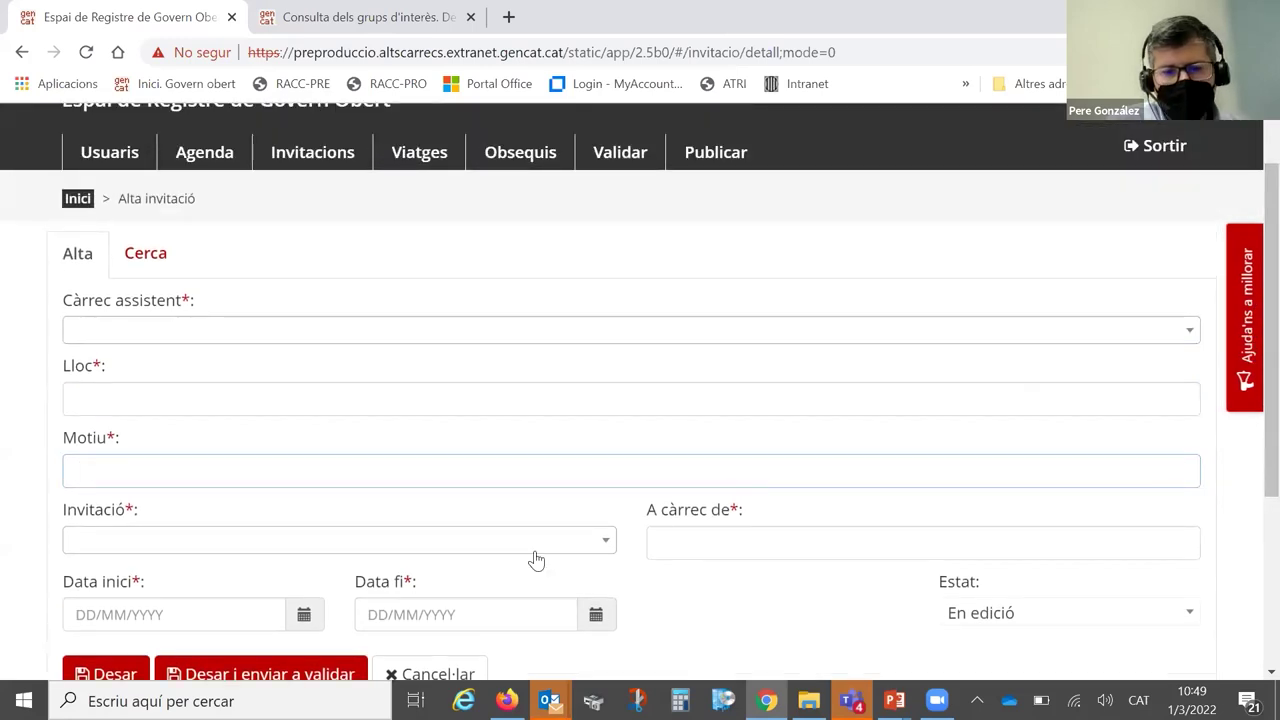
Review the full list of Invitació types and the A càrrec de field
click(458, 540)
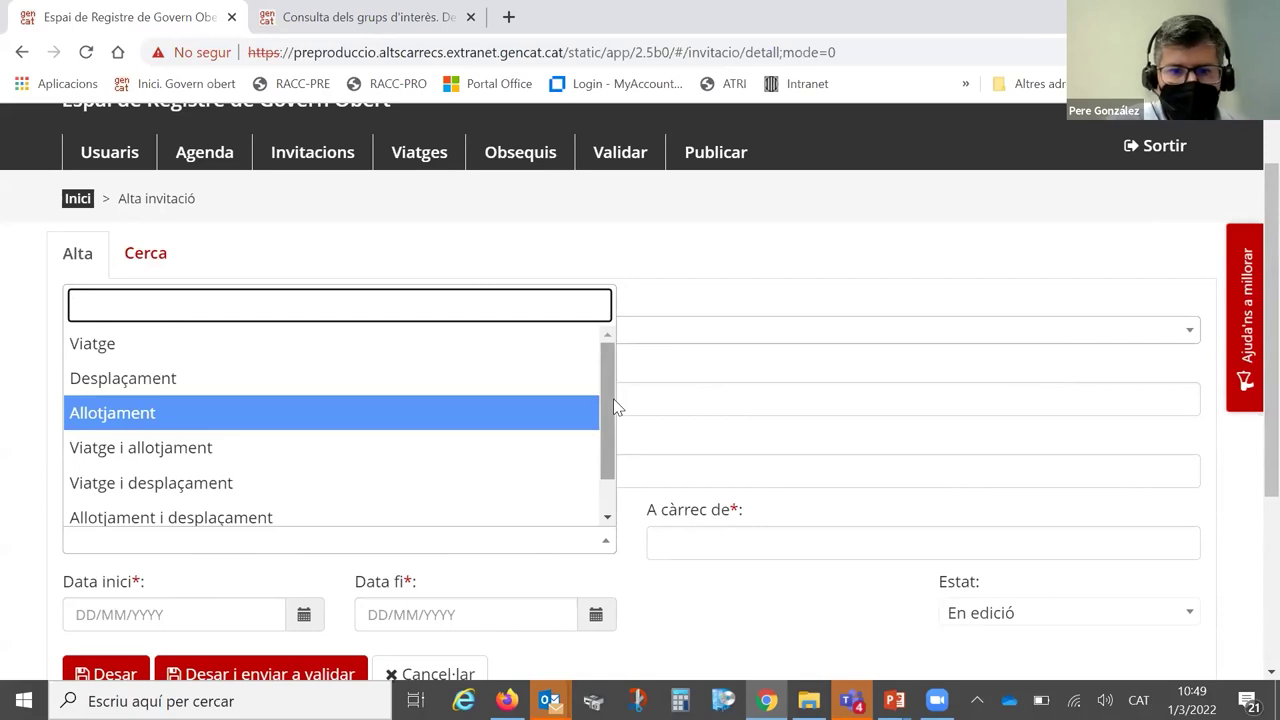
drag(612, 415, 609, 472)
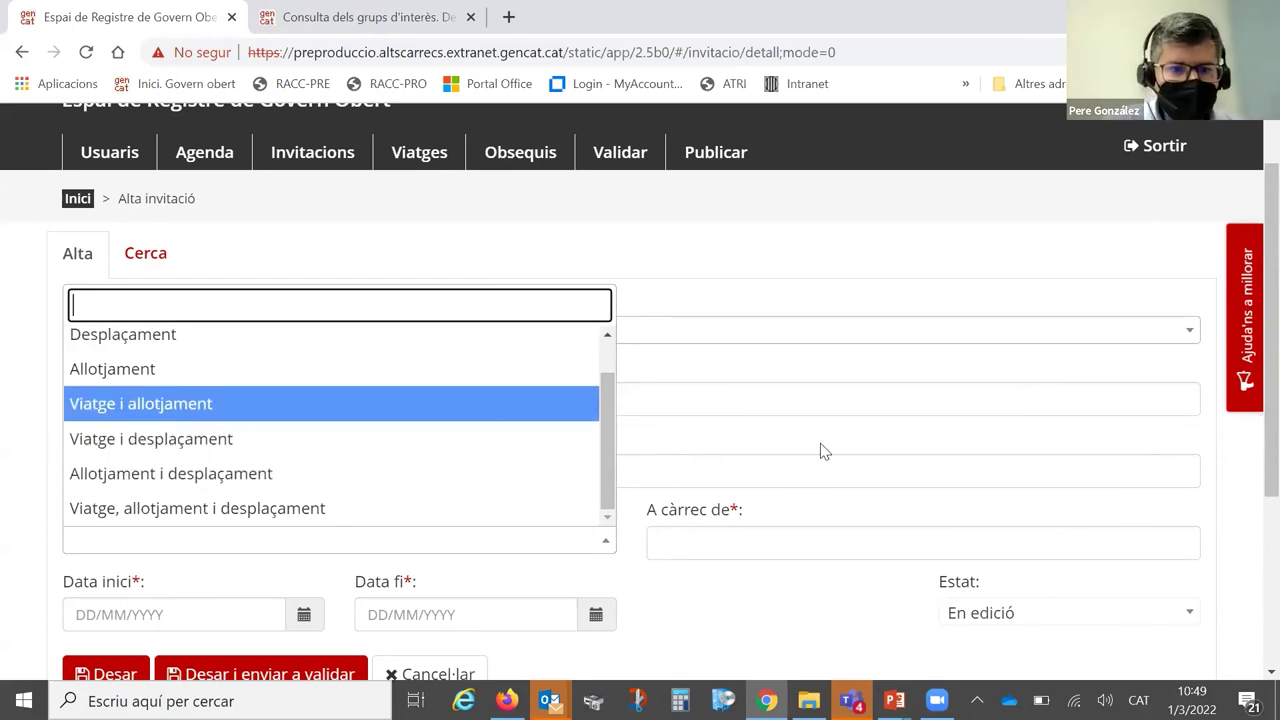
click(1015, 528)
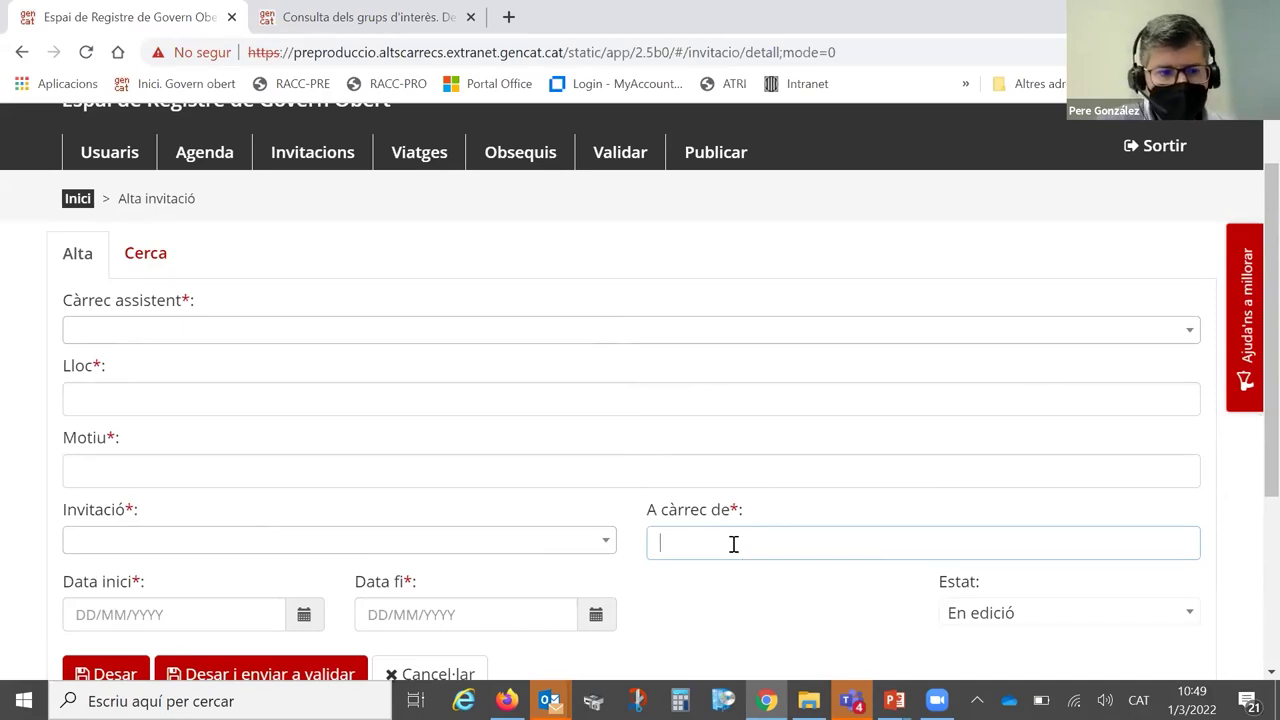
Open the calendar for the invitation's Data inici and look over it
click(304, 619)
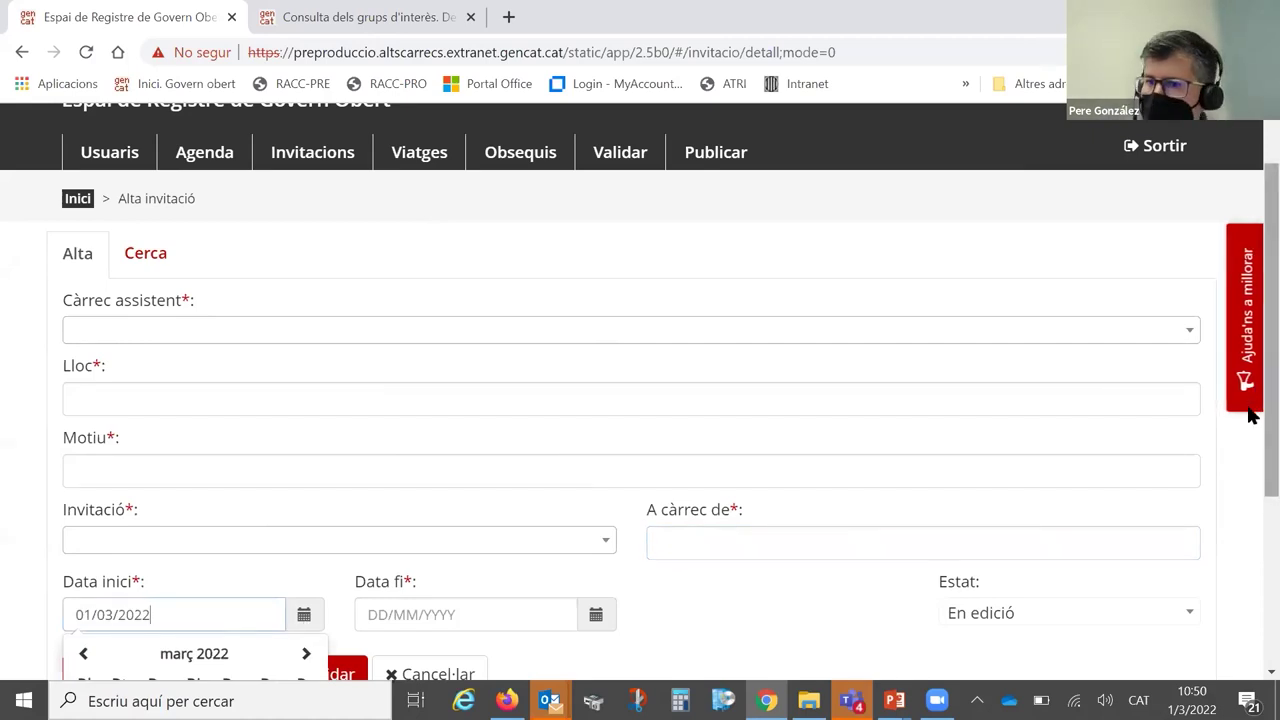
scroll(1250, 470, down, 3)
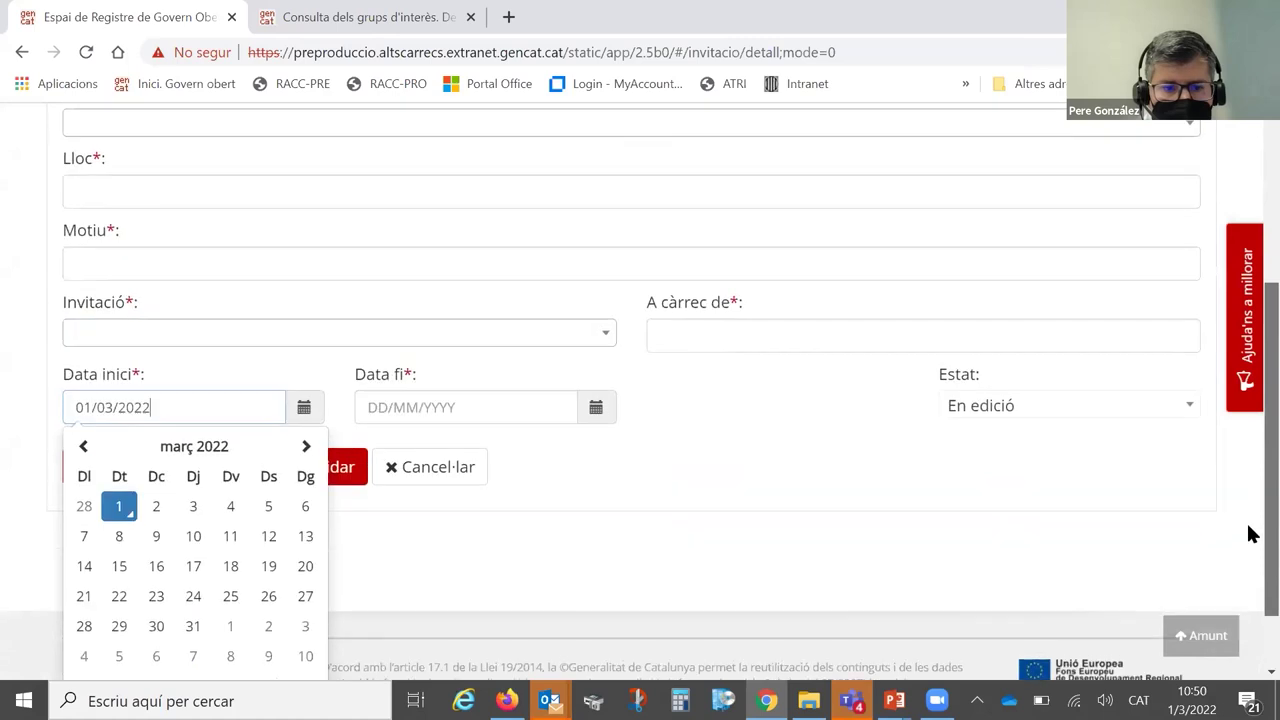
scroll(1250, 533, up, 4)
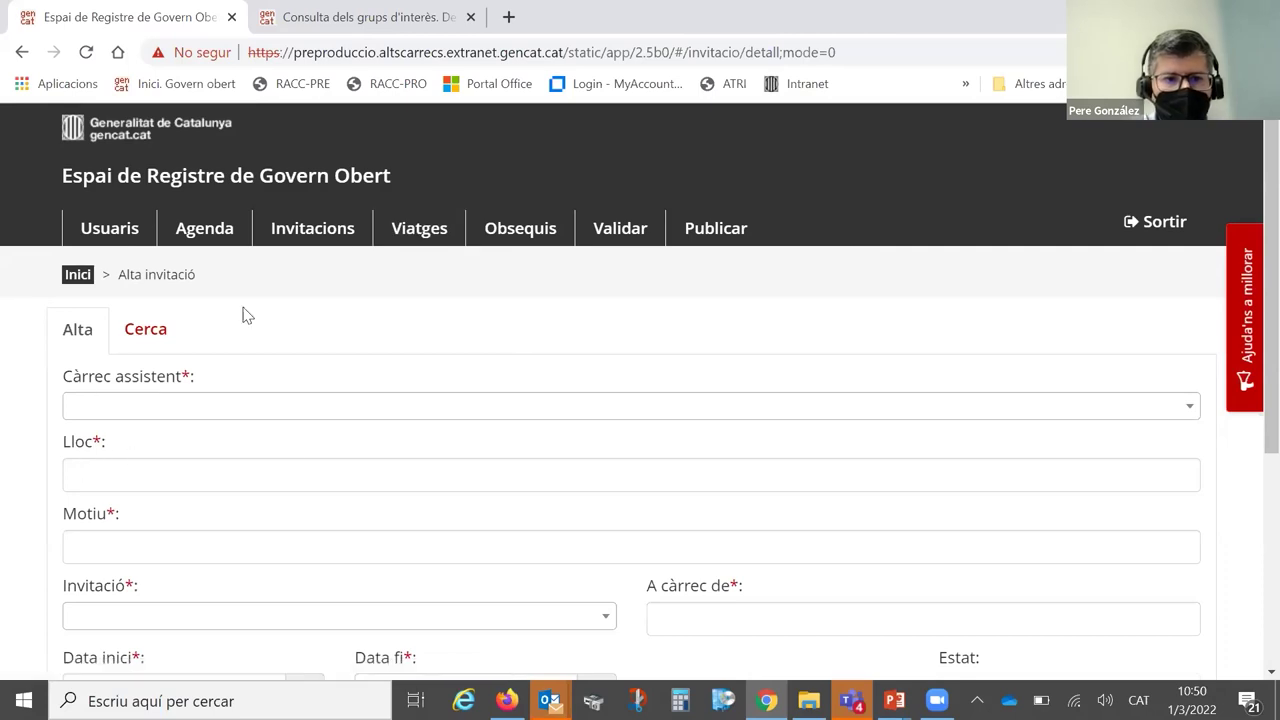
Open the registration form for a new trip and look over its Motiu and Agenda fields
click(429, 229)
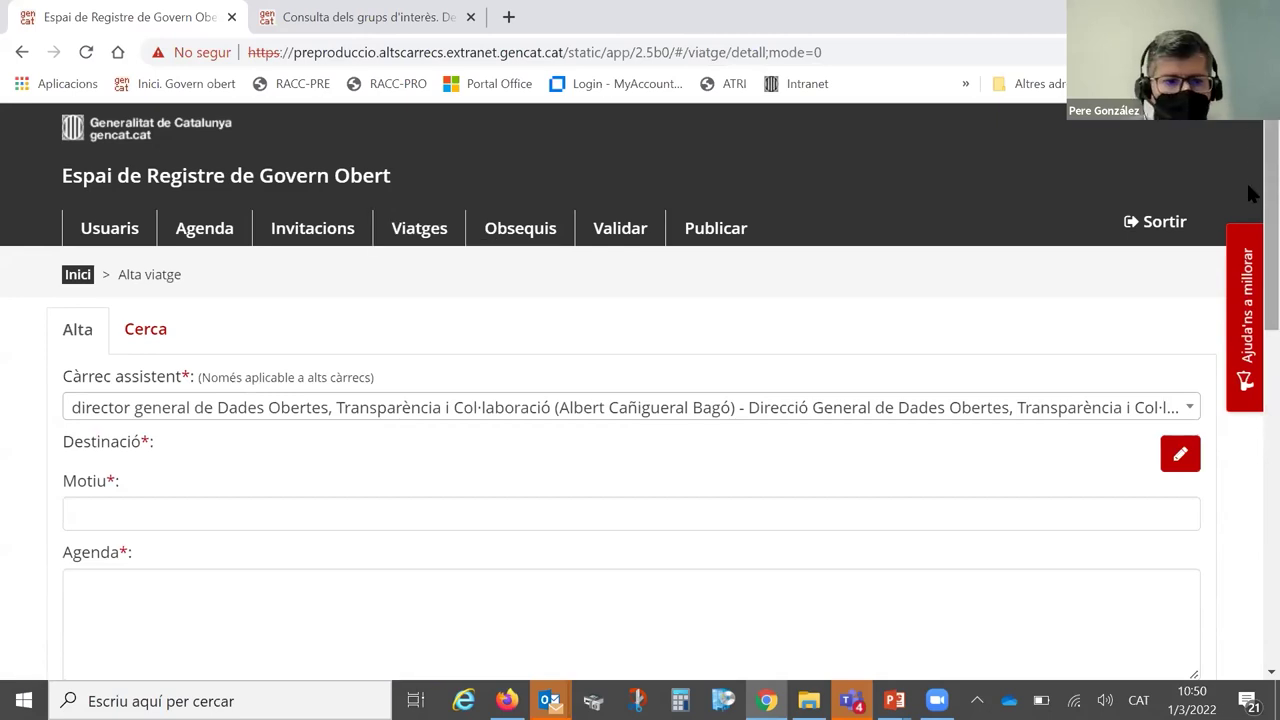
scroll(1250, 228, down, 1)
scroll(1248, 228, down, 2)
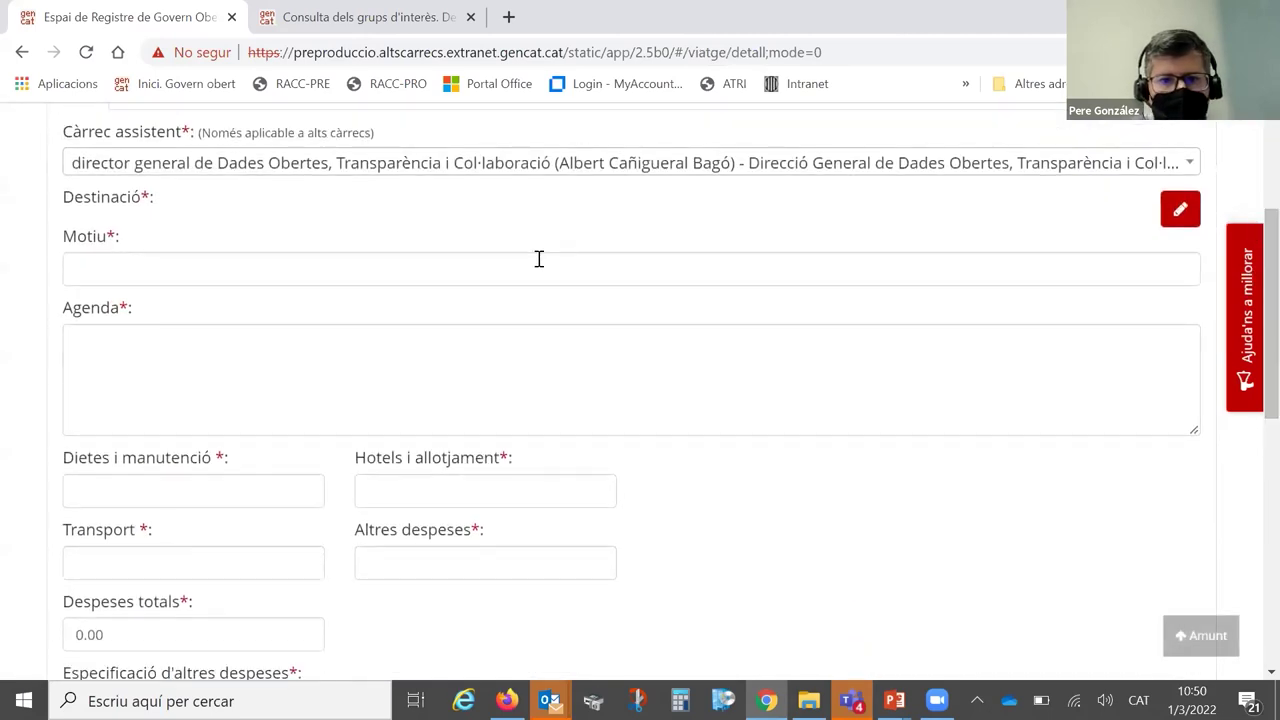
click(538, 259)
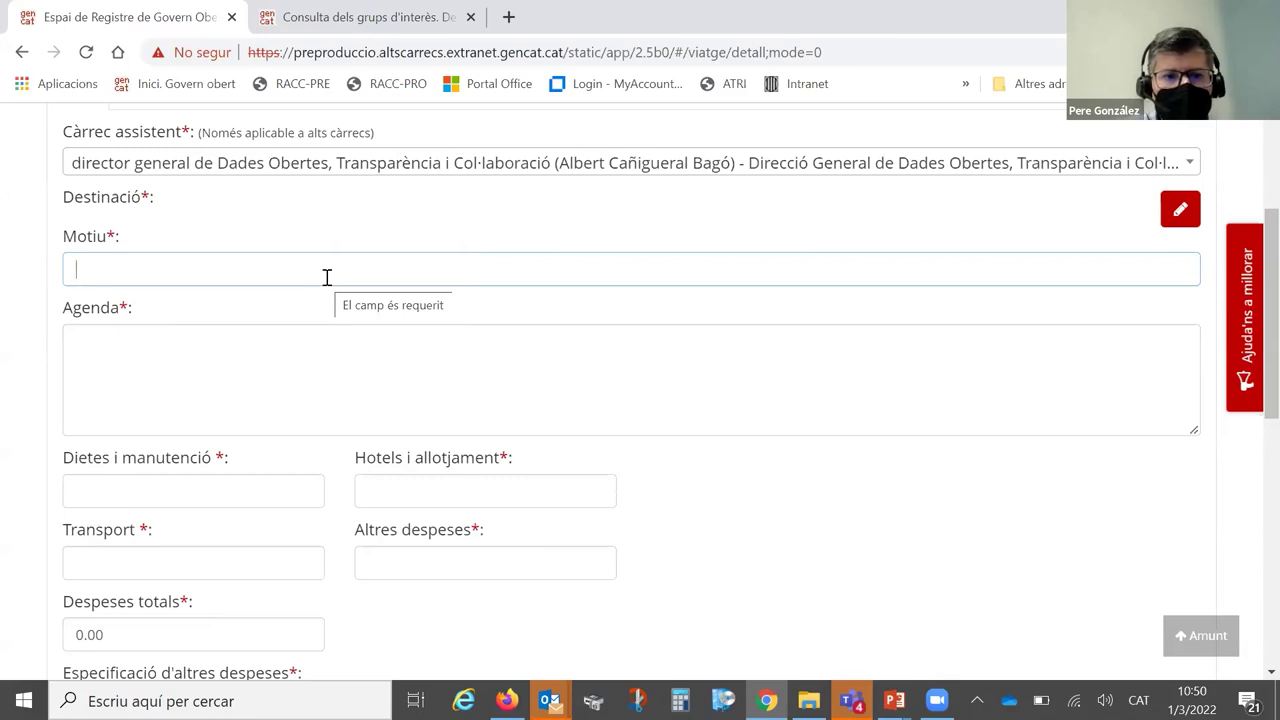
click(223, 369)
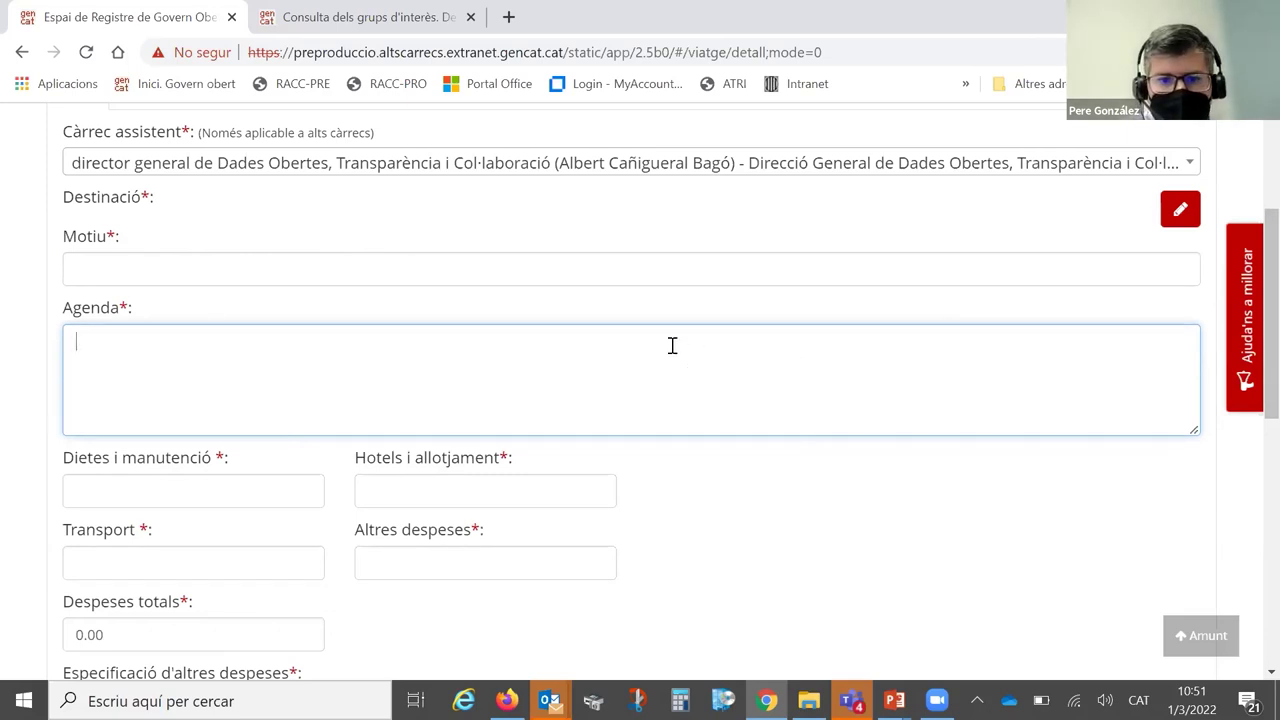
Examine the trip's expense fields: Dietes i manutenció, Transport, Hotels i allotjament, Altres despeses and Despeses totals
click(271, 491)
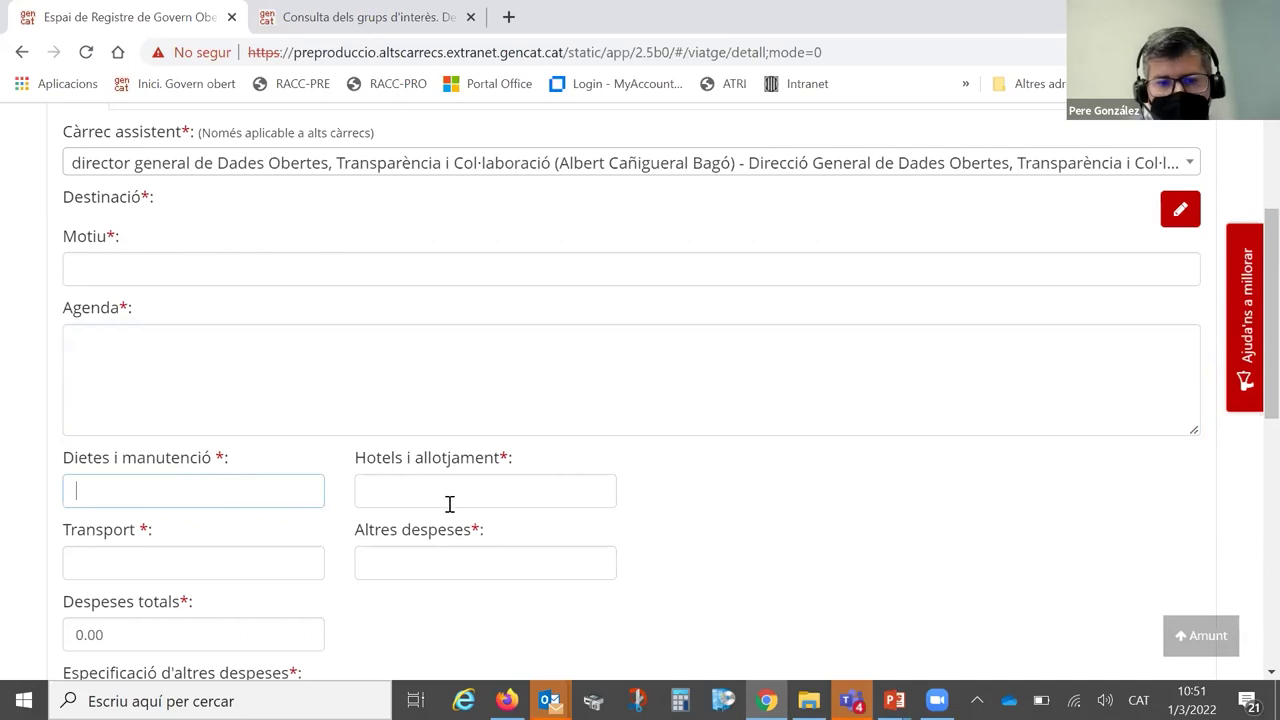
click(277, 574)
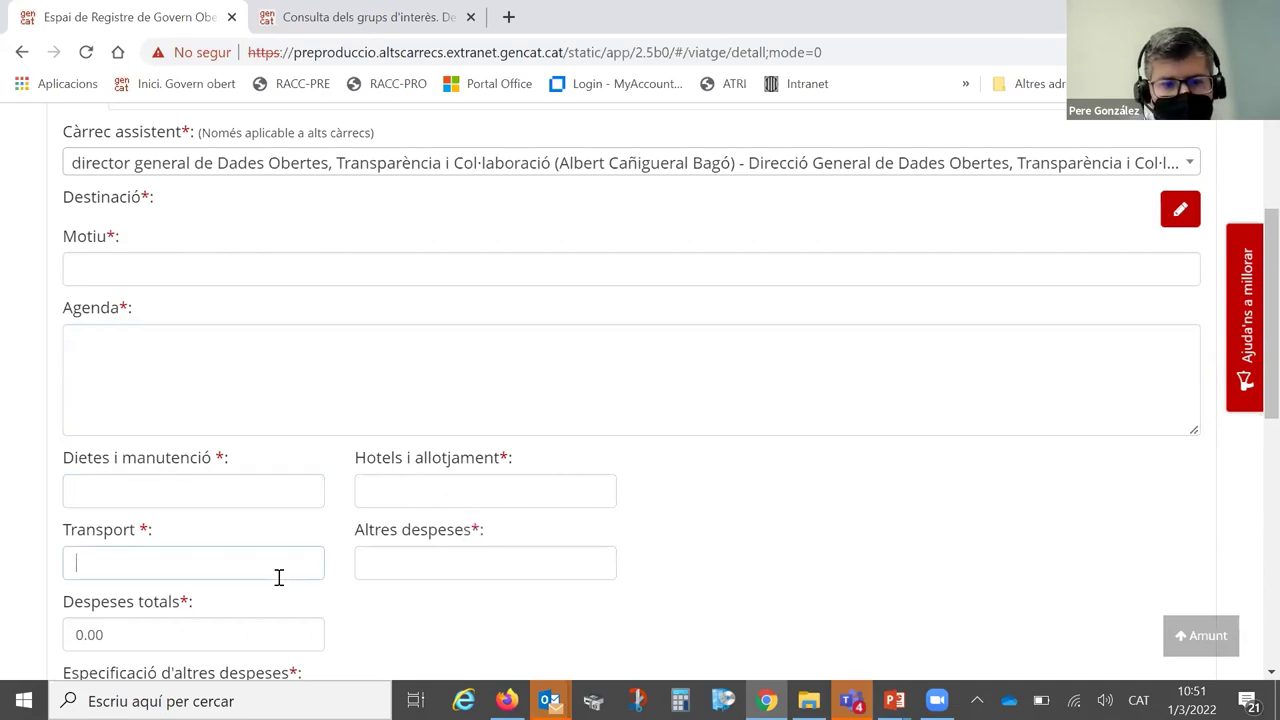
click(441, 551)
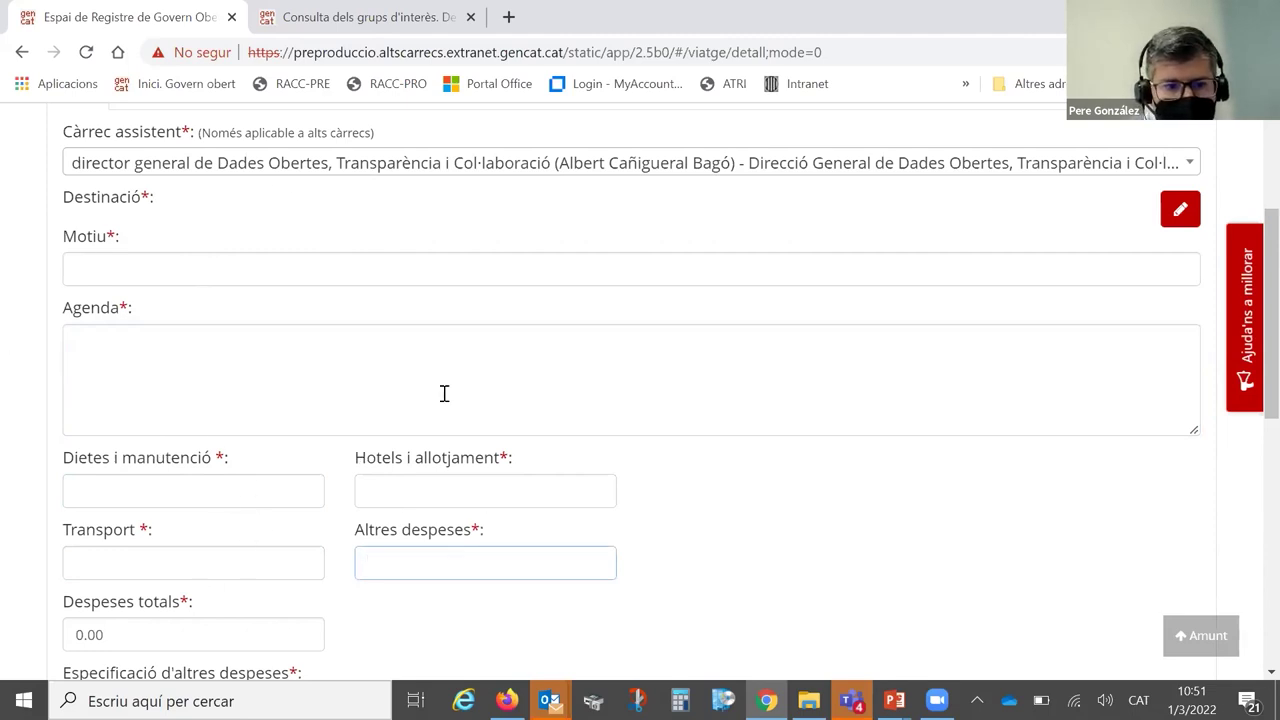
click(400, 483)
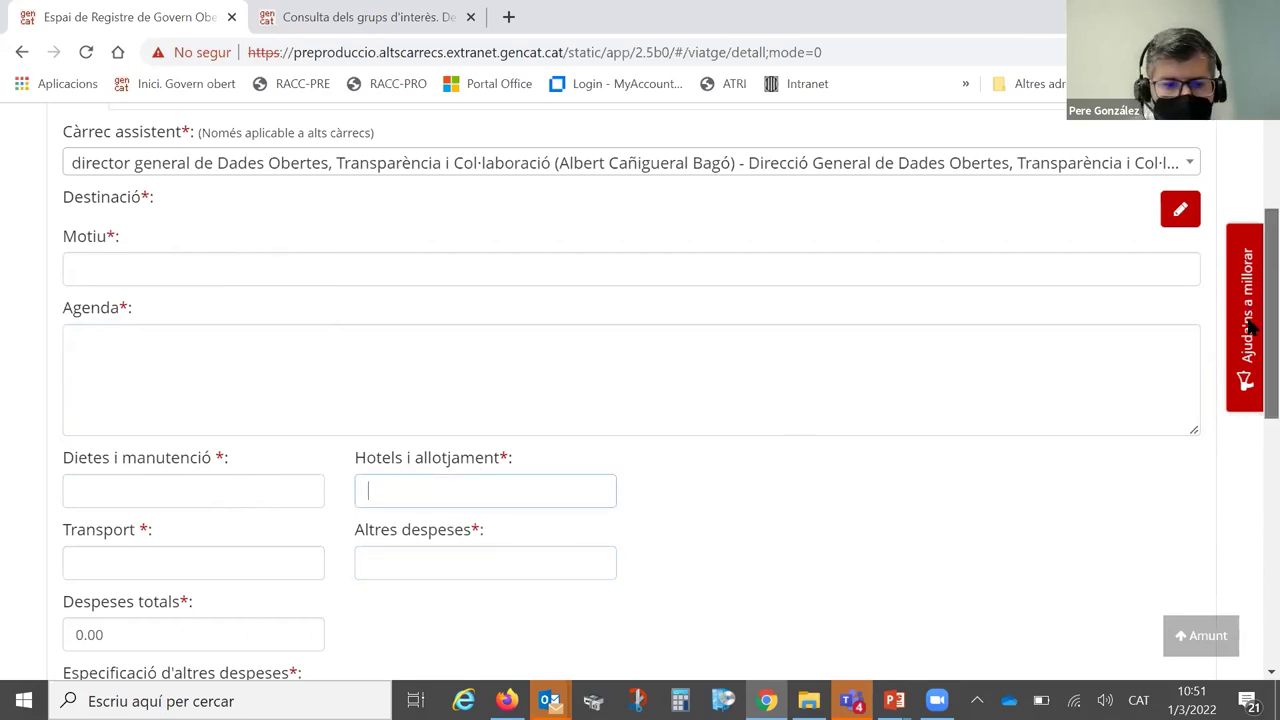
scroll(1250, 400, down, 3)
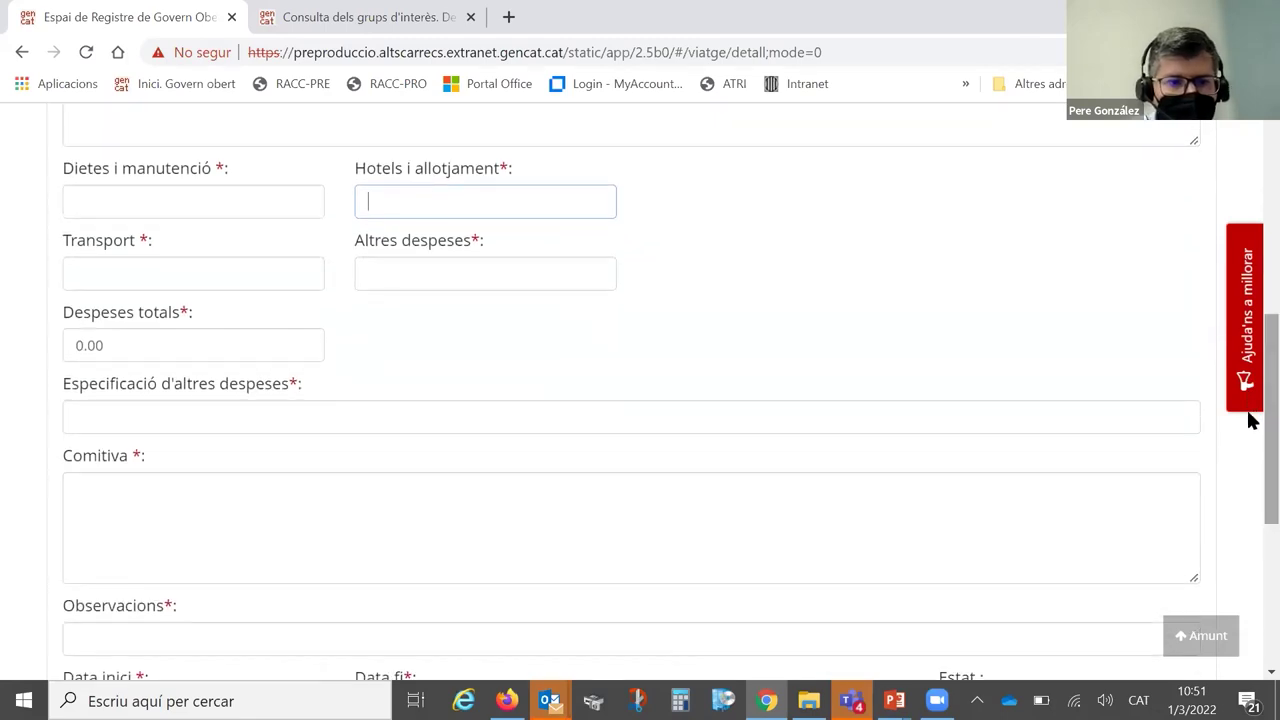
scroll(1250, 506, down, 3)
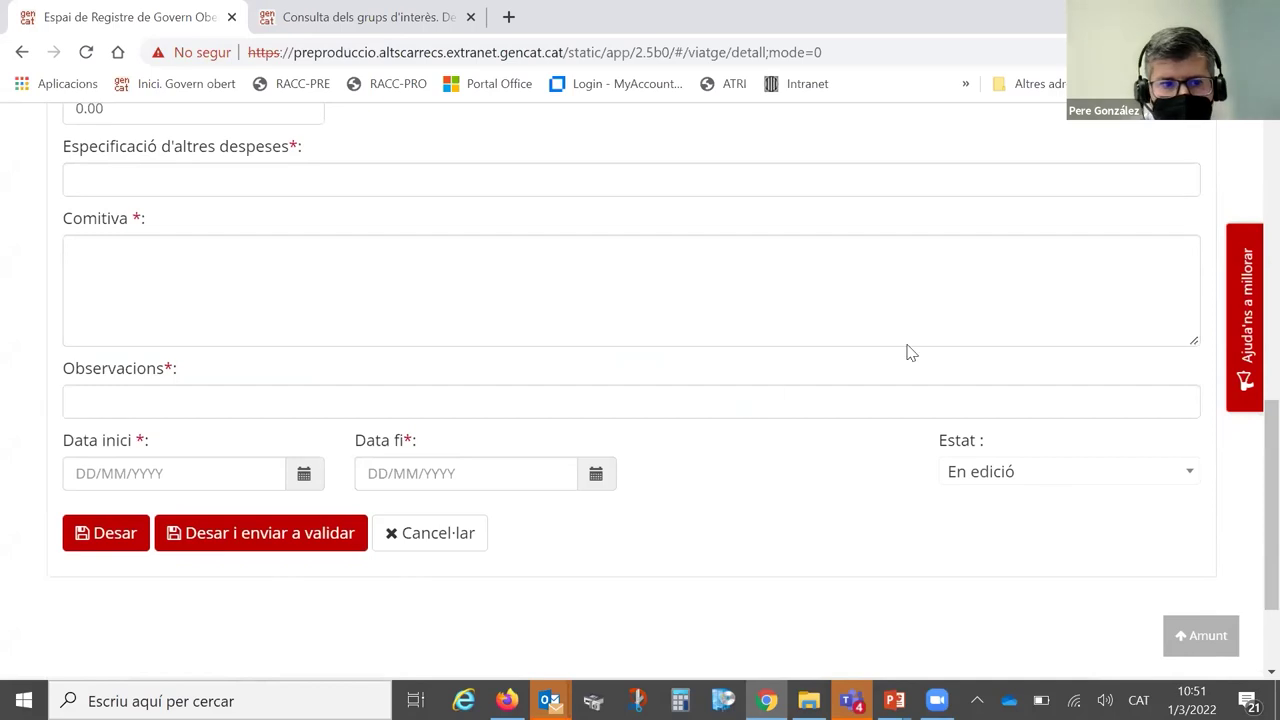
scroll(1248, 466, up, 5)
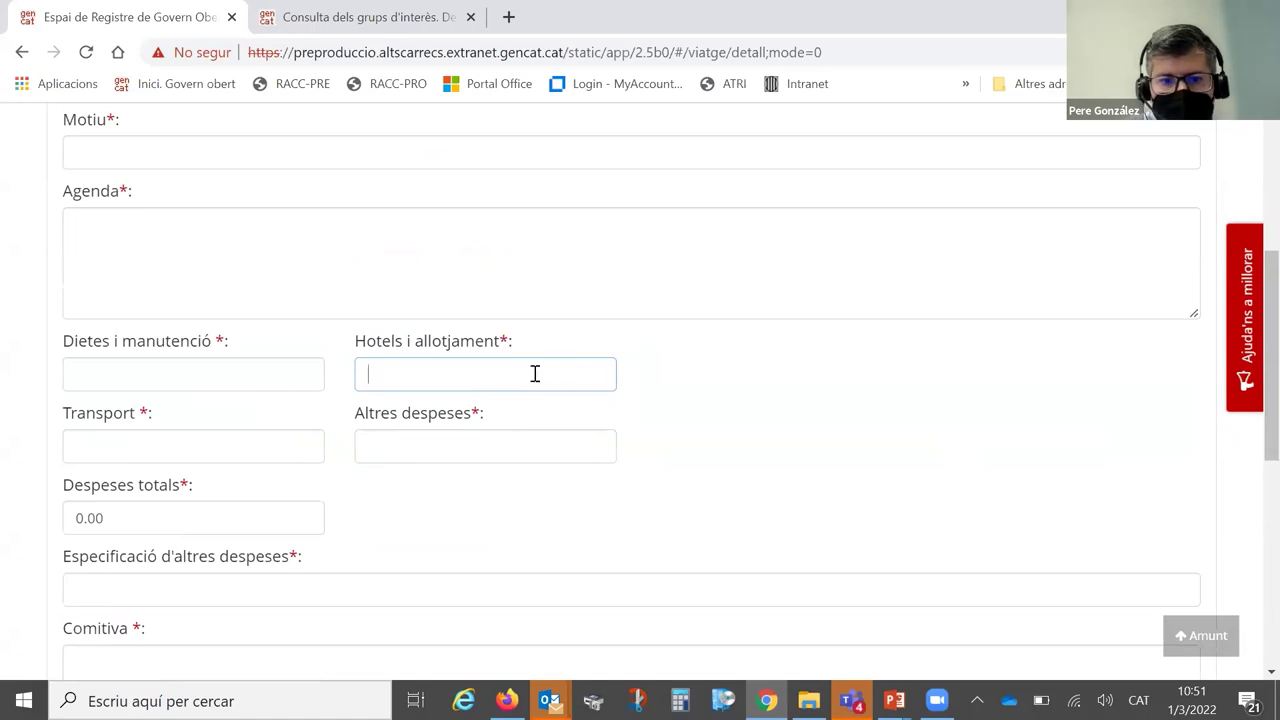
click(187, 515)
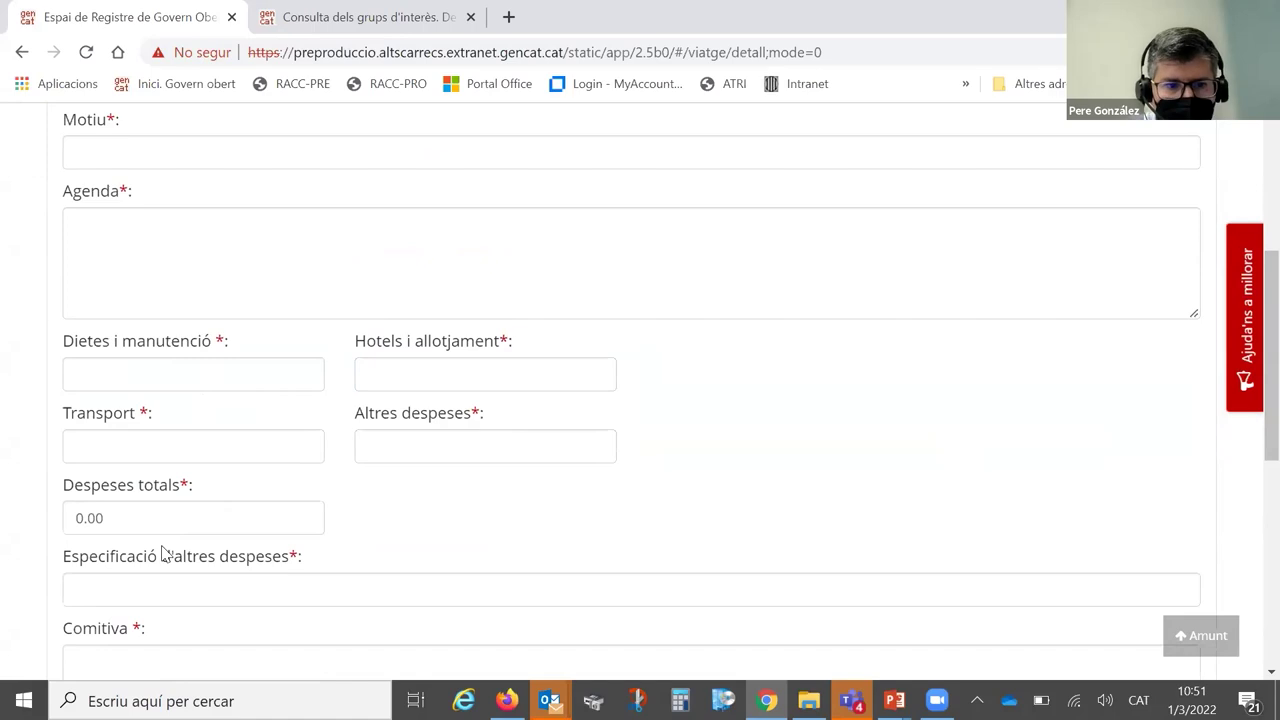
click(428, 443)
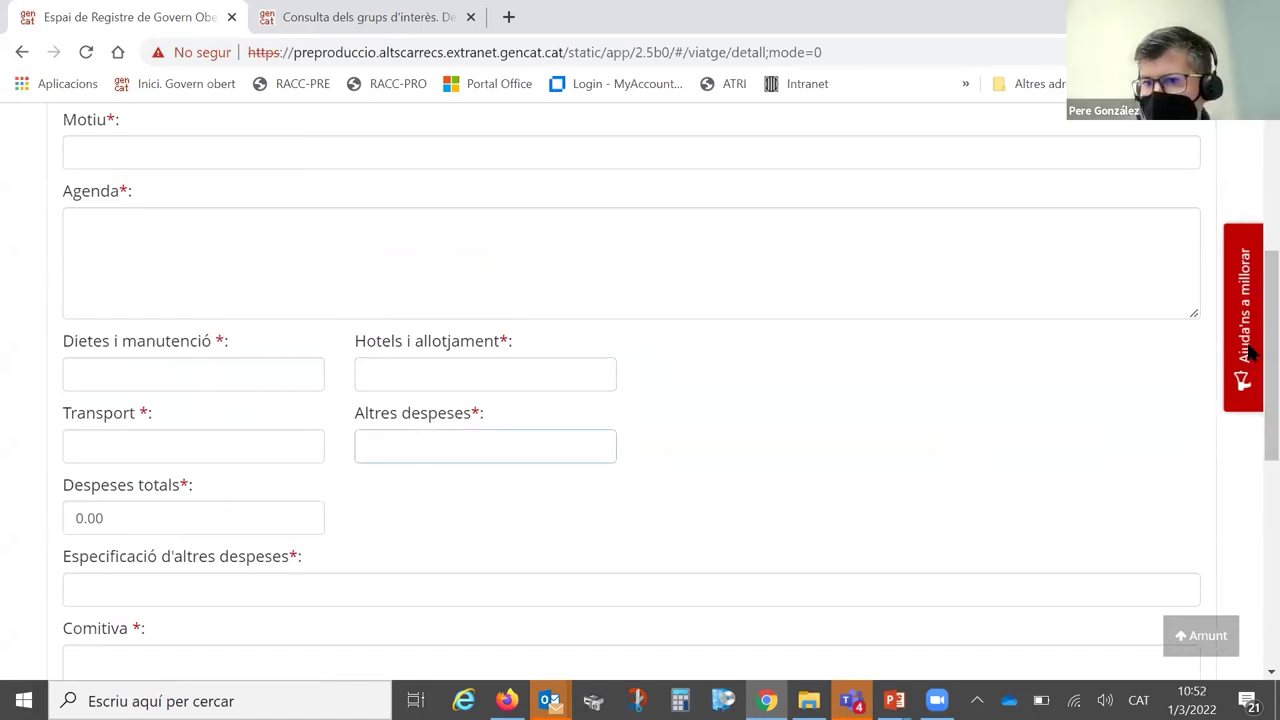
Examine the trip's Especificació d'altres despeses and Comitiva fields, and review the rest of the form back up to its beginning
scroll(1250, 350, down, 3)
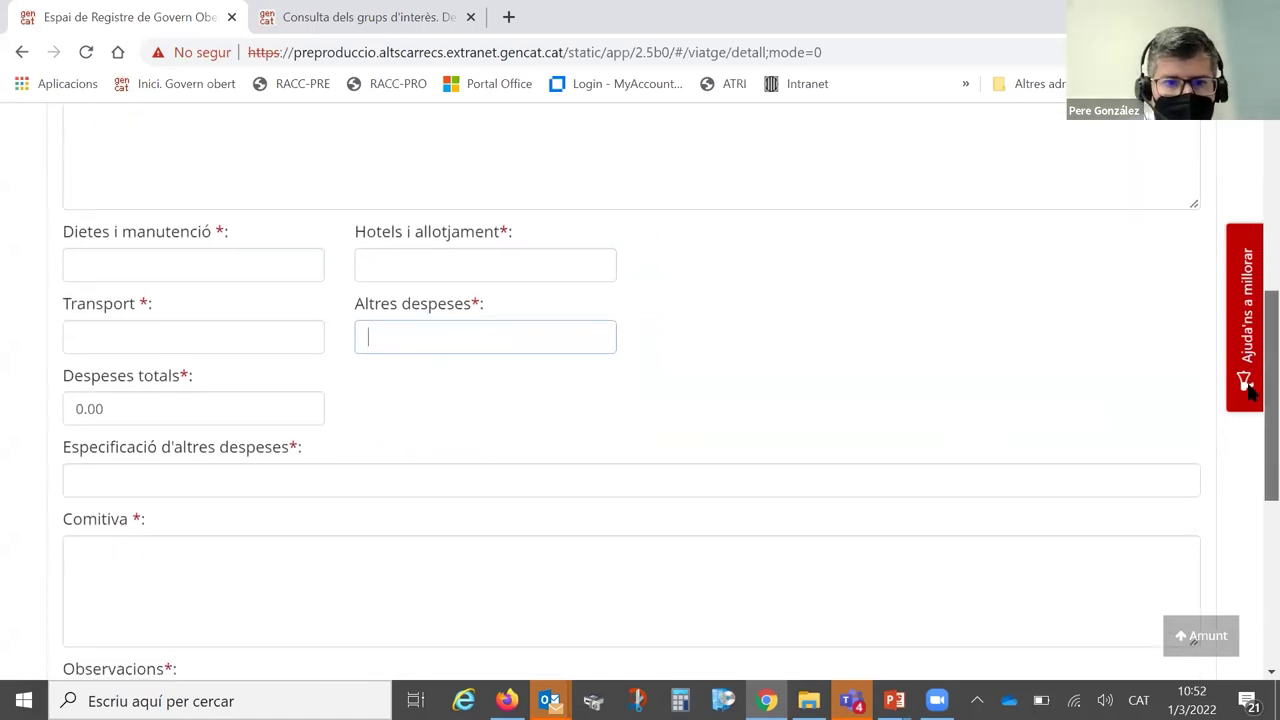
scroll(1250, 420, up, 1)
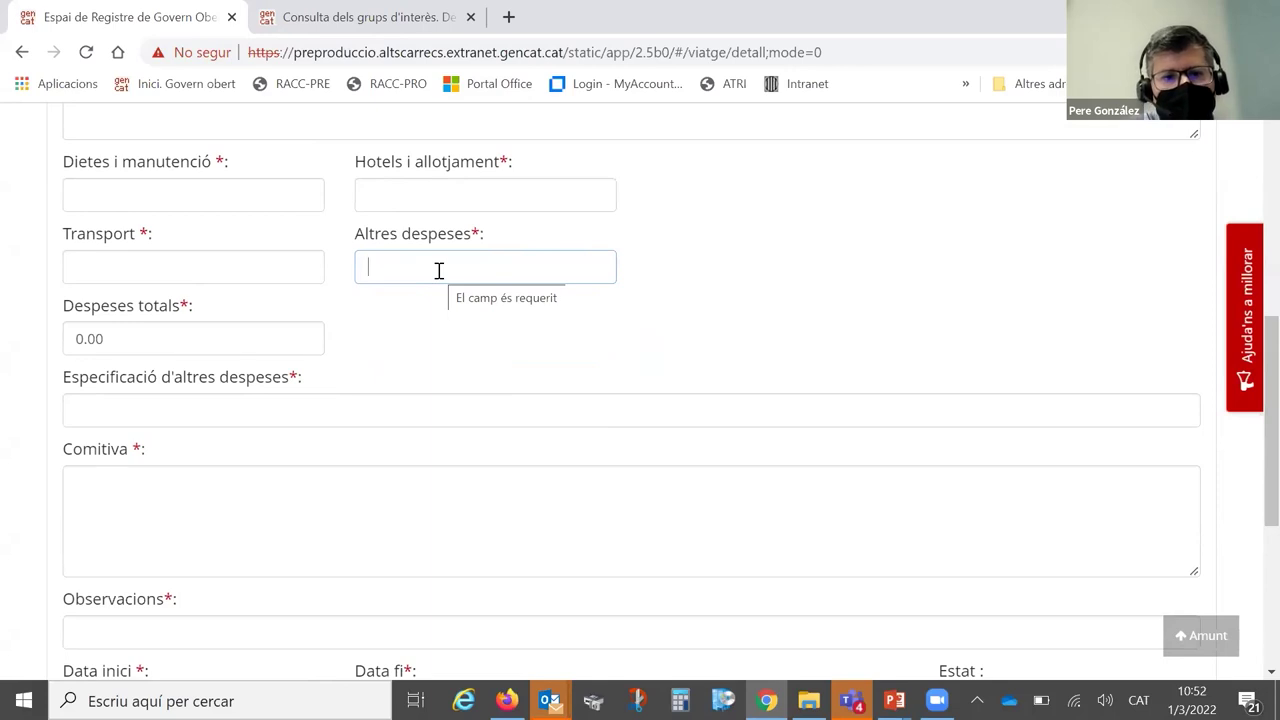
click(431, 403)
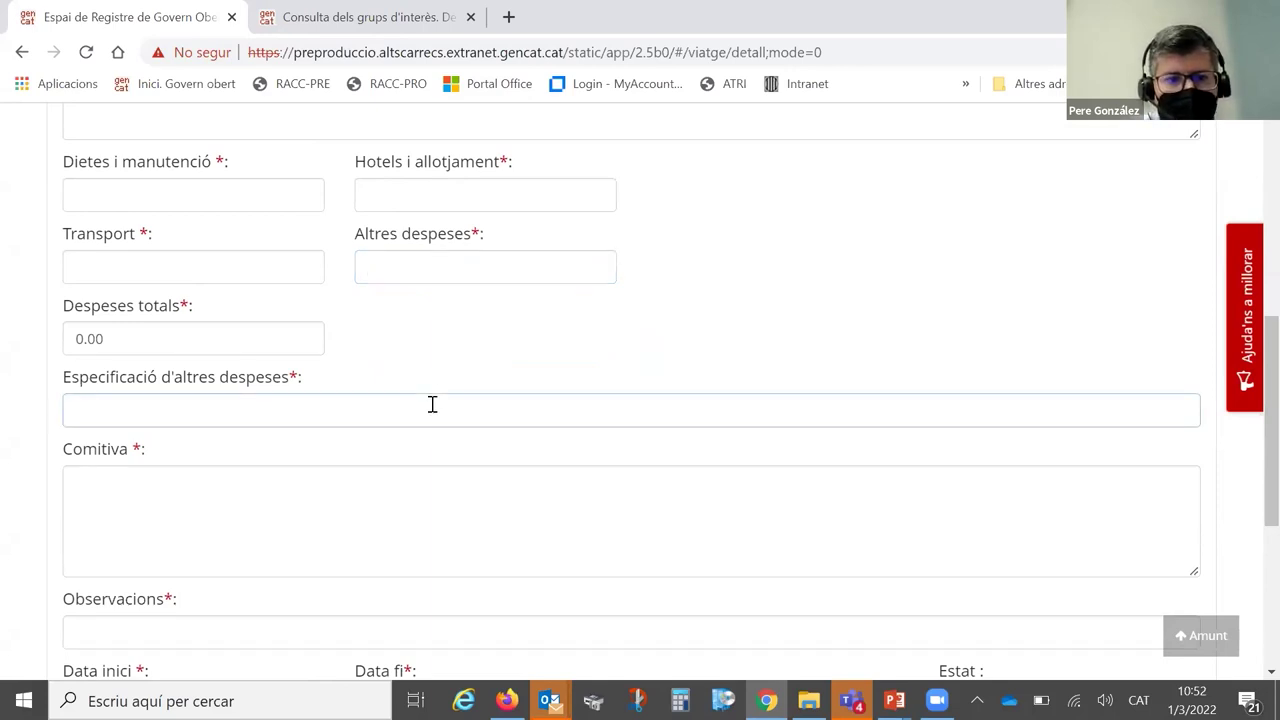
click(300, 481)
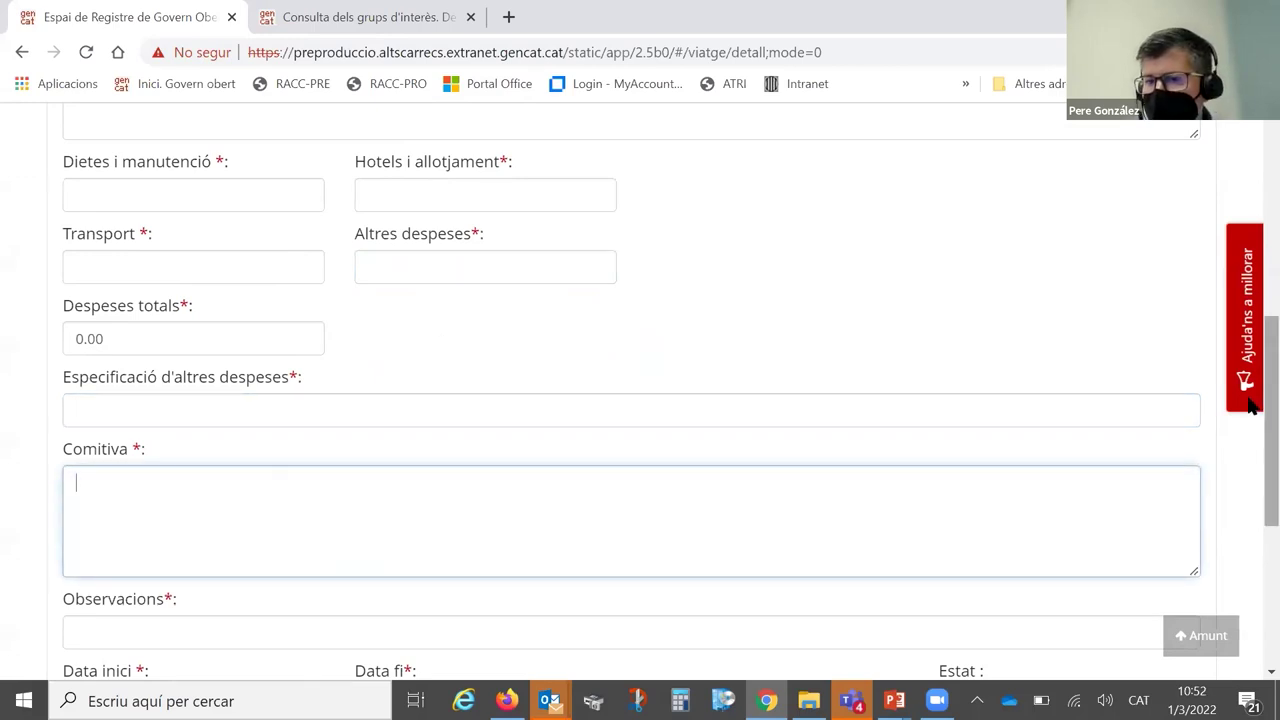
scroll(1248, 440, down, 2)
scroll(1249, 430, up, 1)
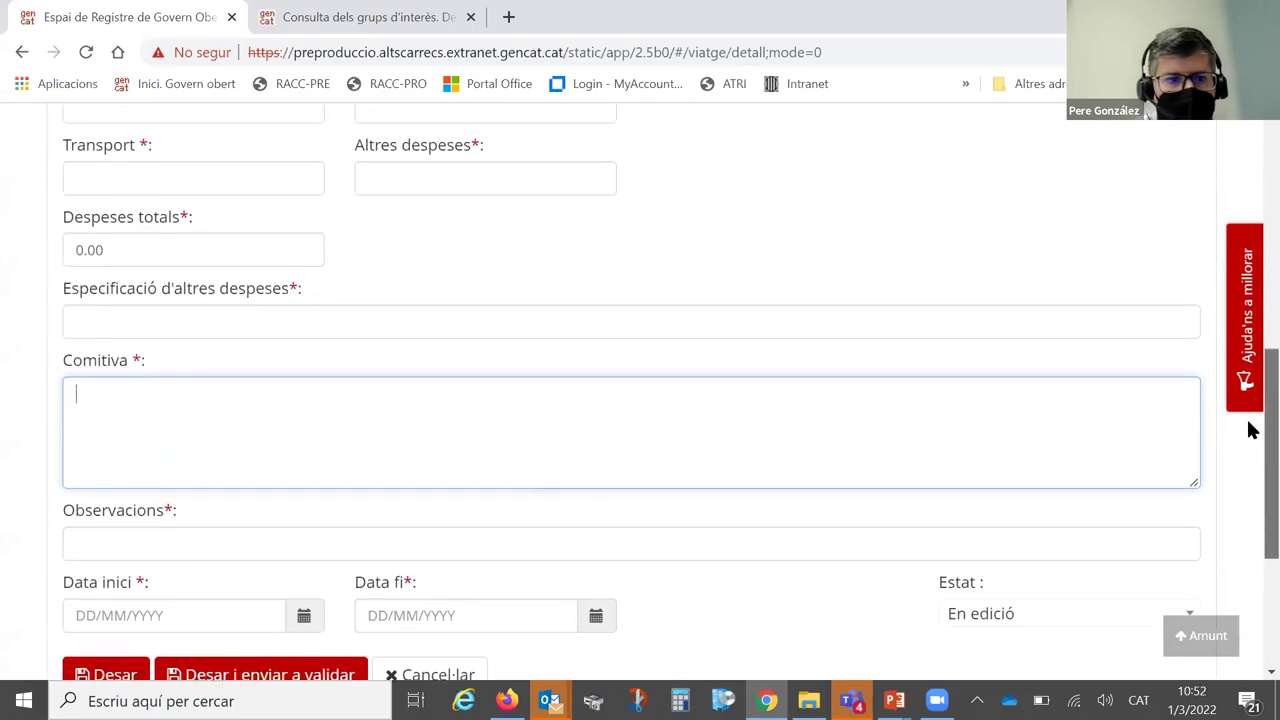
scroll(1248, 425, up, 1)
scroll(1249, 426, down, 1)
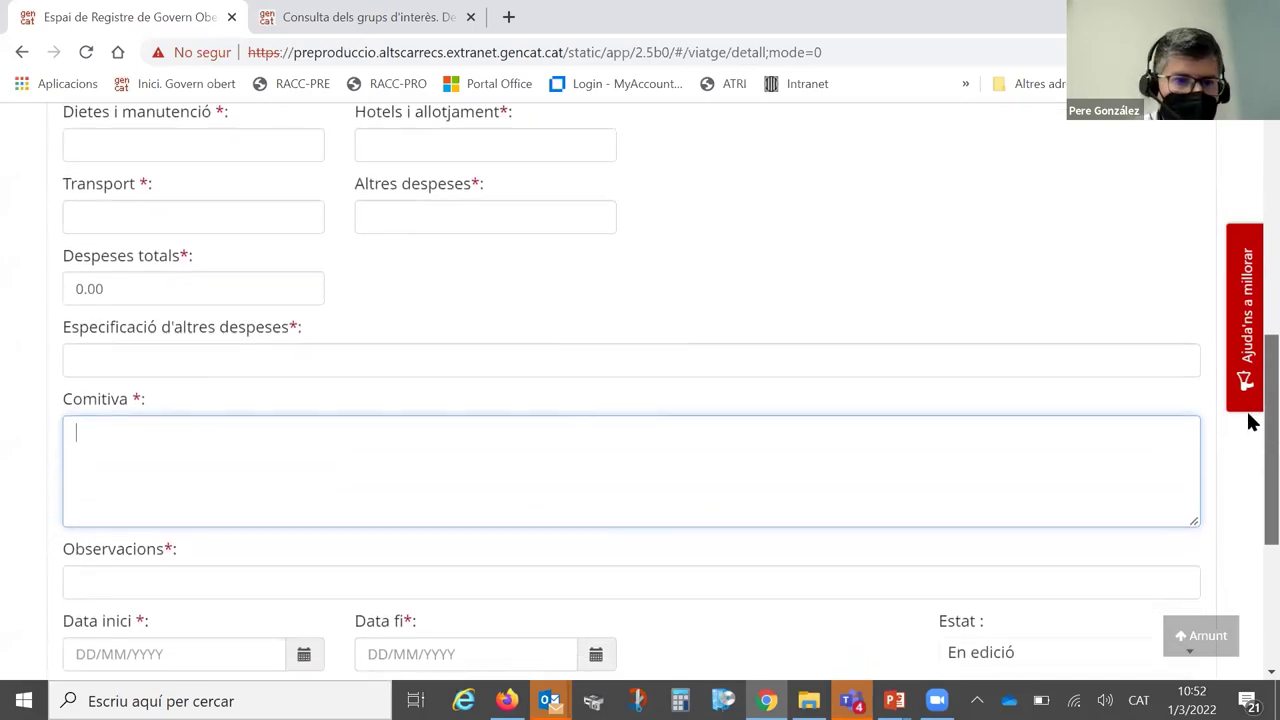
scroll(1250, 427, up, 1)
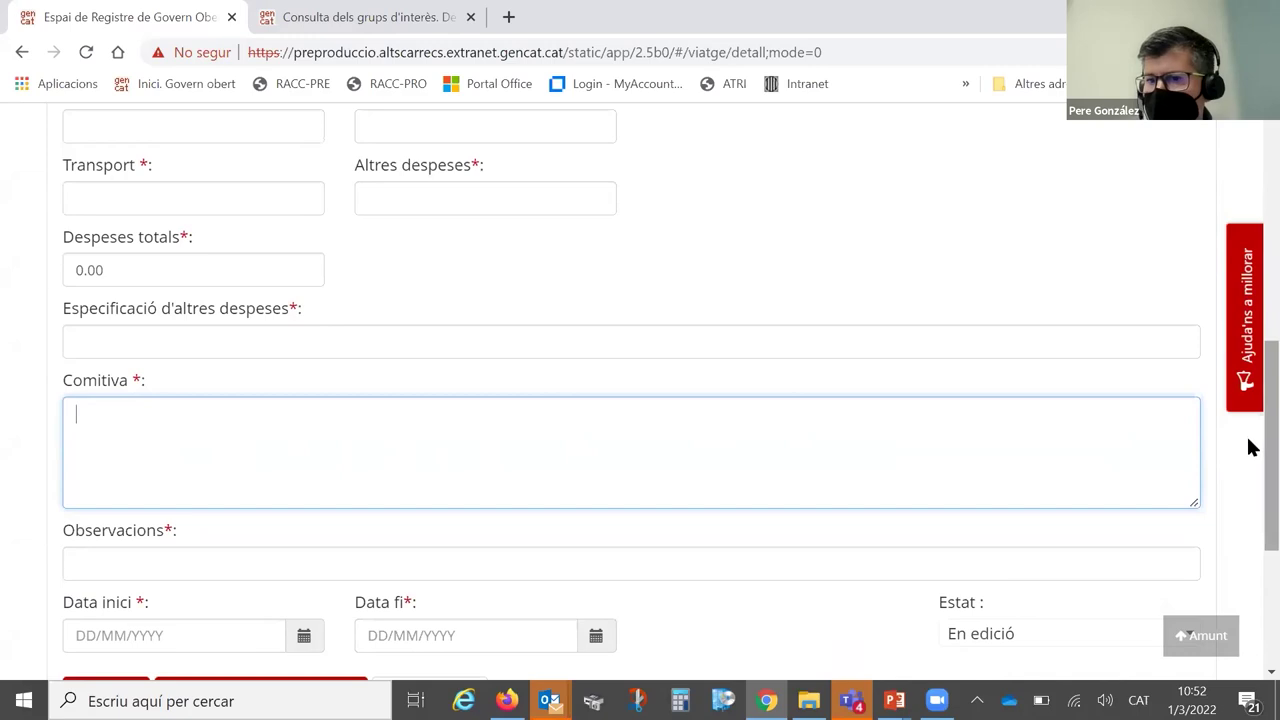
scroll(1248, 423, up, 1)
scroll(1248, 449, down, 1)
scroll(1250, 368, up, 2)
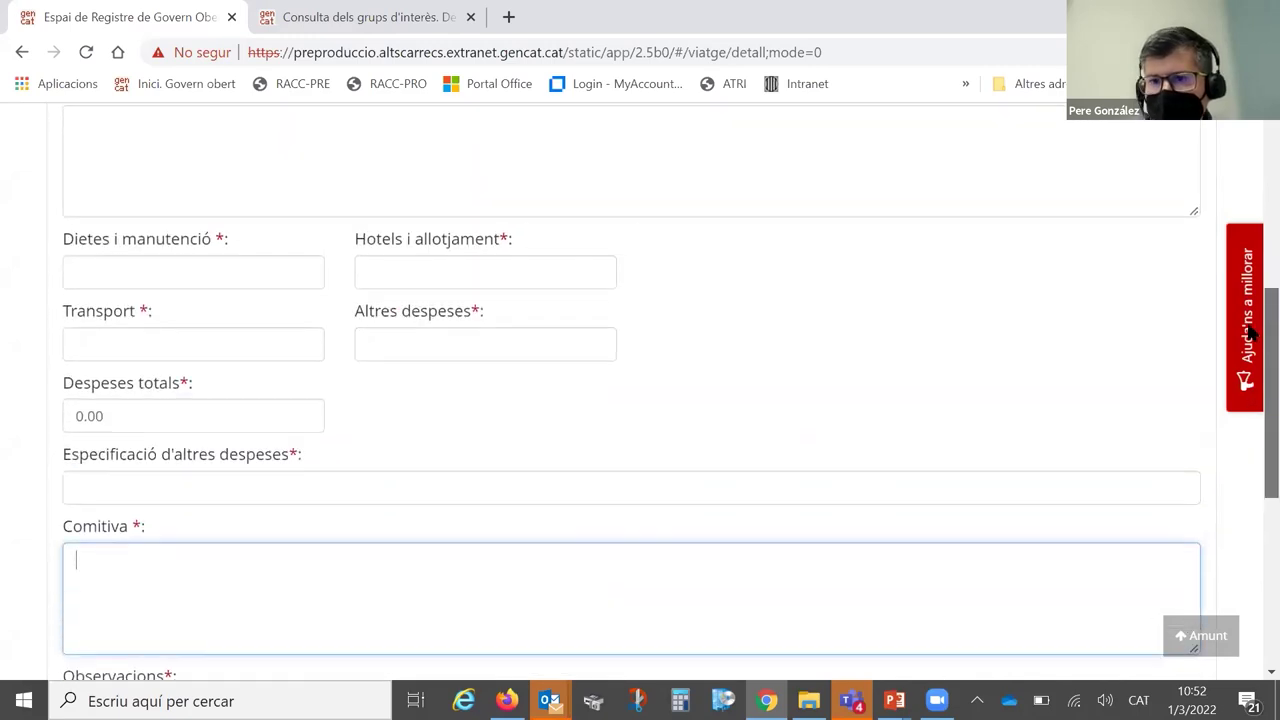
scroll(1250, 368, up, 5)
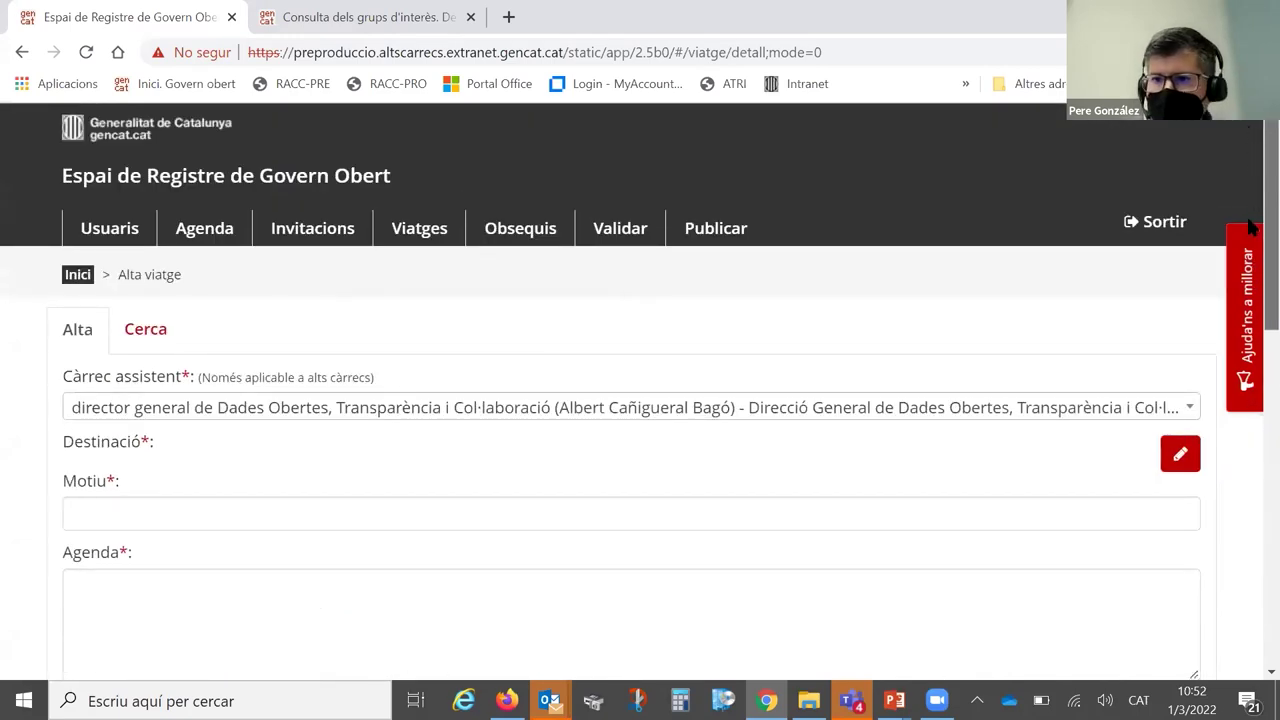
scroll(1250, 215, down, 1)
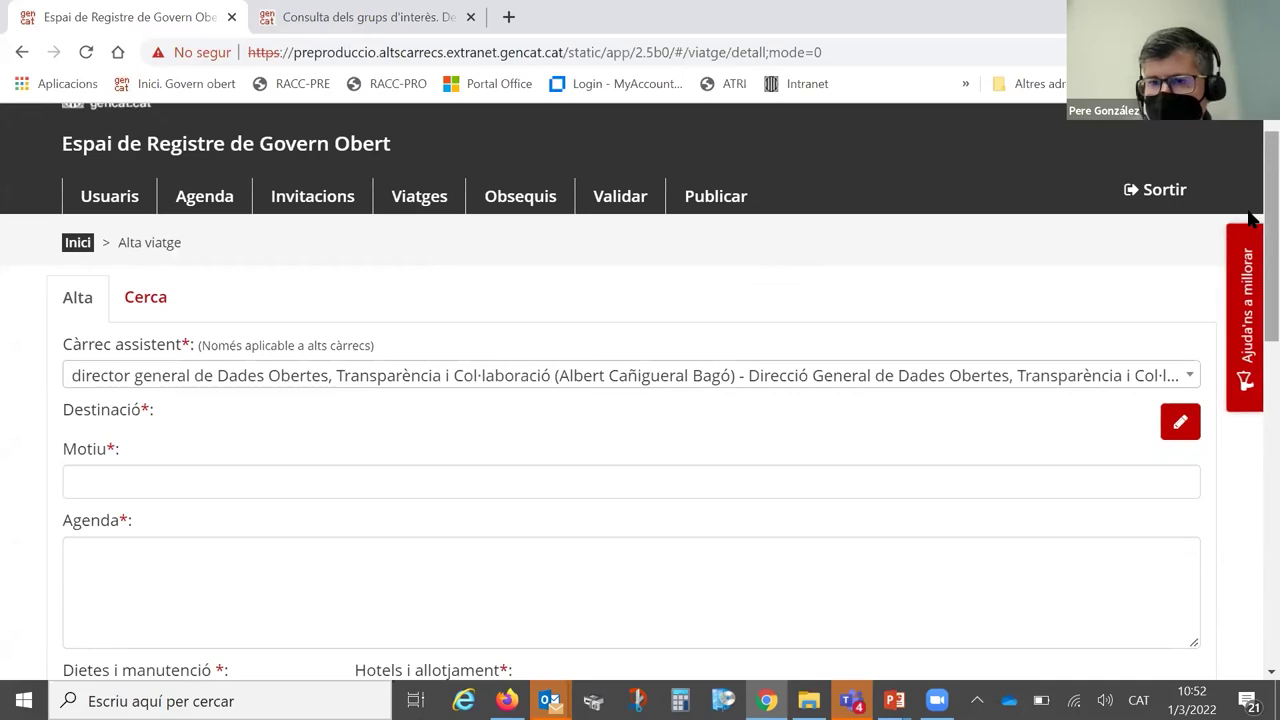
Set both the Data inici and the Data fi of the trip to 01/03/2022
scroll(1250, 250, down, 3)
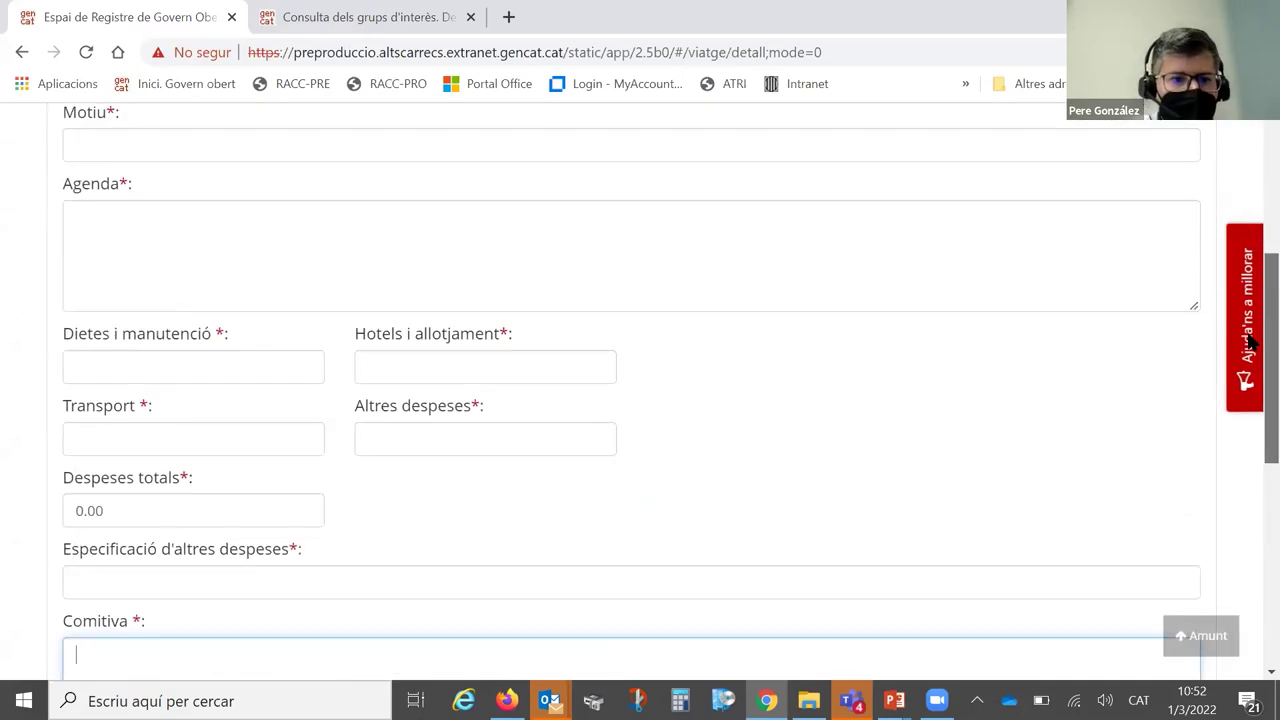
scroll(1250, 340, down, 2)
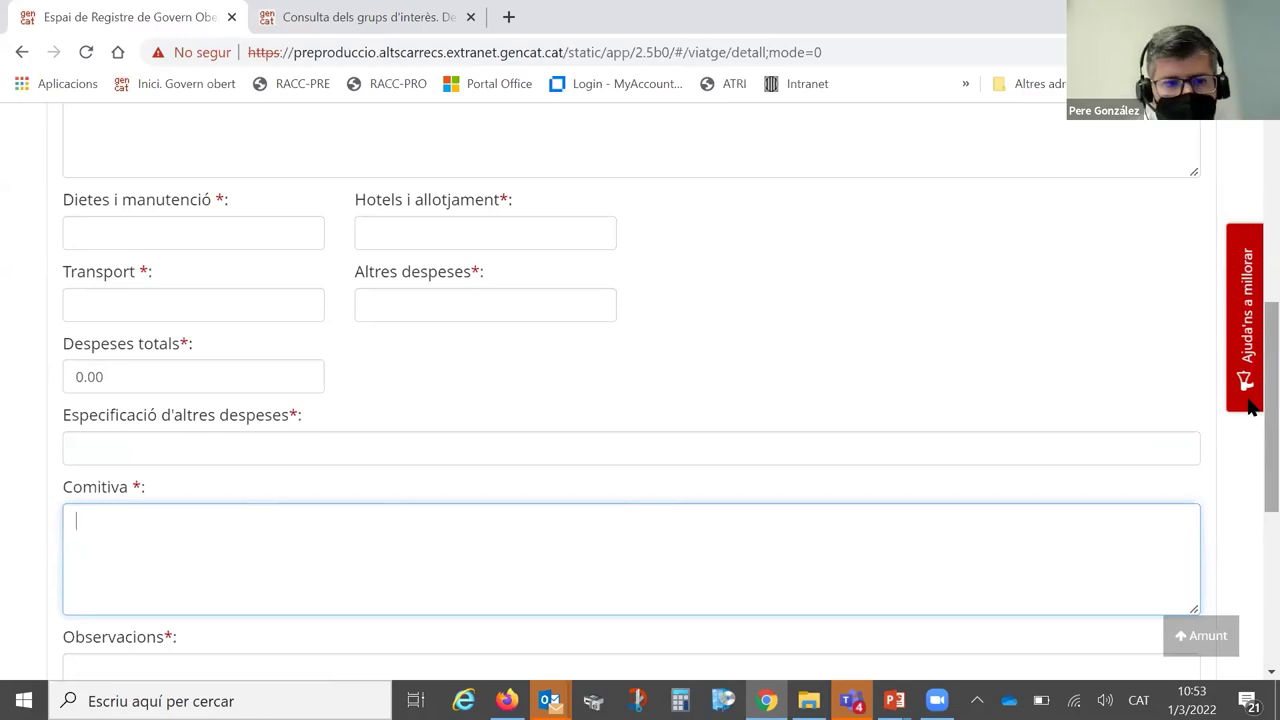
mouse_move(1248, 405)
mouse_down()
mouse_move(1248, 355)
mouse_move(1249, 426)
mouse_up()
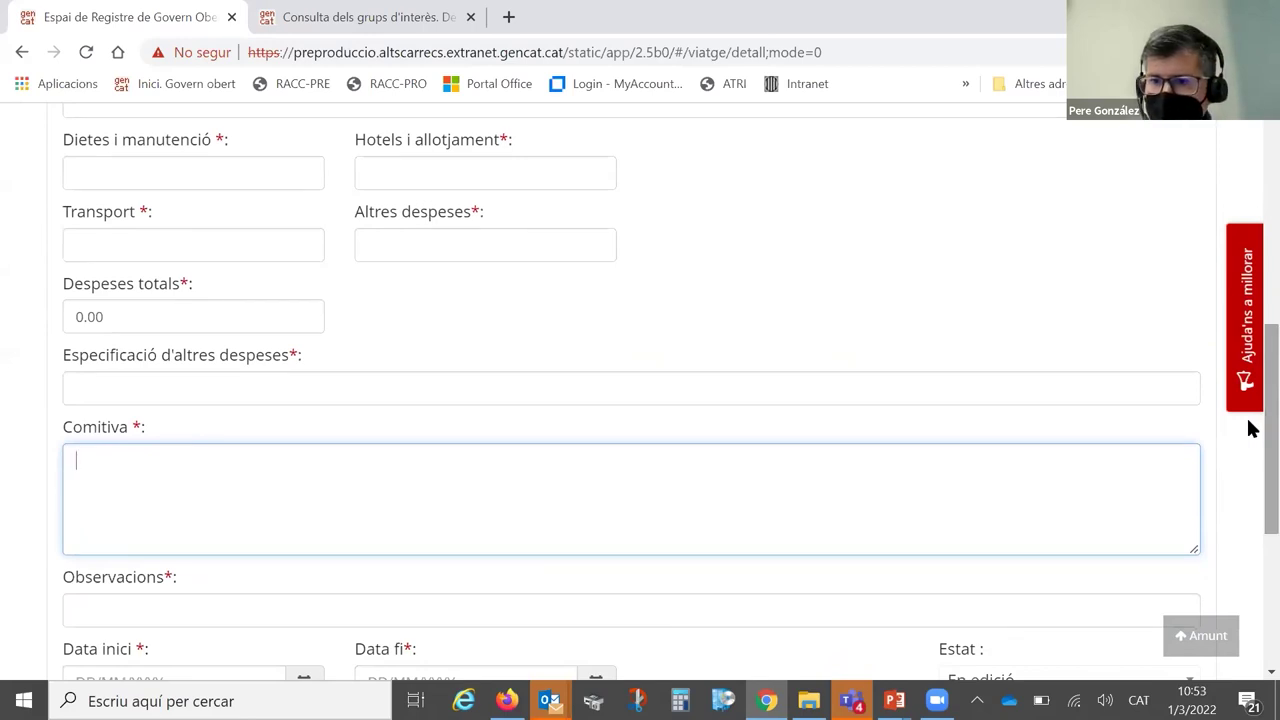
drag(1248, 428, 1248, 493)
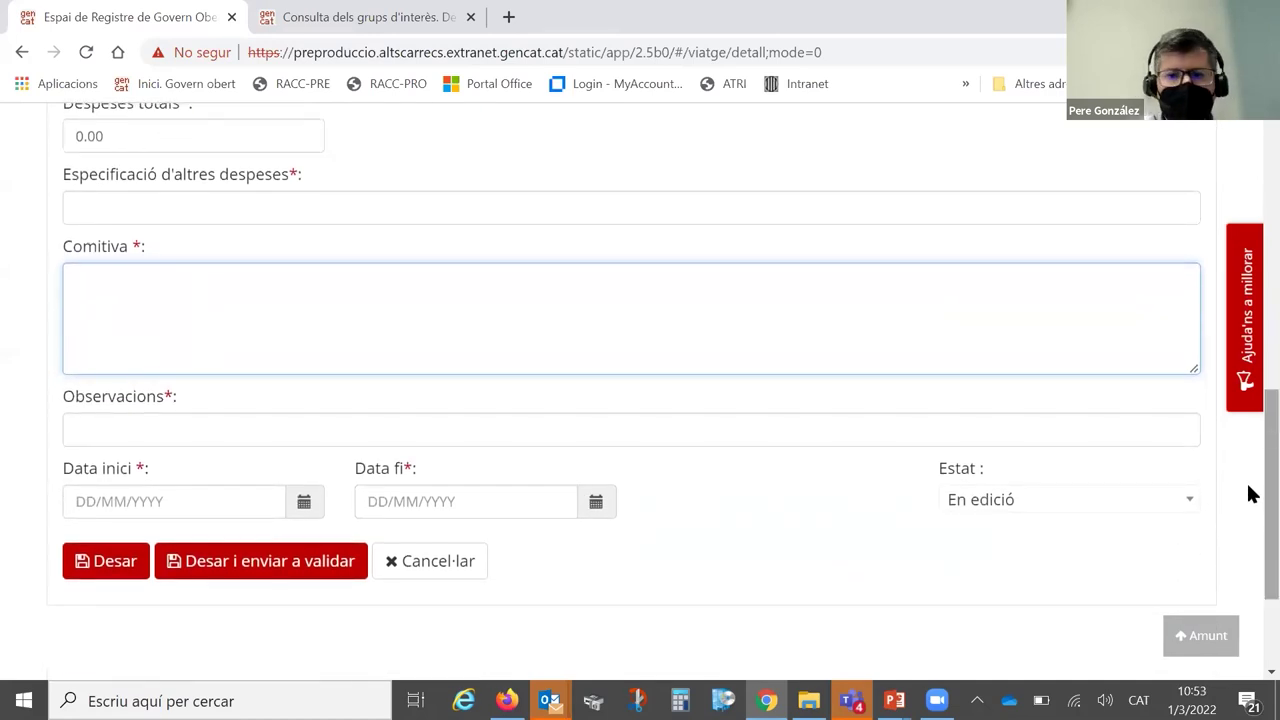
click(290, 503)
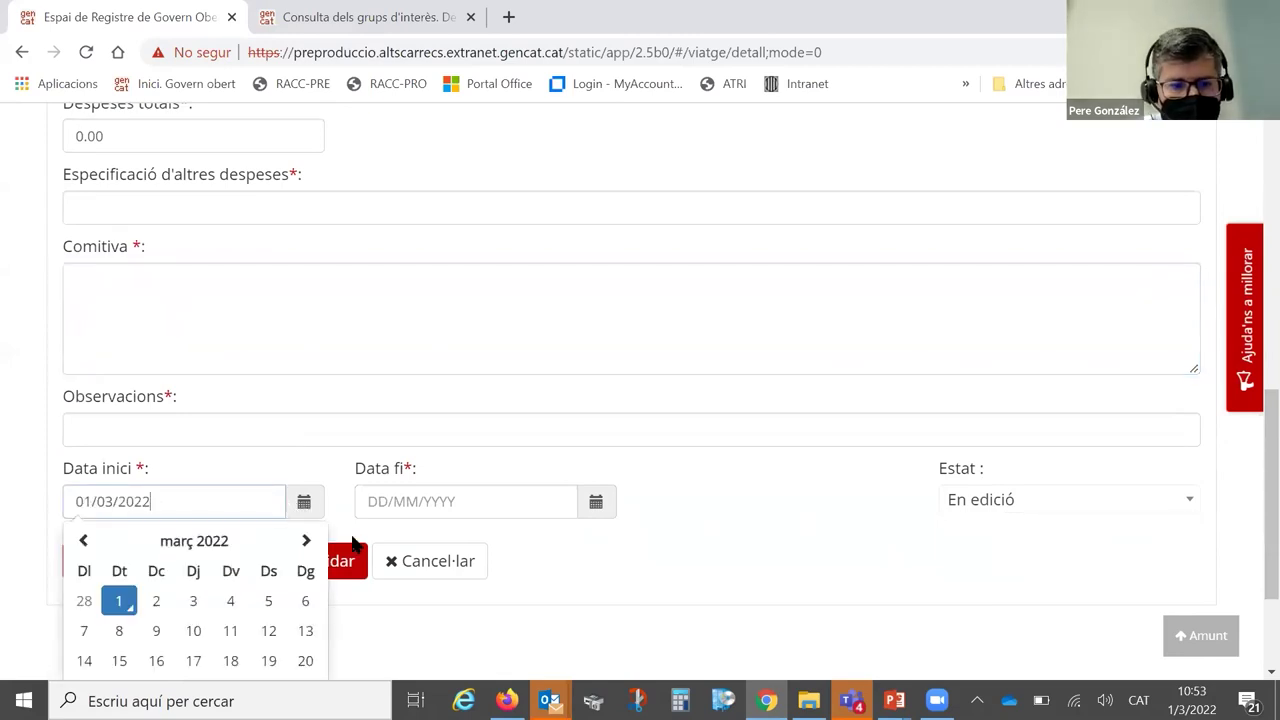
click(595, 503)
click(842, 532)
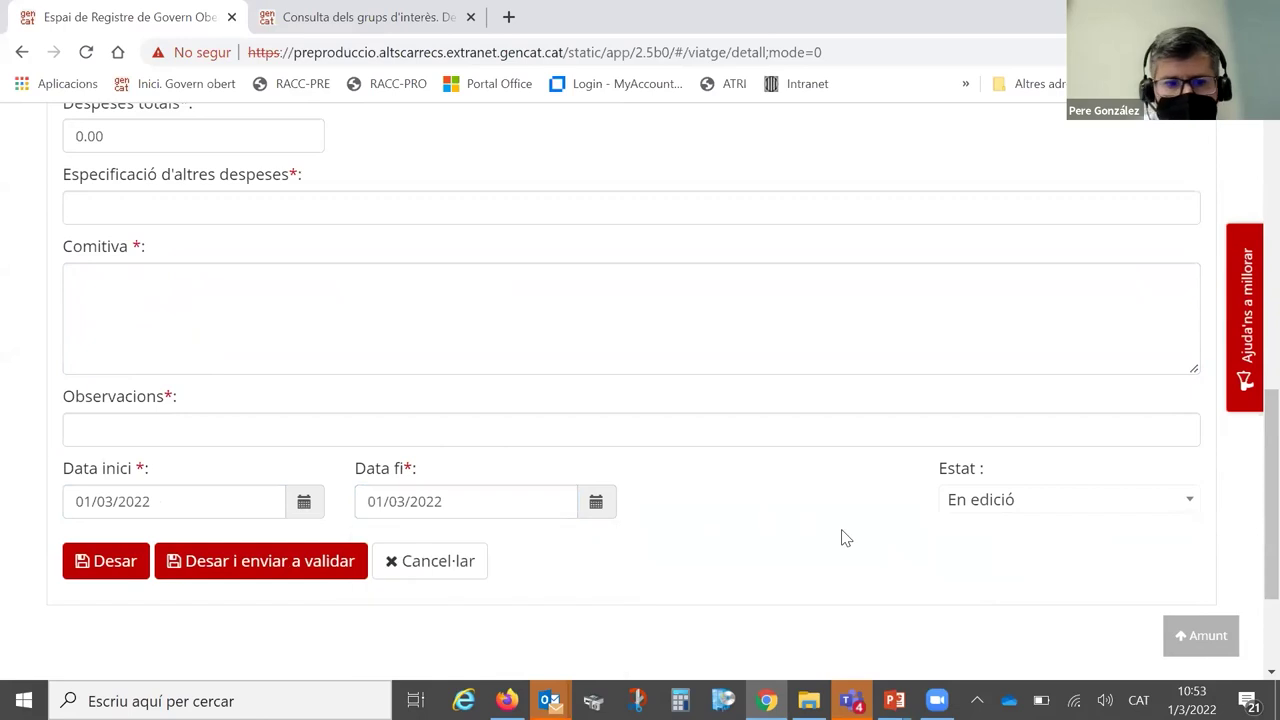
Examine the trip's Observacions field and review the rest of the form back up to its beginning
click(377, 430)
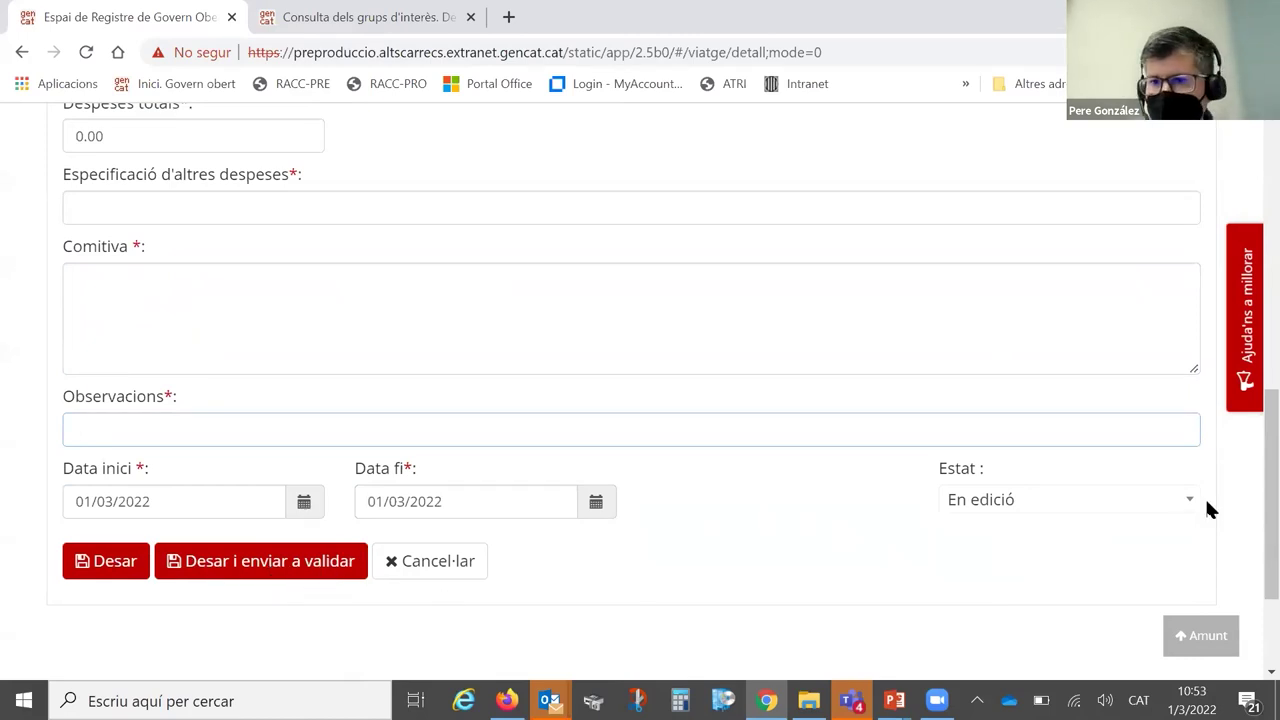
scroll(1250, 483, down, 1)
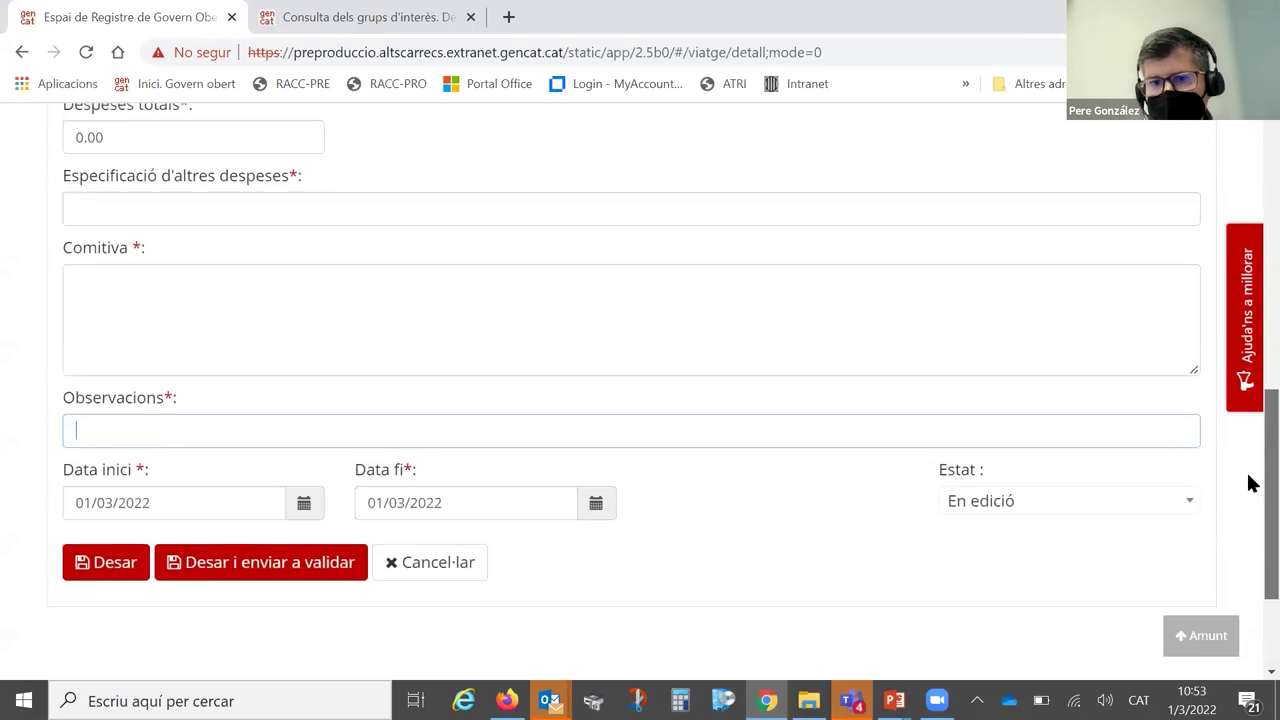
scroll(1248, 483, up, 3)
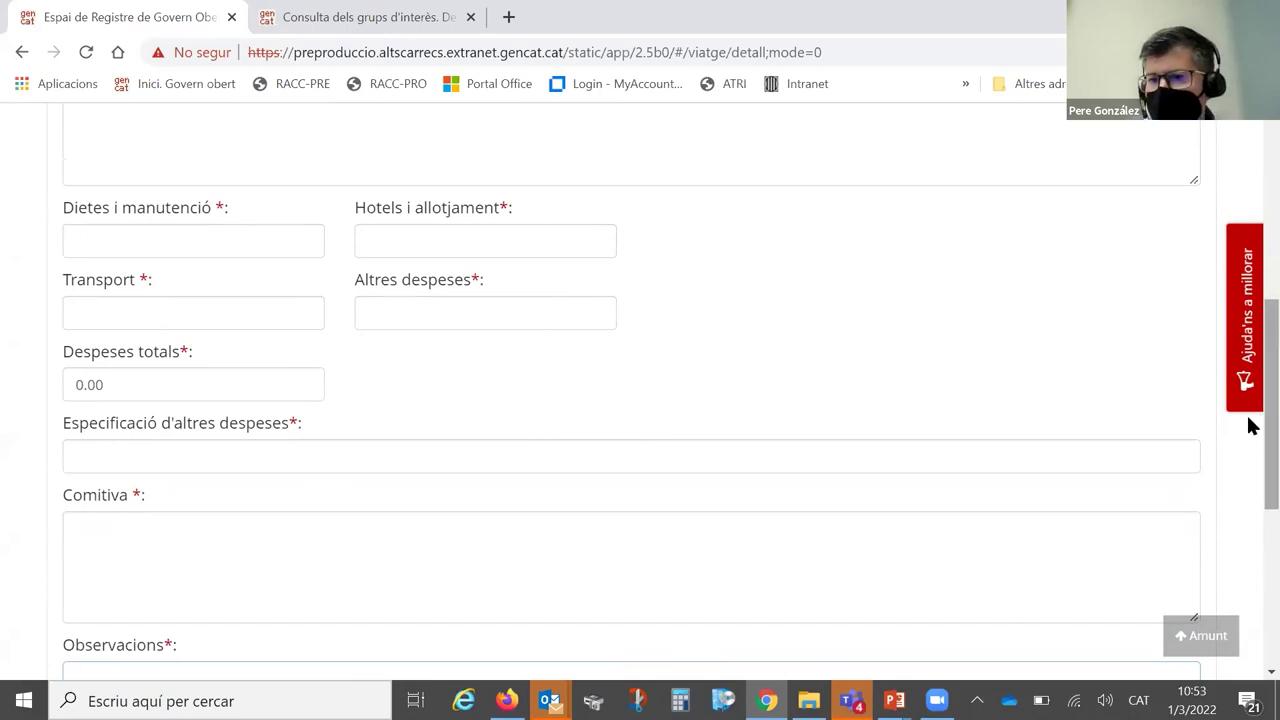
scroll(1249, 423, up, 1)
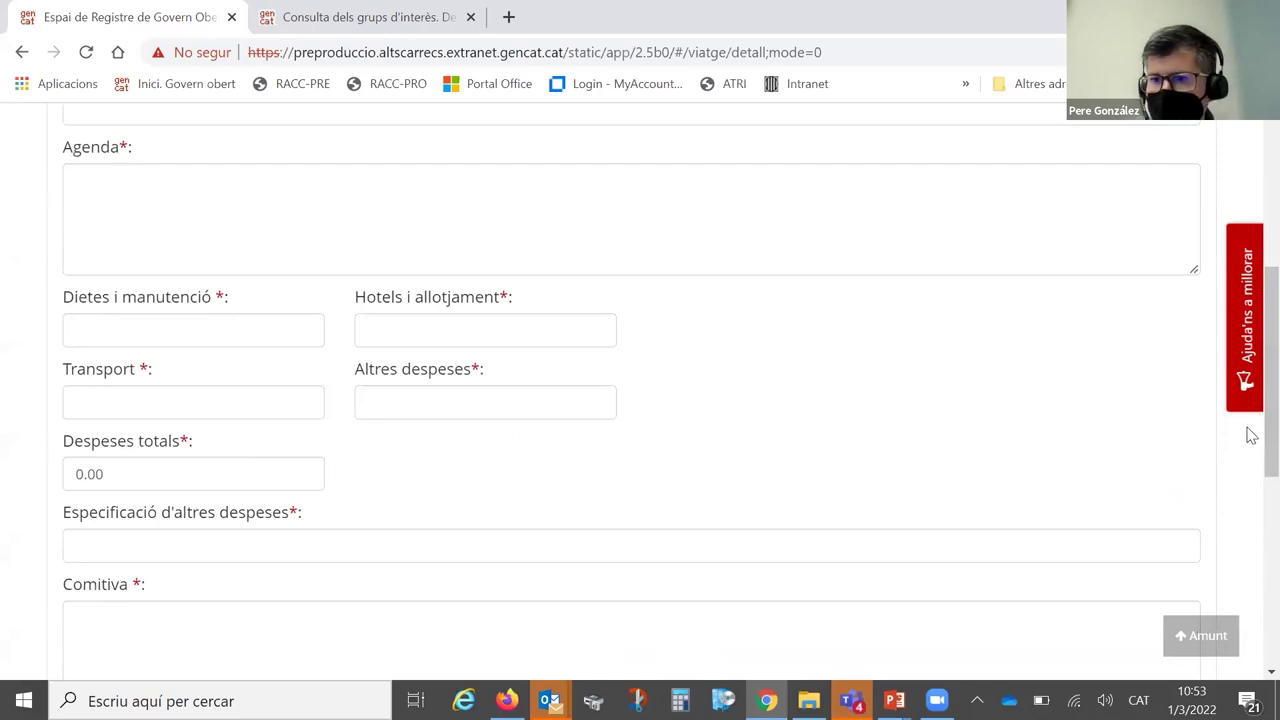
scroll(1249, 440, down, 4)
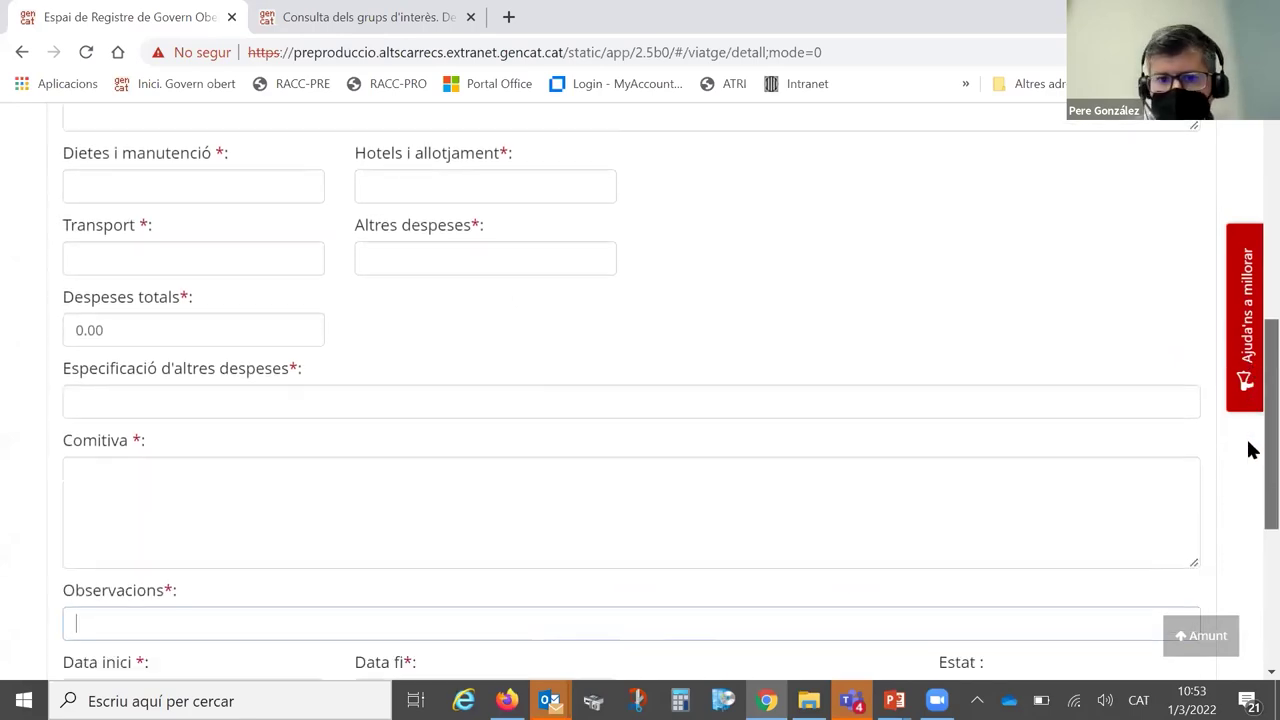
scroll(1249, 500, up, 1)
scroll(1249, 400, up, 10)
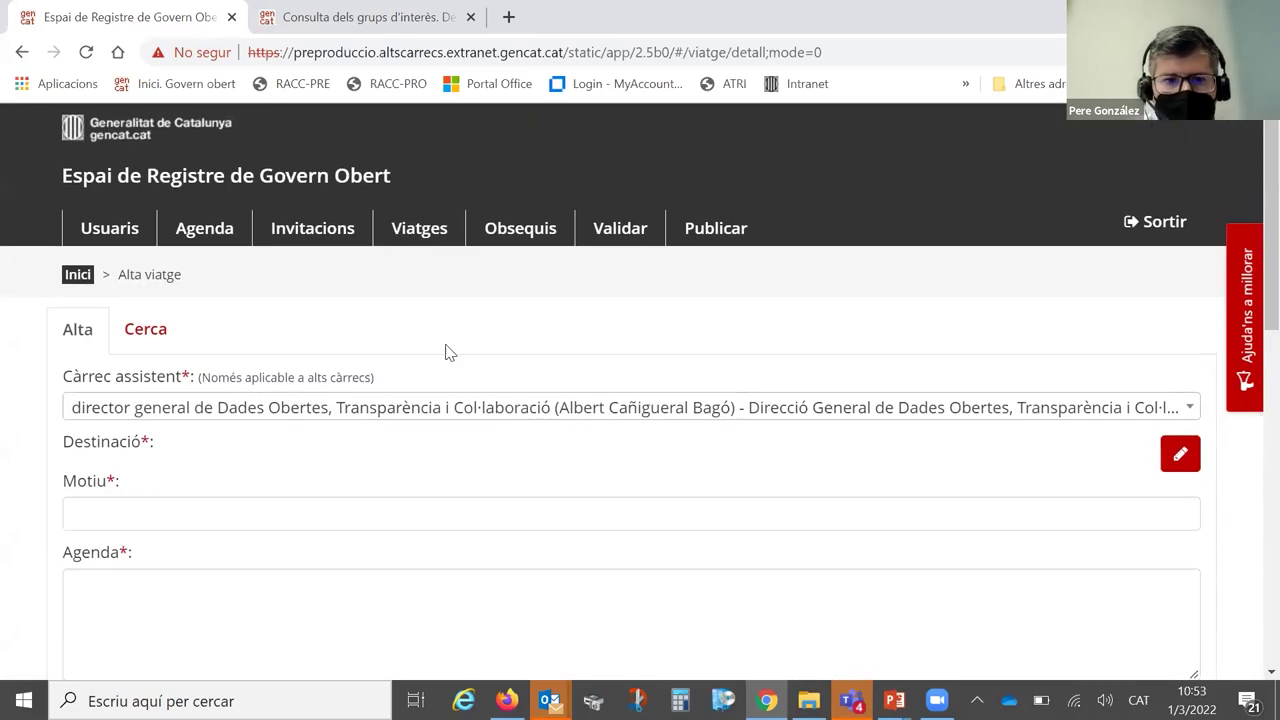
Open the registration form for a new gift (Obsequis) and look over its Càrrec and Obsequi fields
click(517, 238)
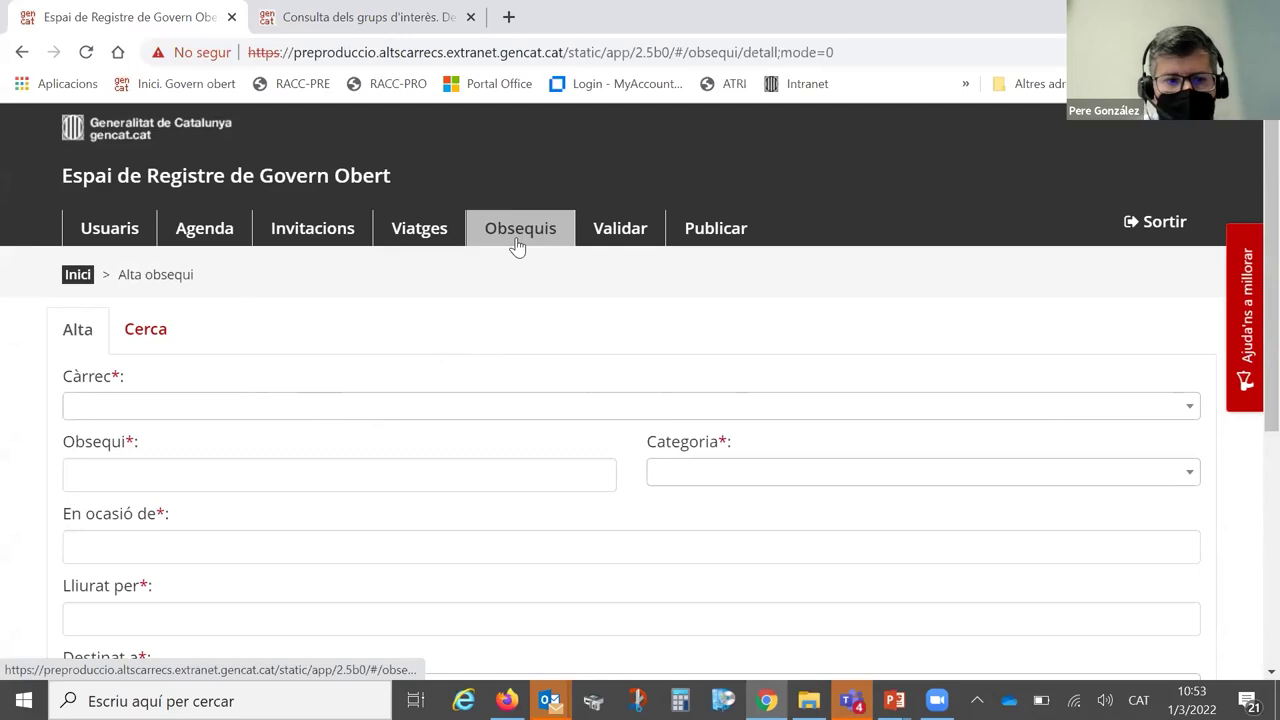
scroll(1250, 230, down, 2)
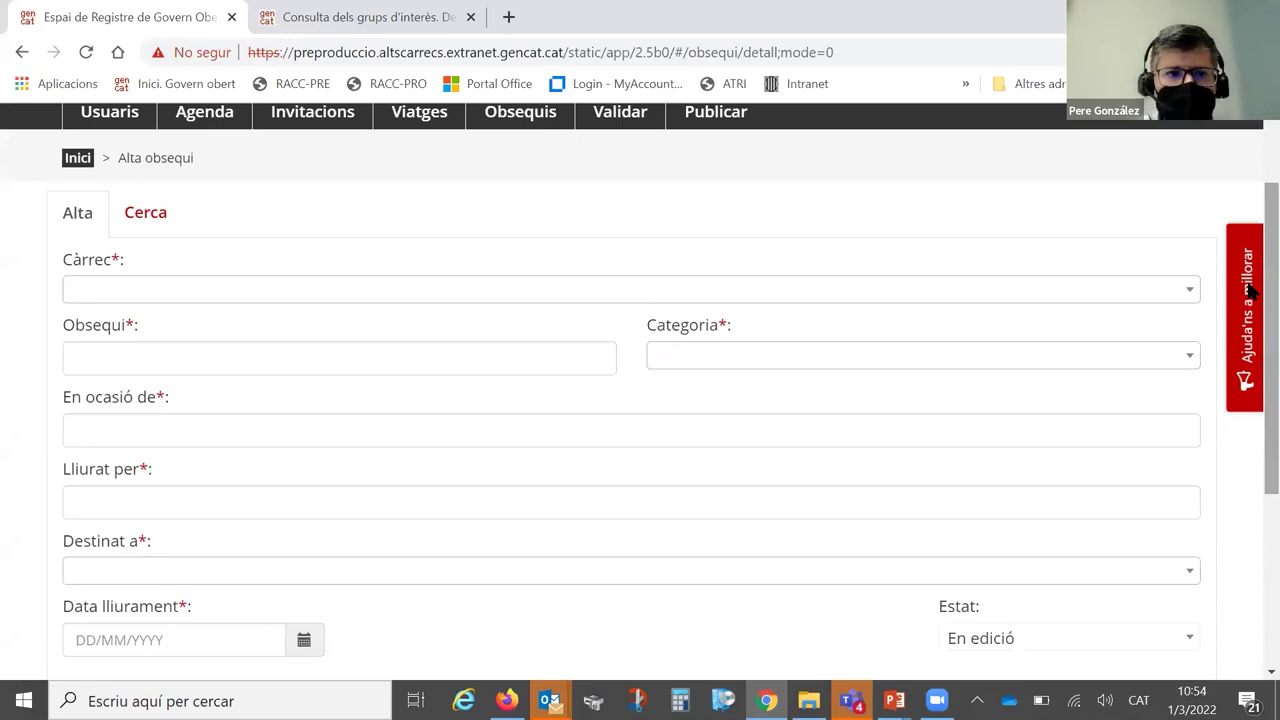
click(260, 295)
click(260, 296)
click(260, 290)
click(260, 290)
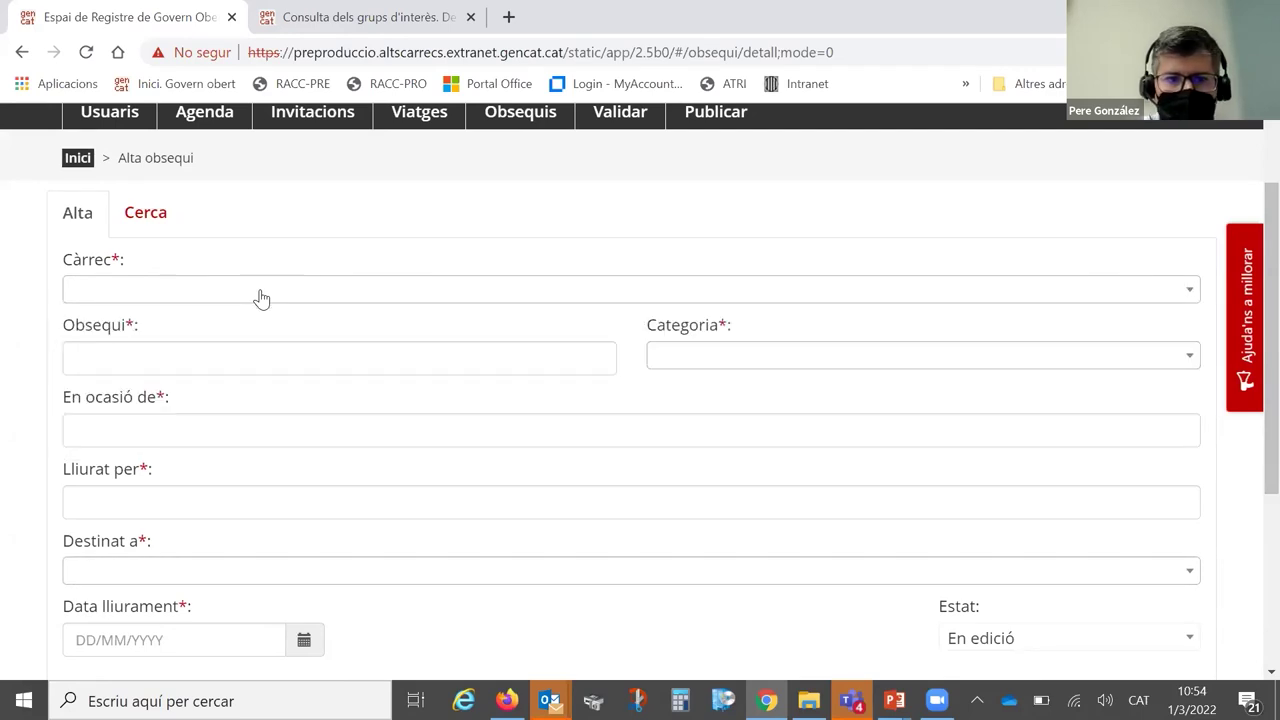
click(268, 371)
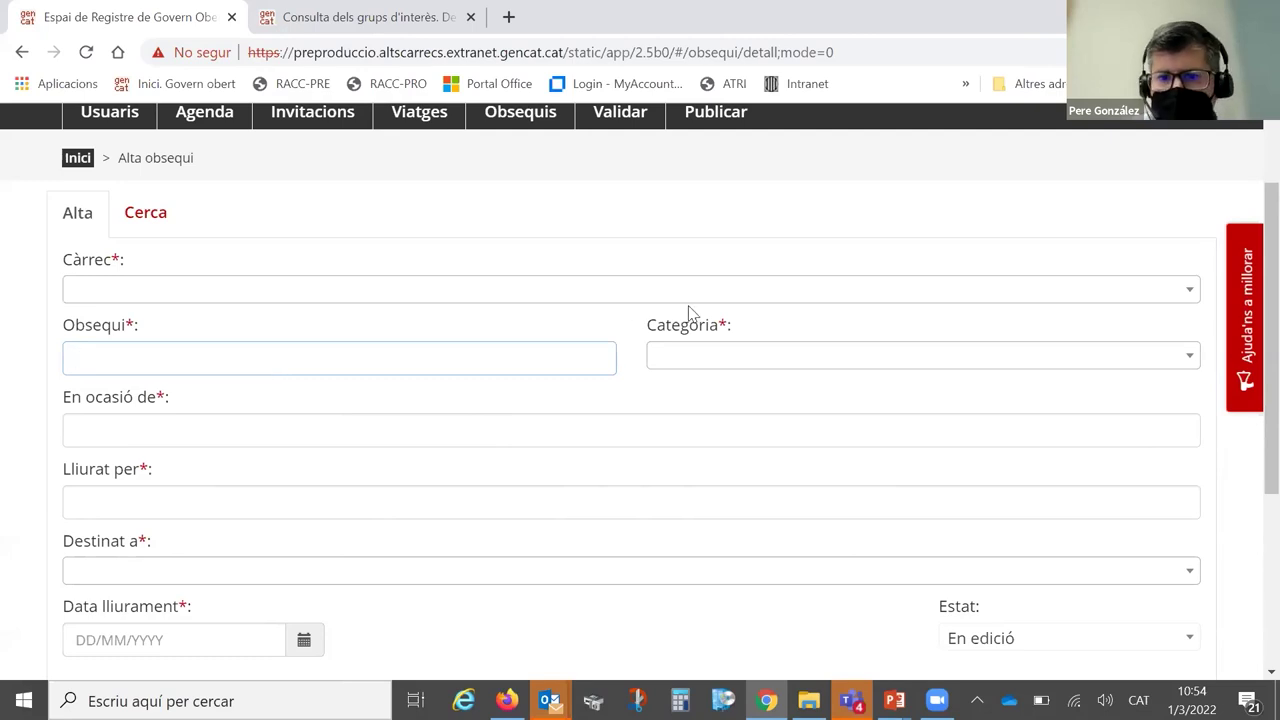
Open the gift's Categoria options and look through the whole list
click(715, 355)
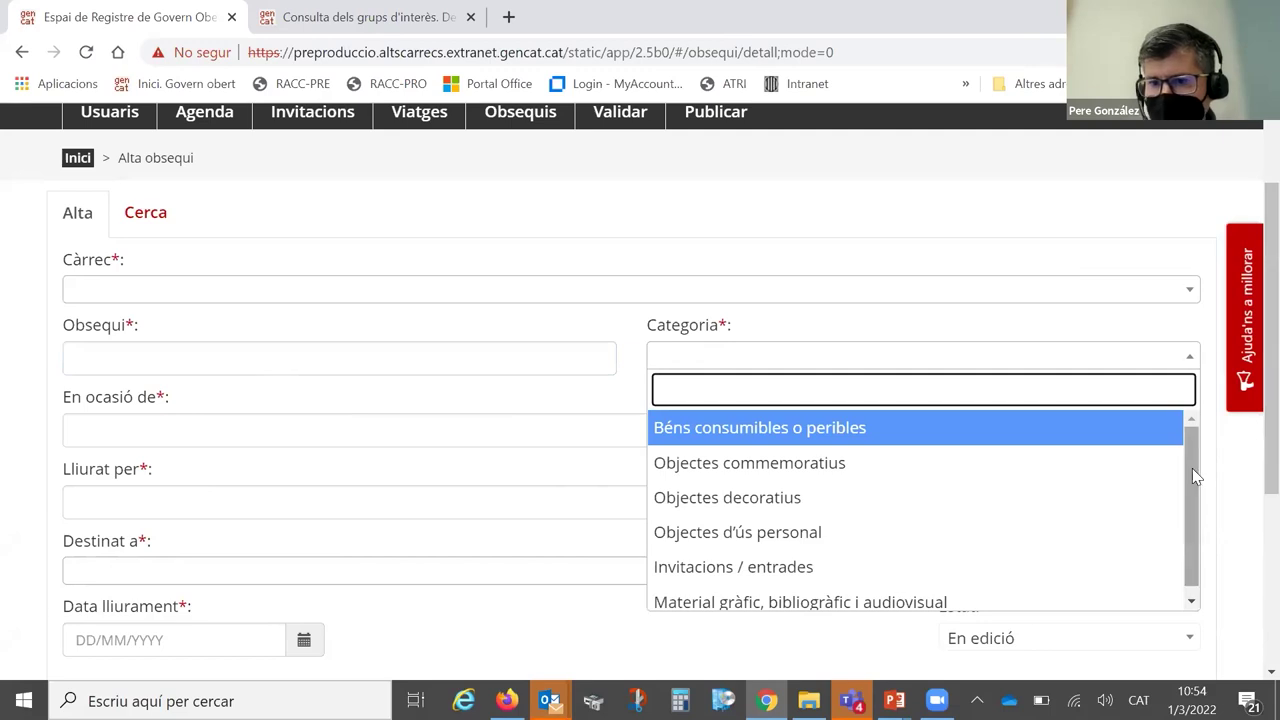
mouse_move(1194, 477)
mouse_down()
mouse_move(1194, 489)
mouse_move(1197, 478)
mouse_up()
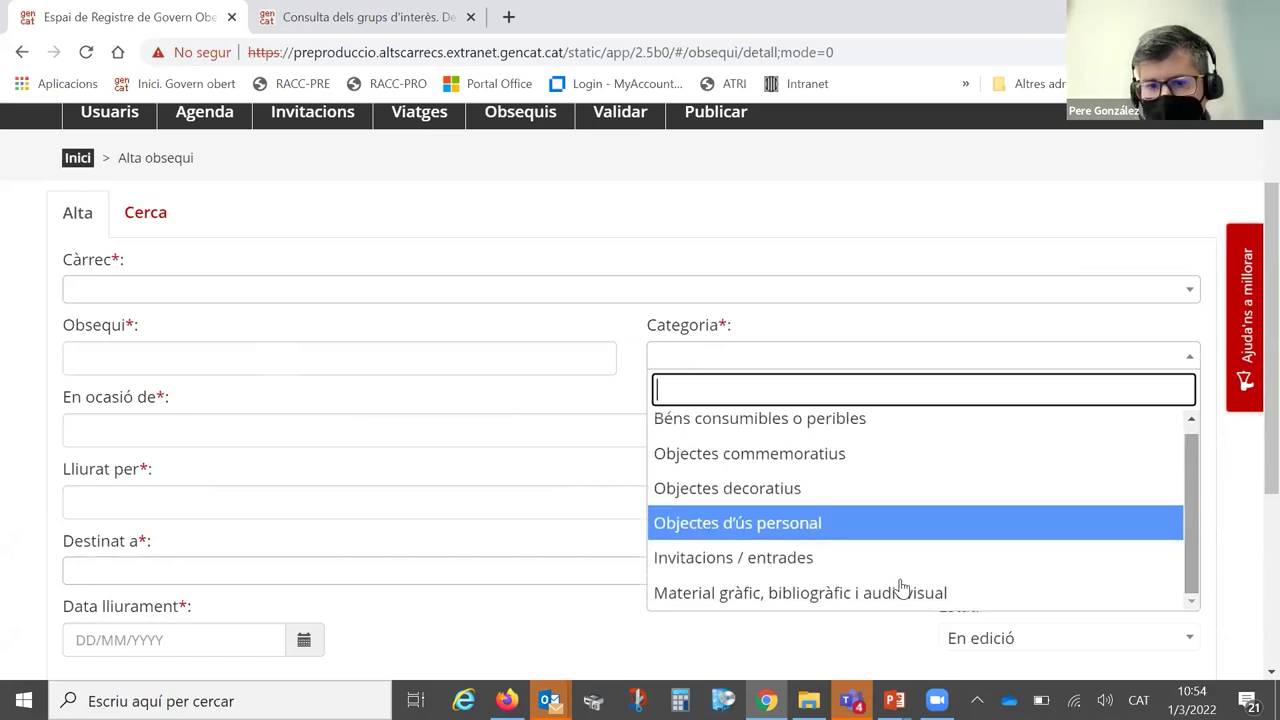
scroll(857, 600, down, 1)
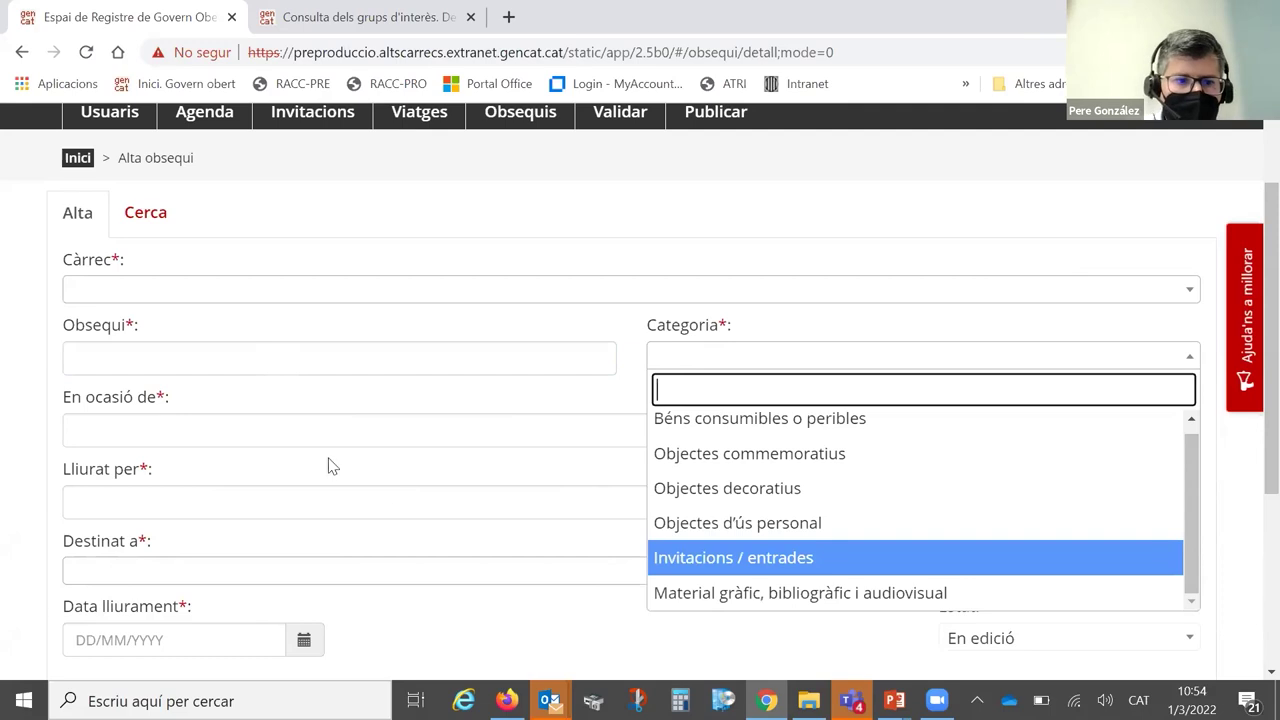
Close the category options and examine the gift's En ocasió de and Lliurat per fields
click(307, 418)
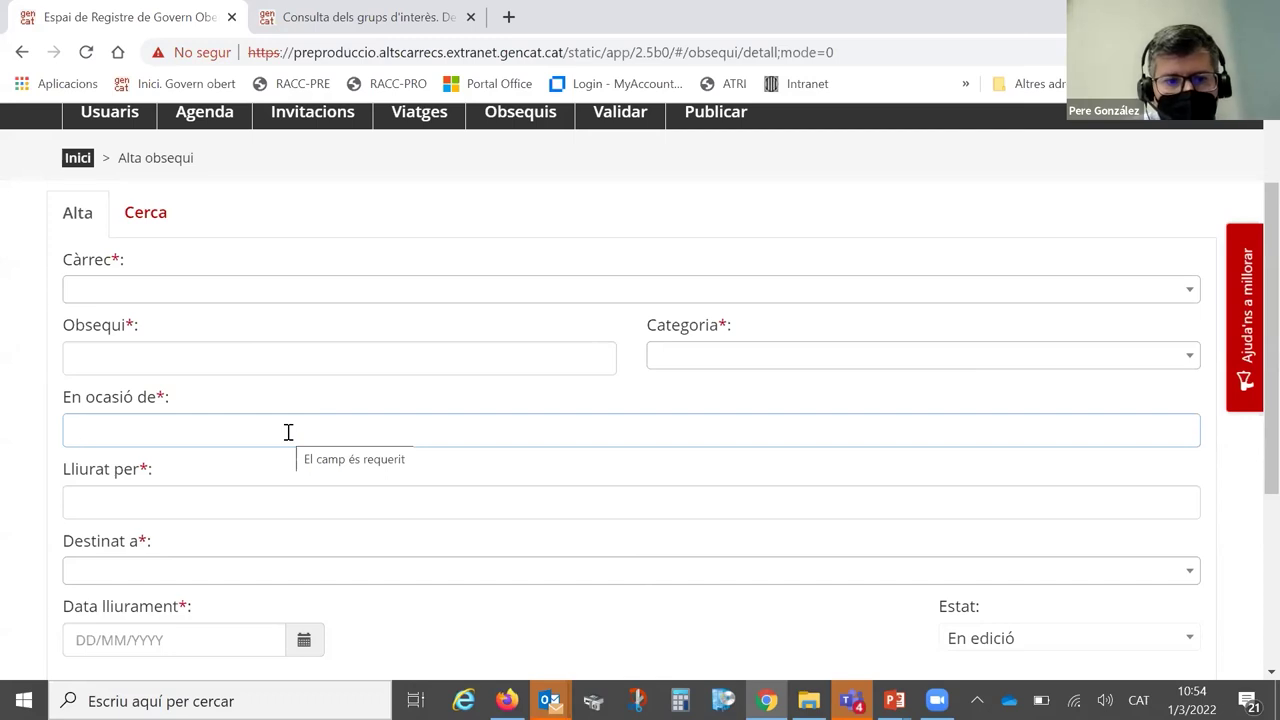
click(275, 497)
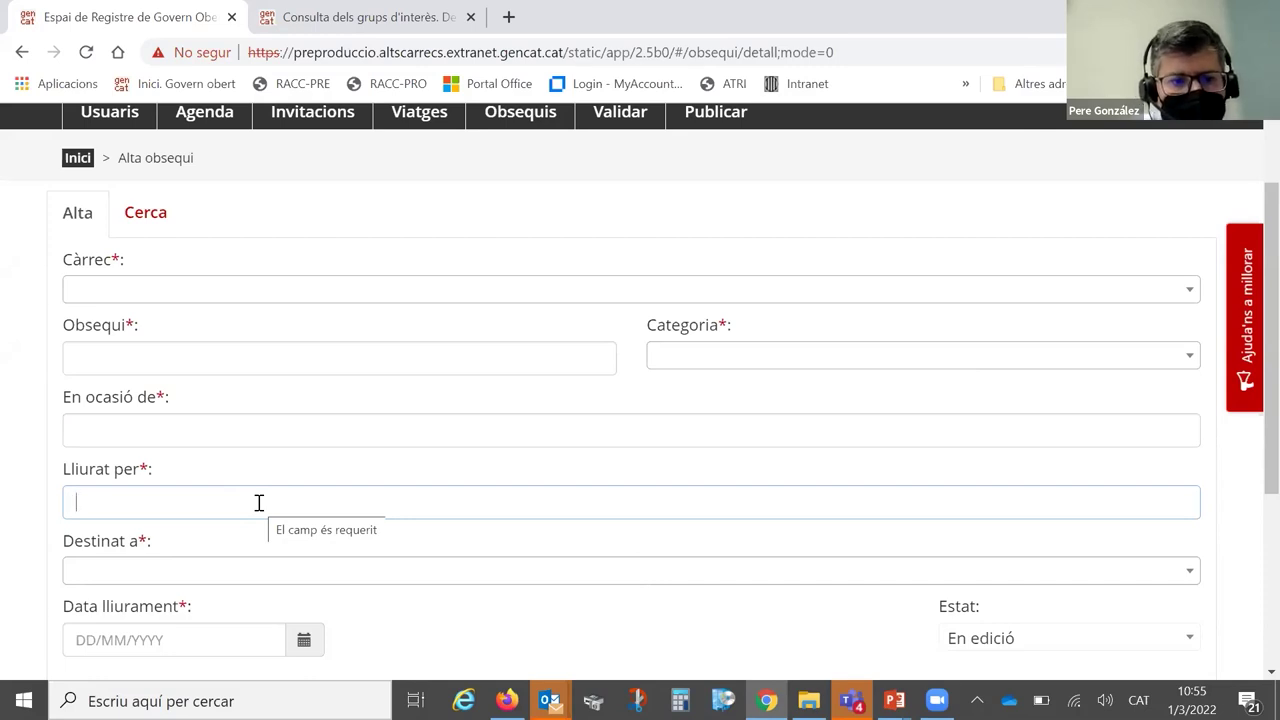
click(408, 501)
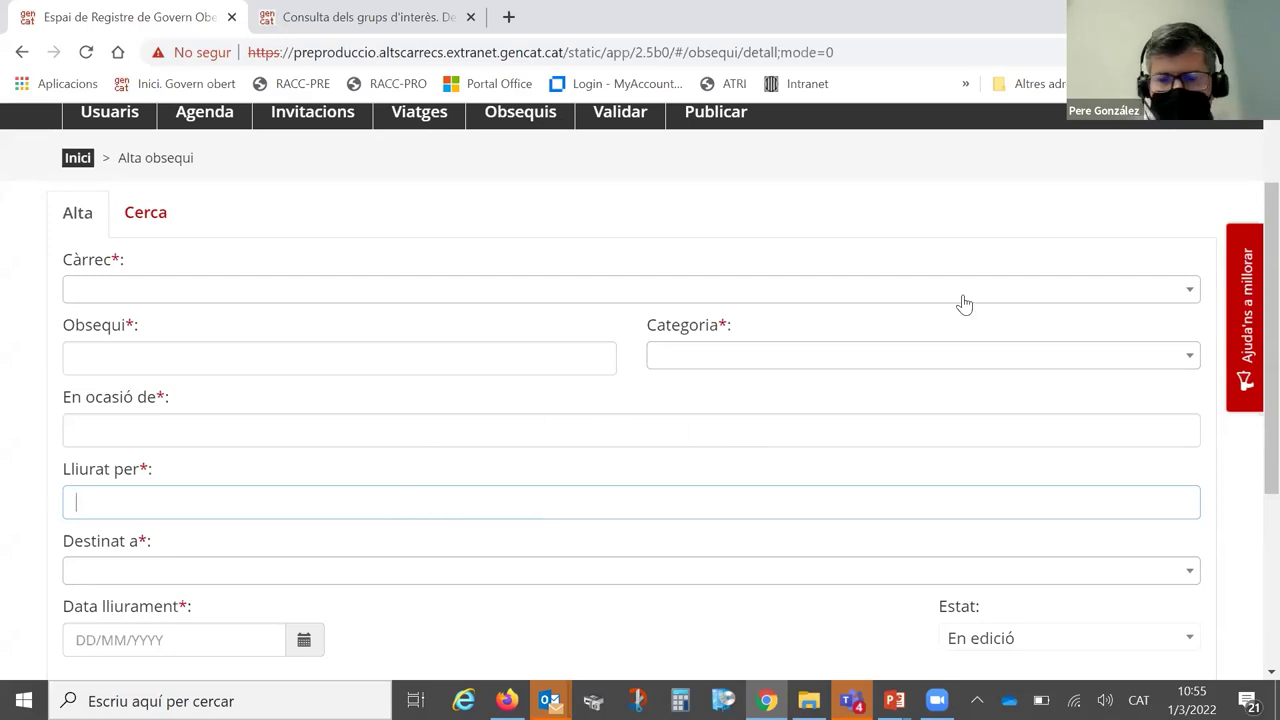
Look through all the gift's Destinat a options and close the list without choosing one
click(437, 585)
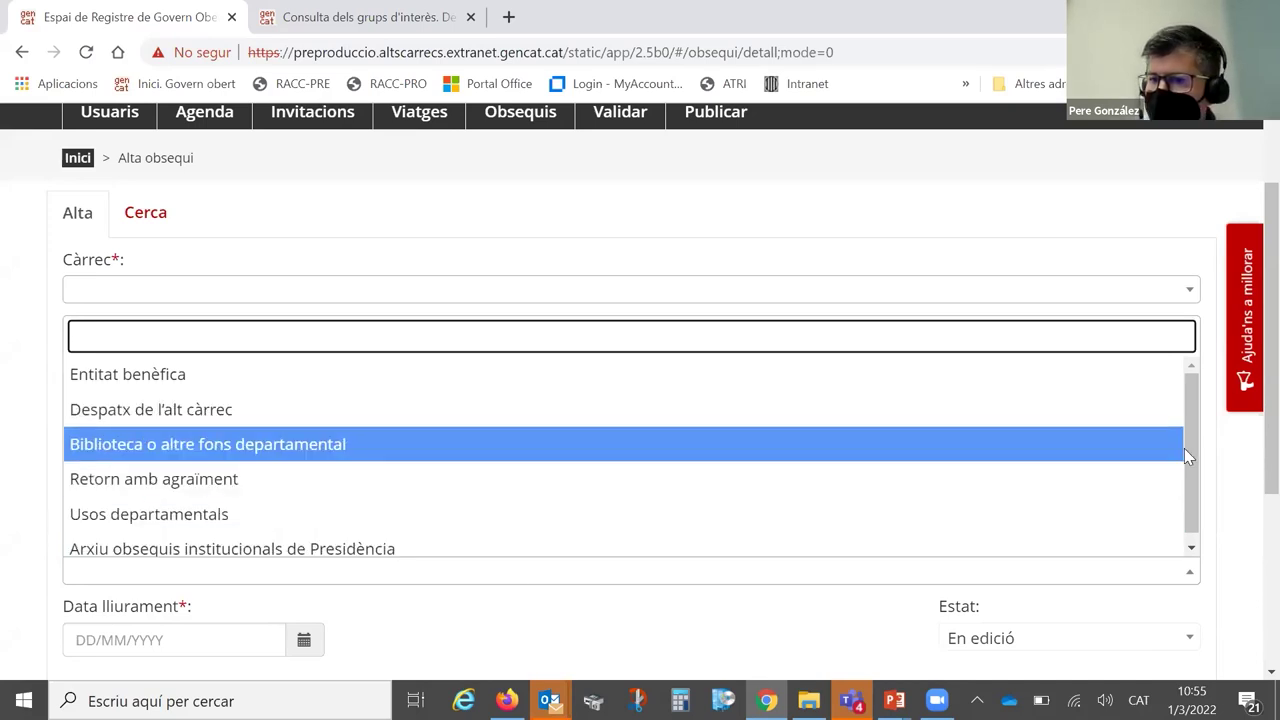
drag(1188, 449, 1197, 486)
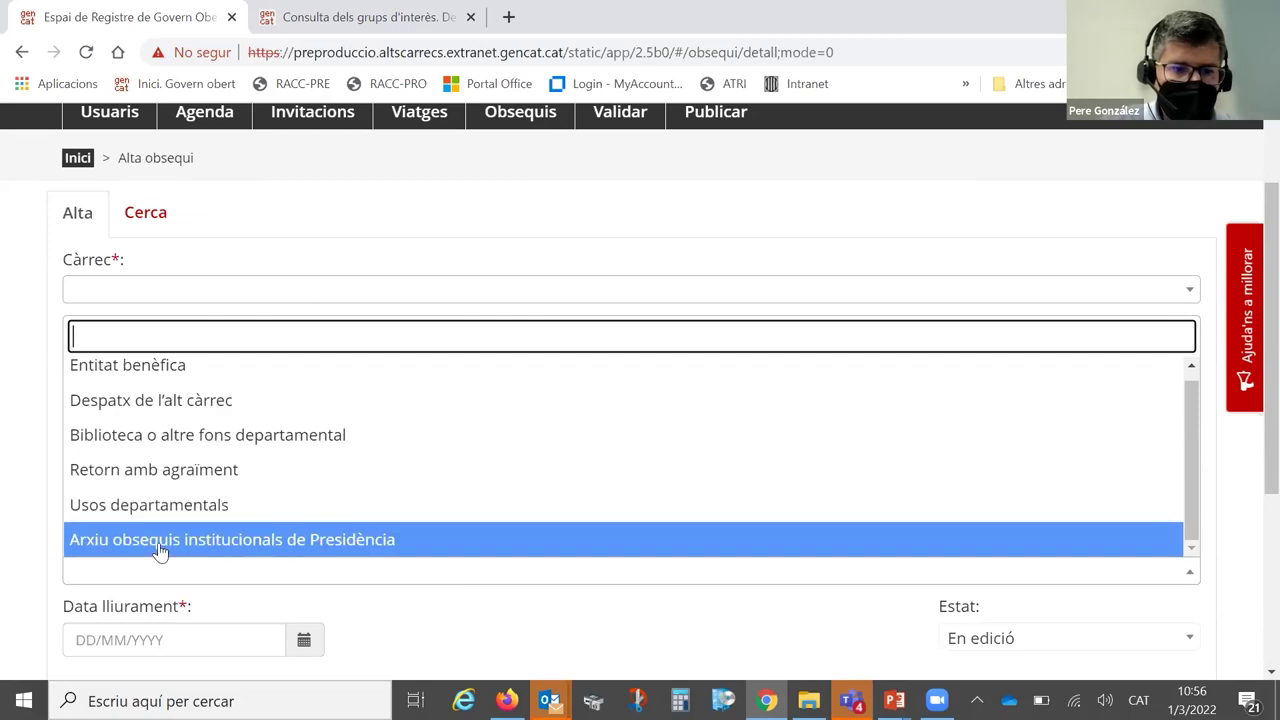
click(575, 632)
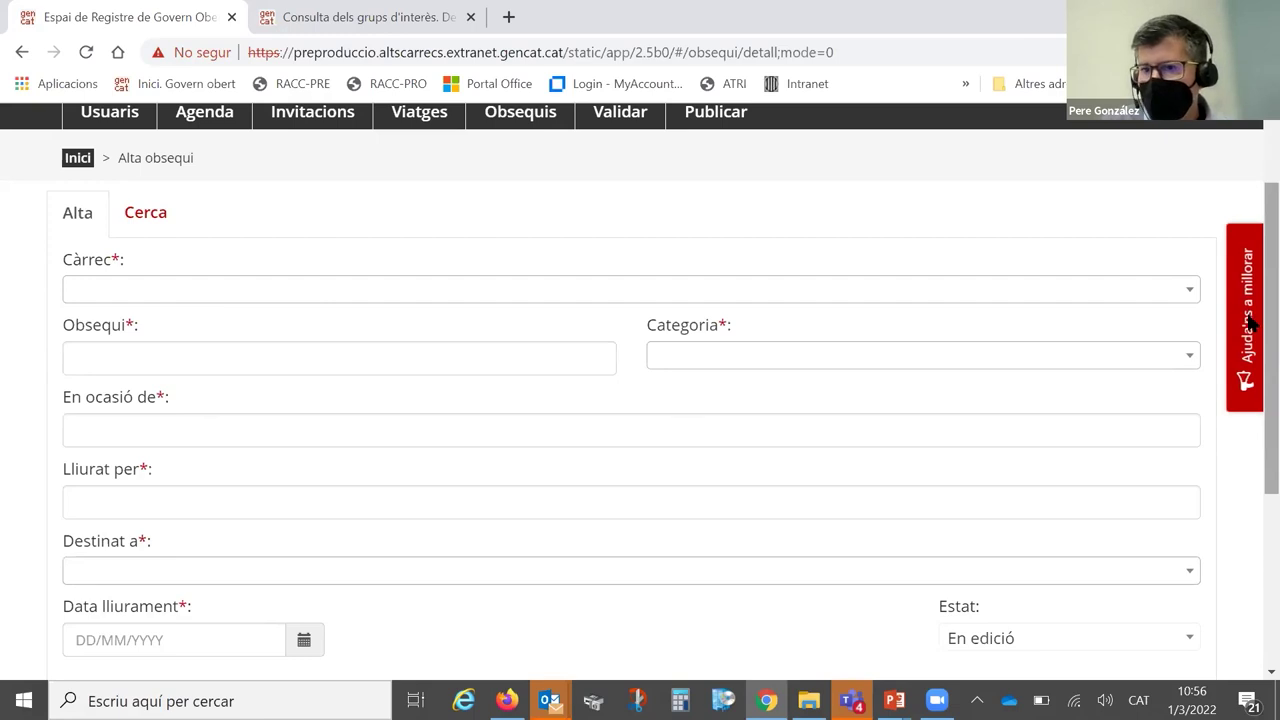
Open the list of records pending validation and look over its Agenda entries
scroll(1250, 325, up, 1)
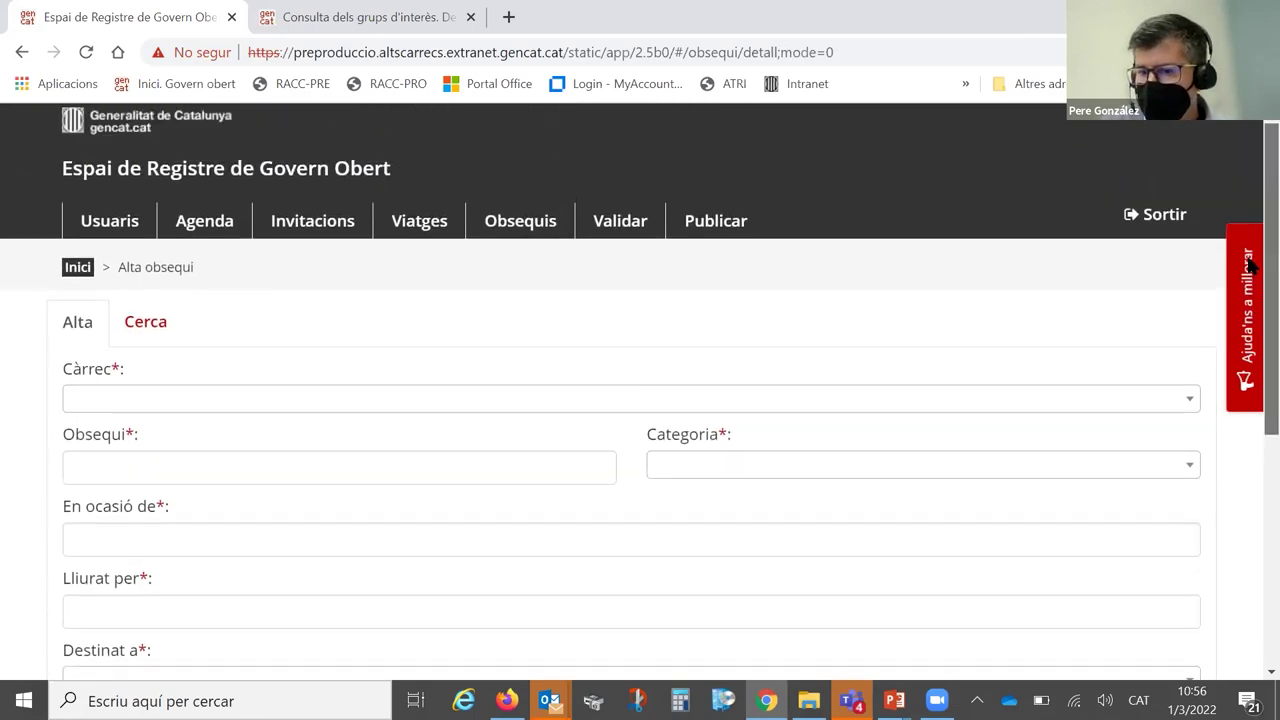
click(623, 228)
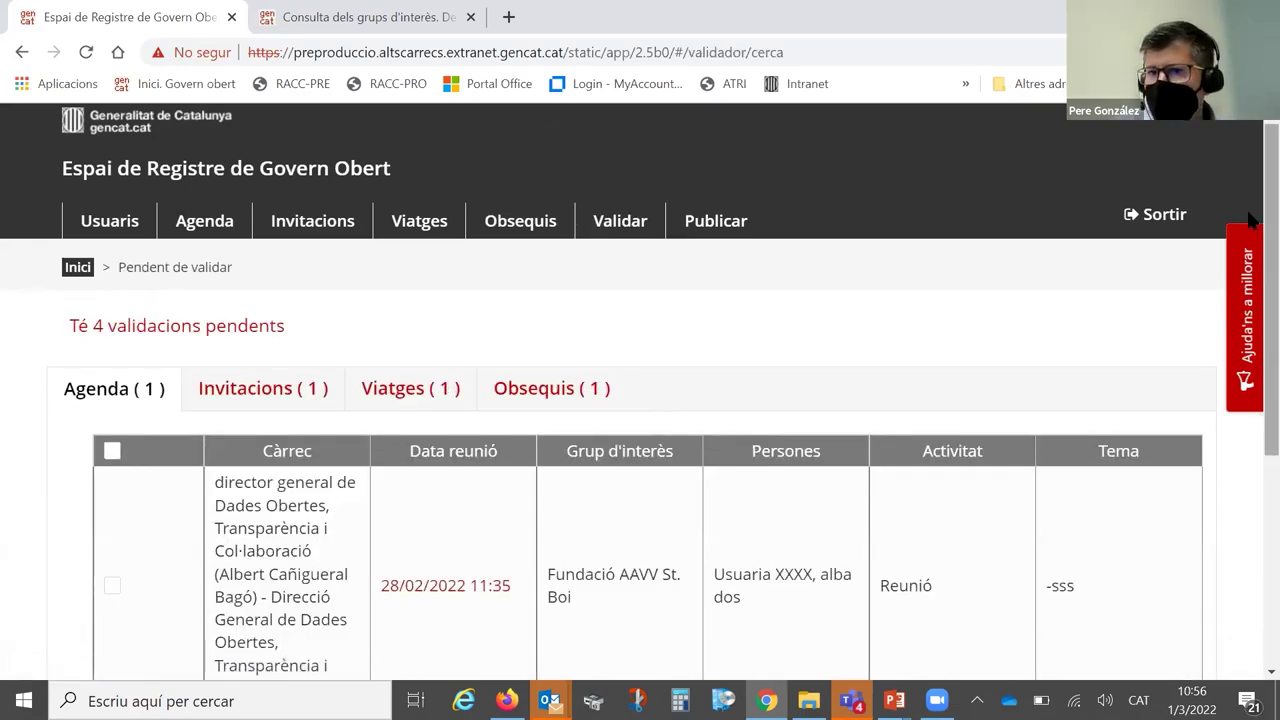
scroll(1250, 245, down, 1)
scroll(1250, 260, down, 1)
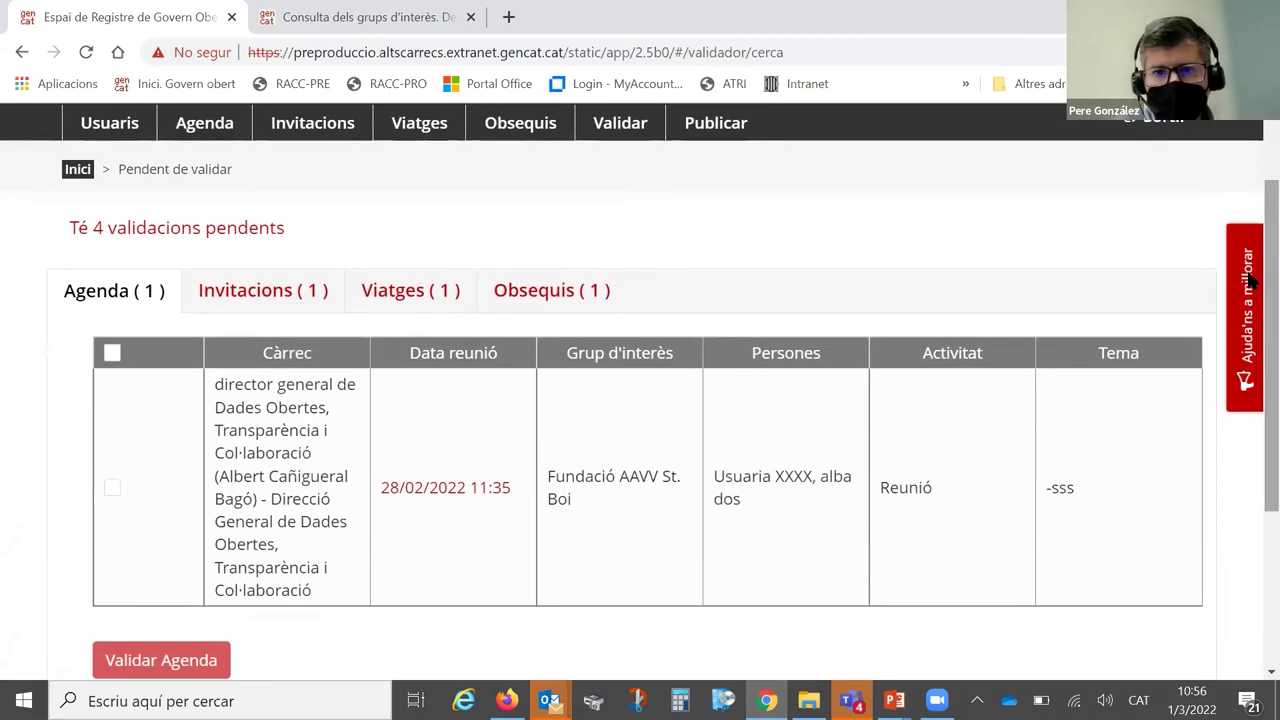
Open the 28/02/2022 11:35 meeting with Fundació AAVV St. Boi, review its details and validate it
click(441, 487)
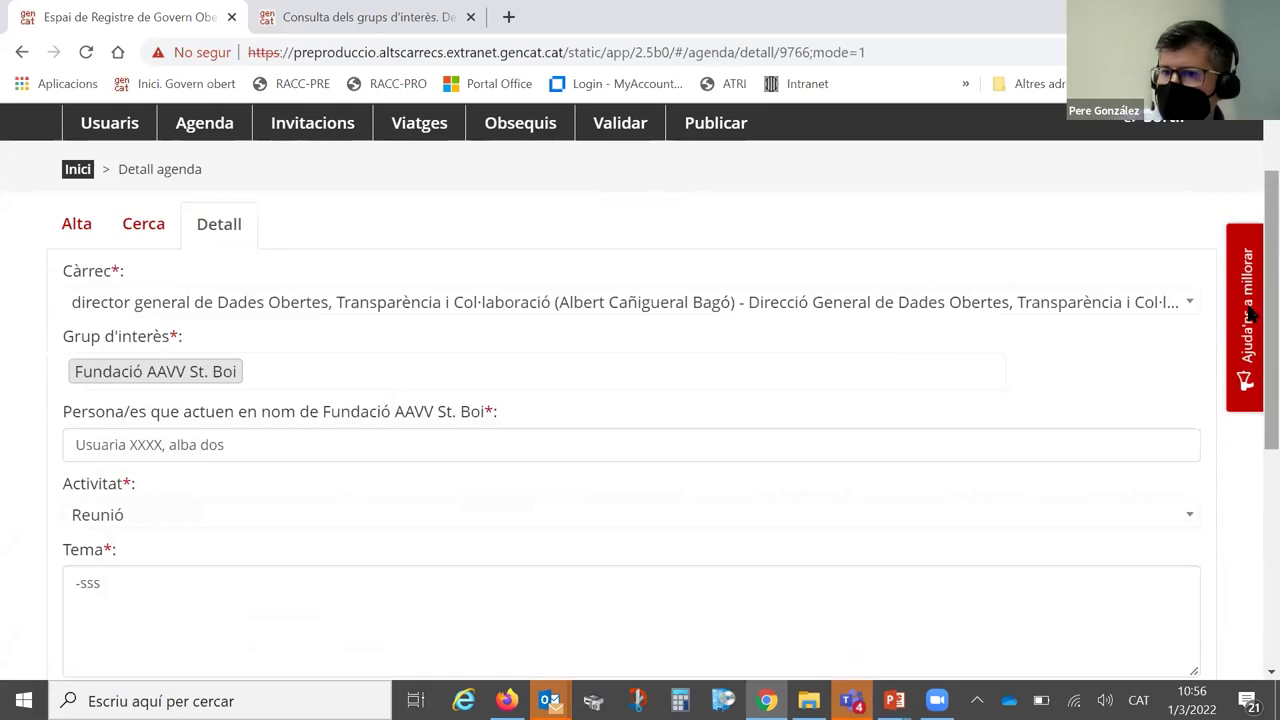
scroll(1249, 330, down, 2)
scroll(1249, 410, down, 1)
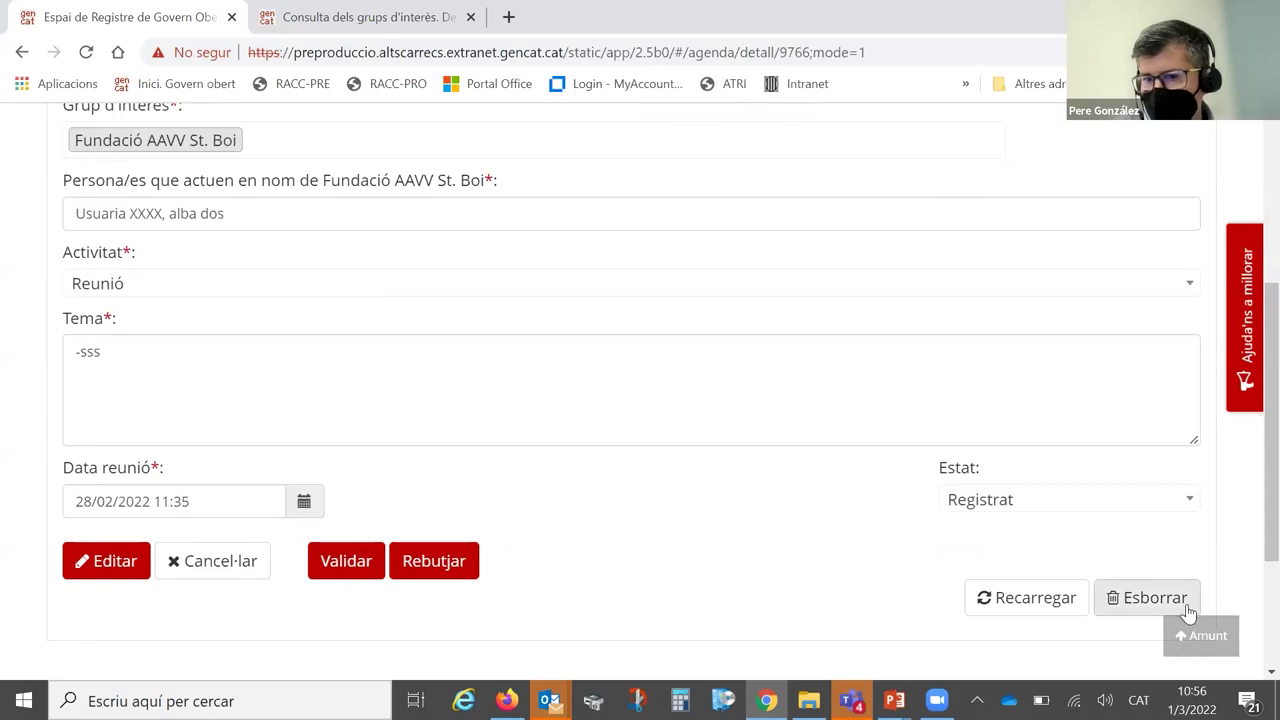
click(345, 562)
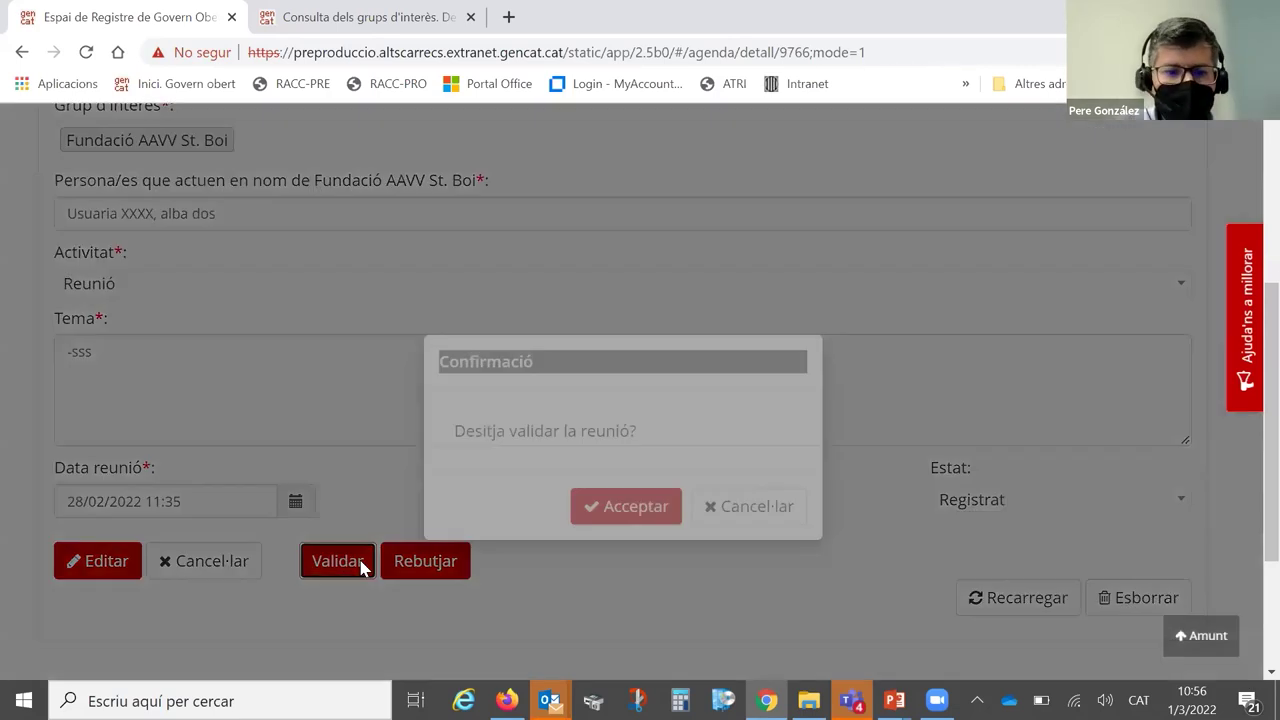
click(636, 510)
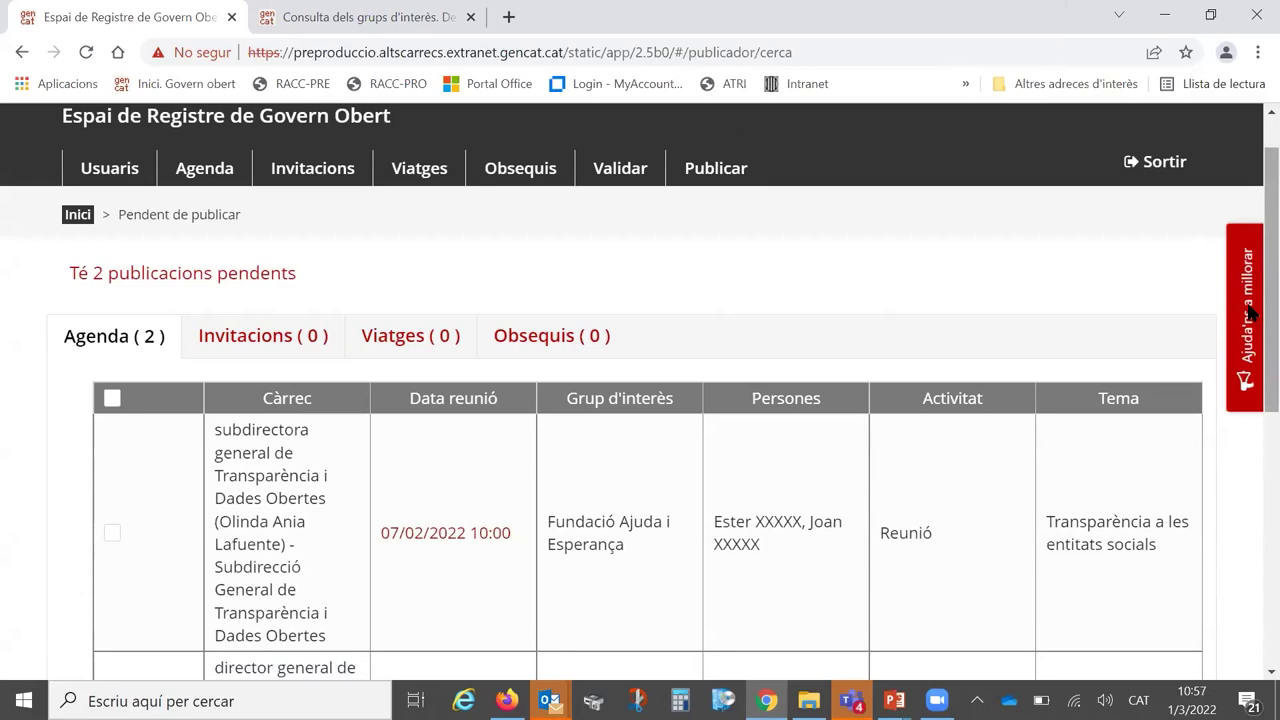
From the records pending publication, open the 07/02/2022 10:00 meeting with Fundació Ajuda i Esperança and publish it
scroll(1249, 318, down, 2)
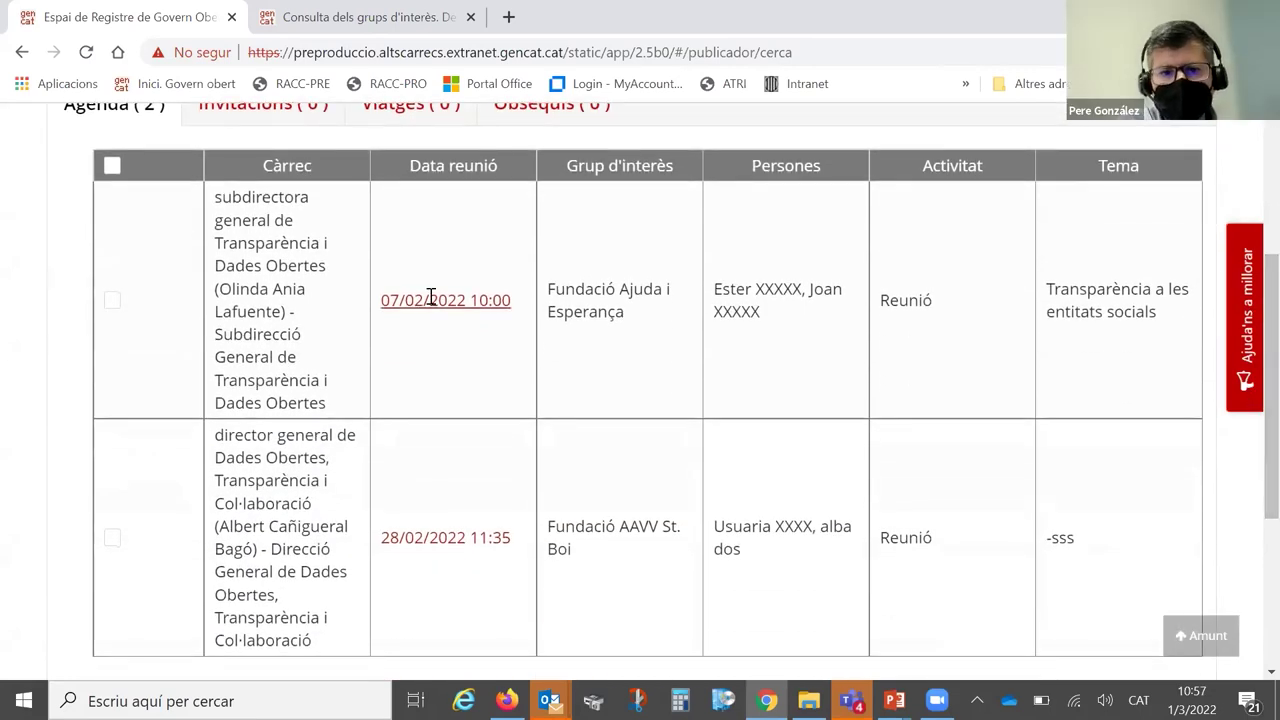
click(434, 302)
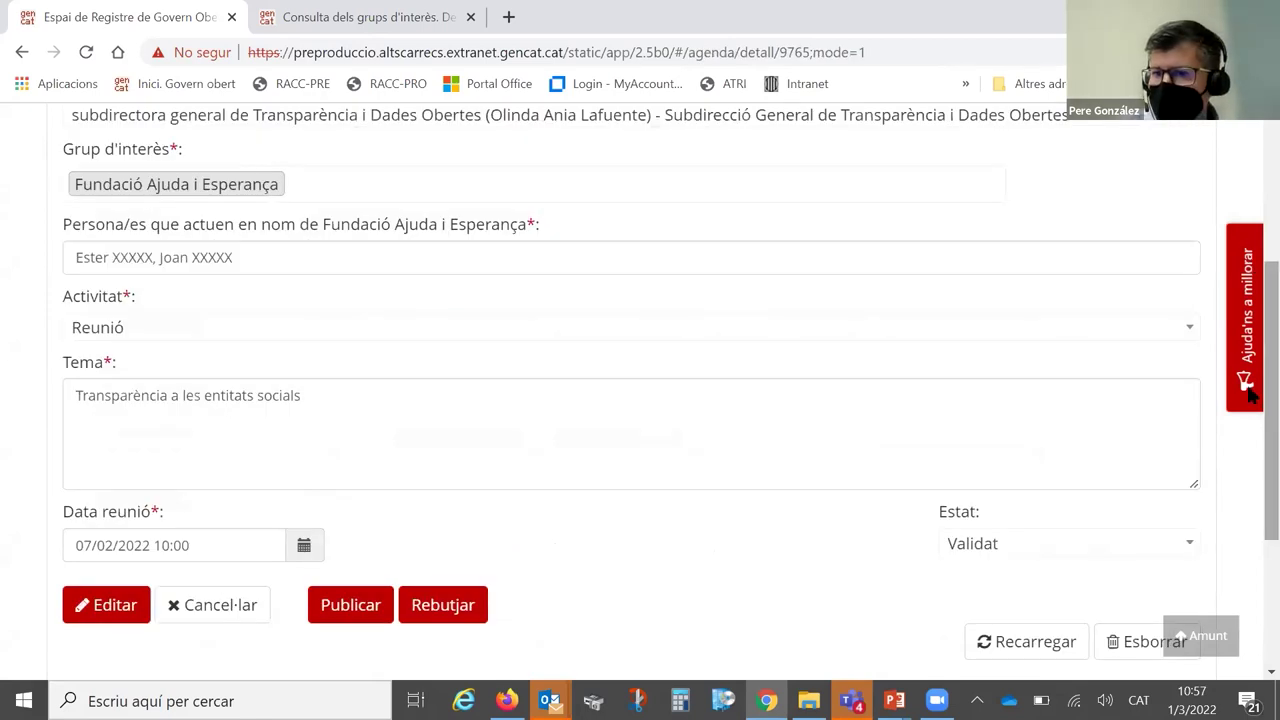
scroll(1249, 400, up, 3)
scroll(1249, 430, down, 4)
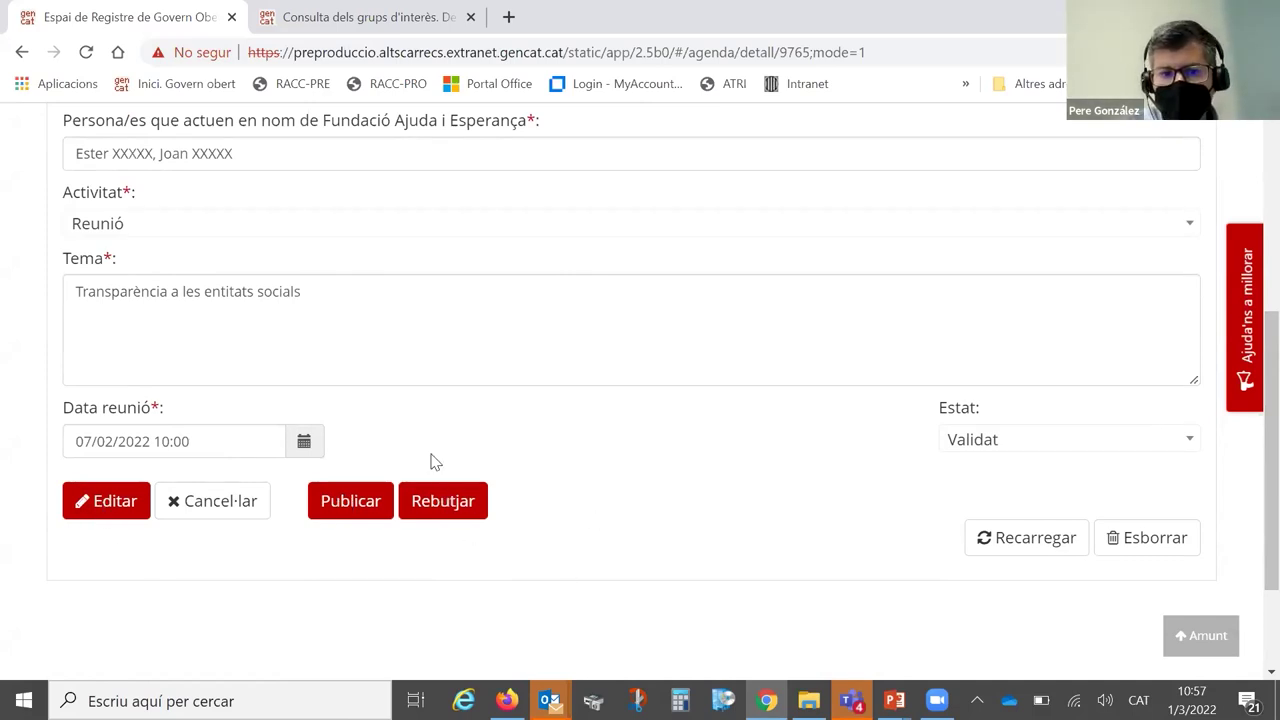
click(352, 507)
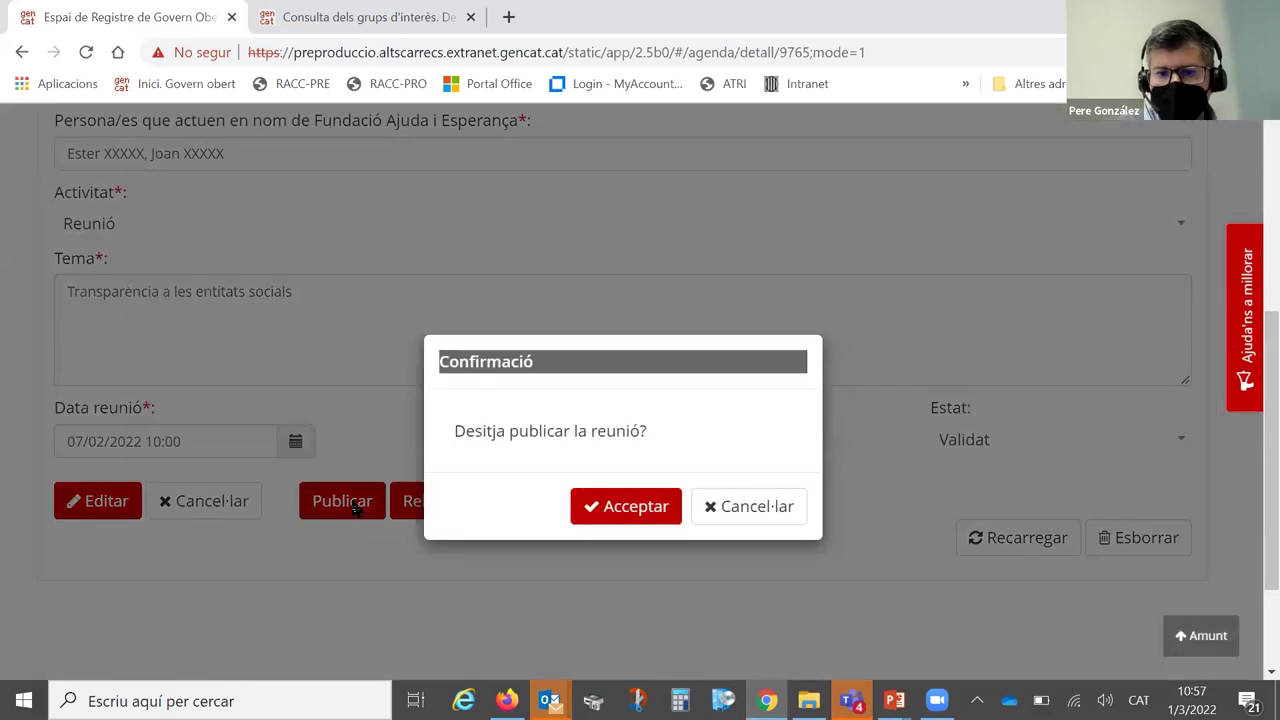
click(632, 507)
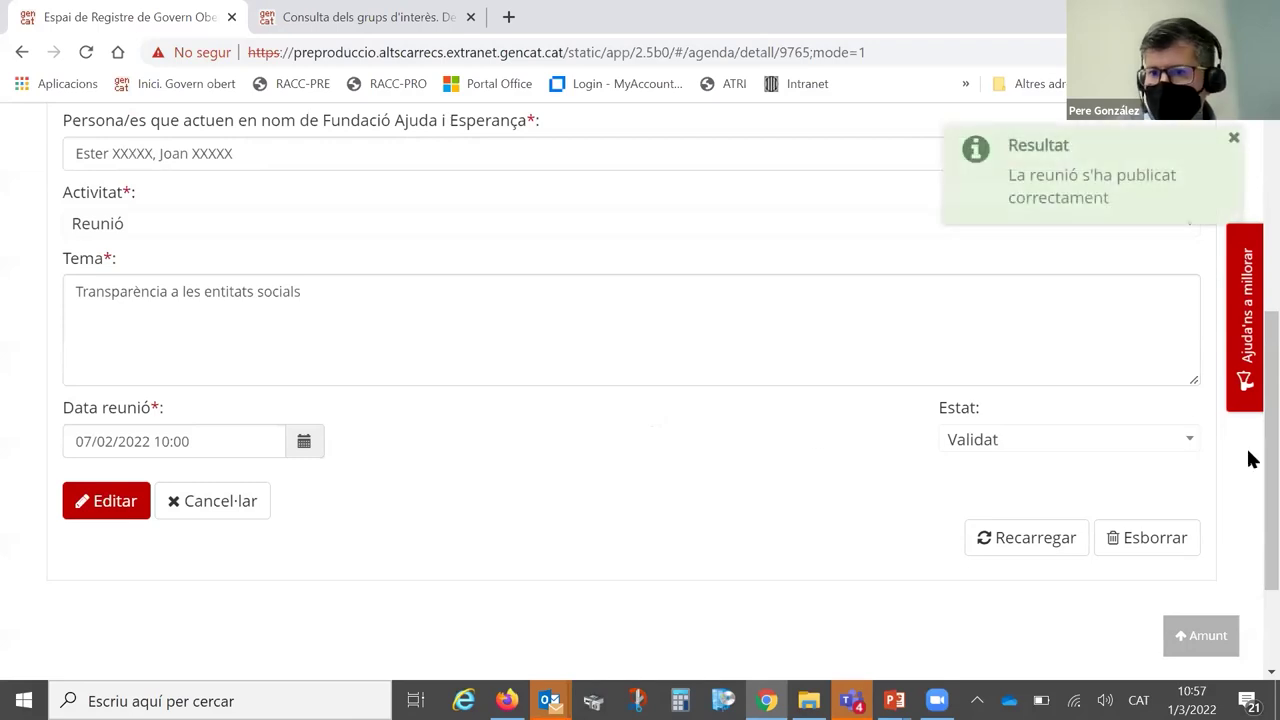
scroll(1250, 482, up, 4)
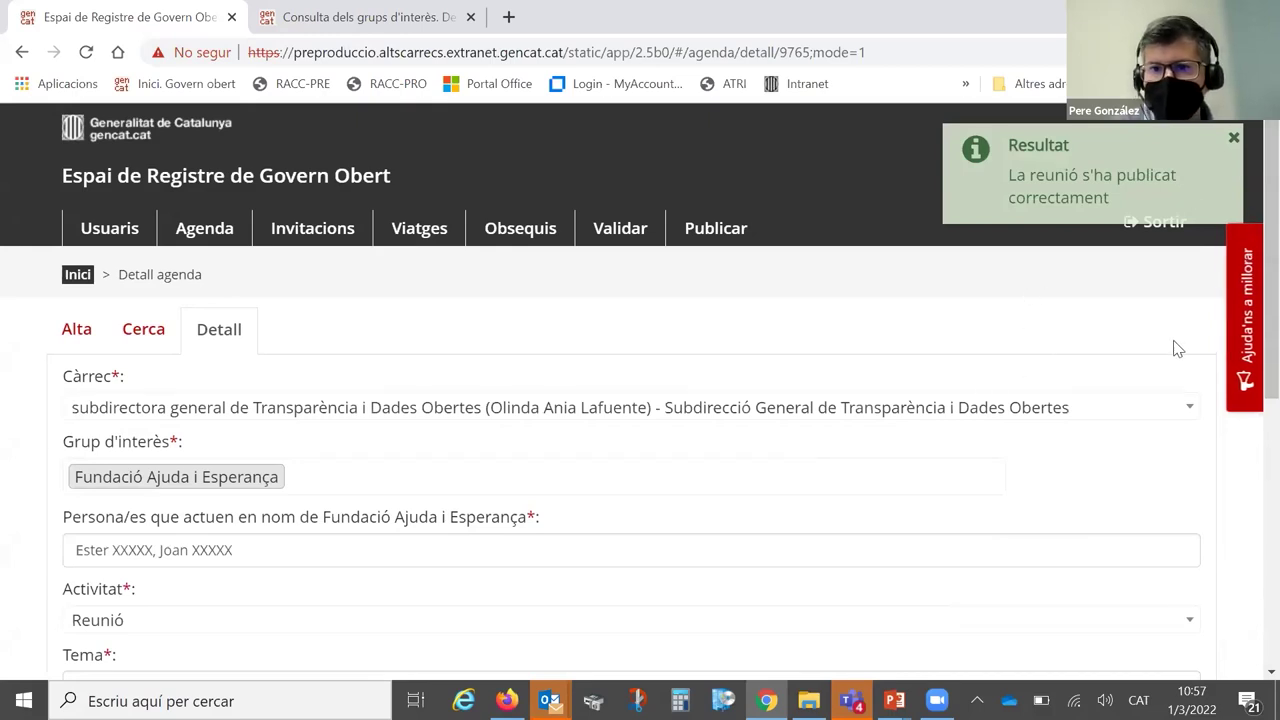
key(alt+Tab)
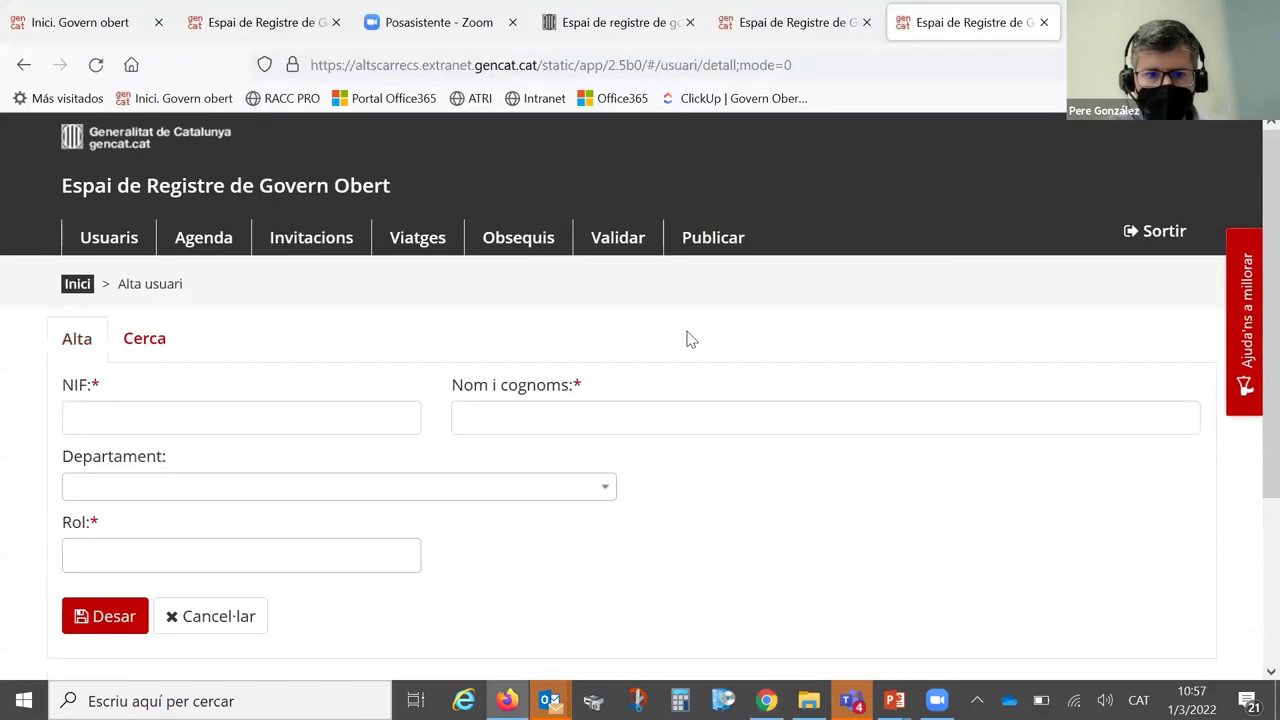
key(alt+Tab)
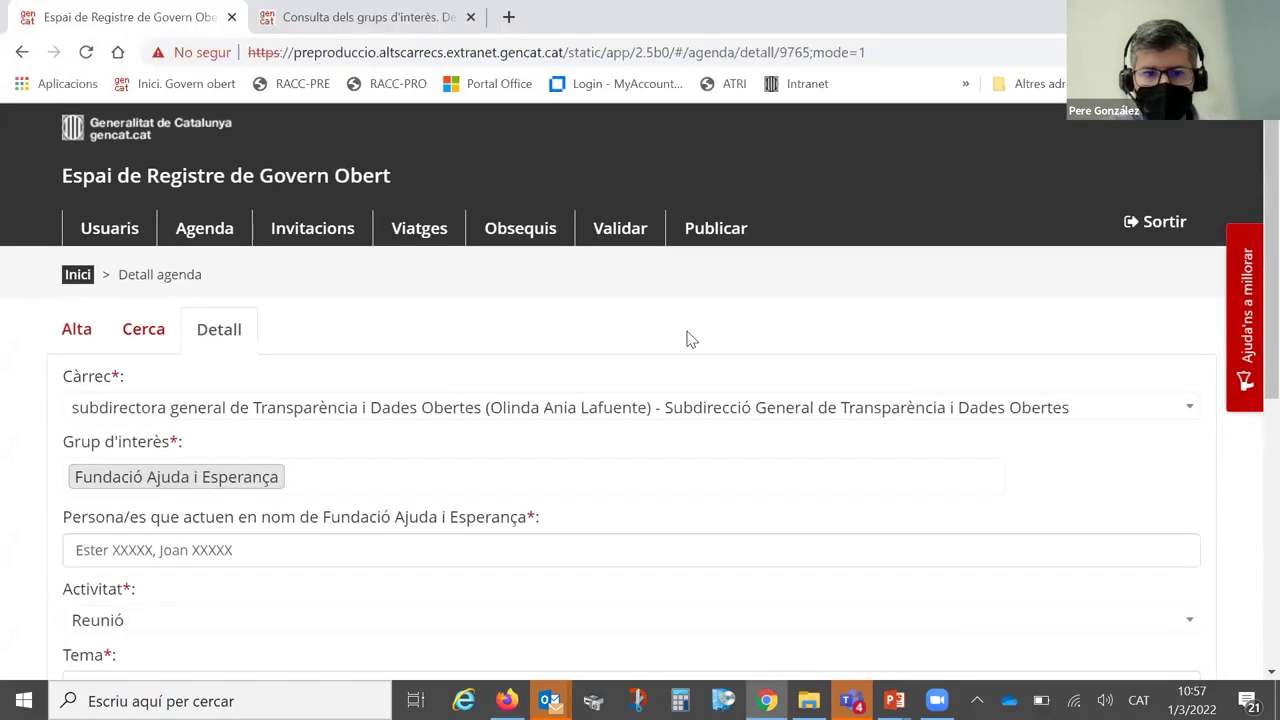